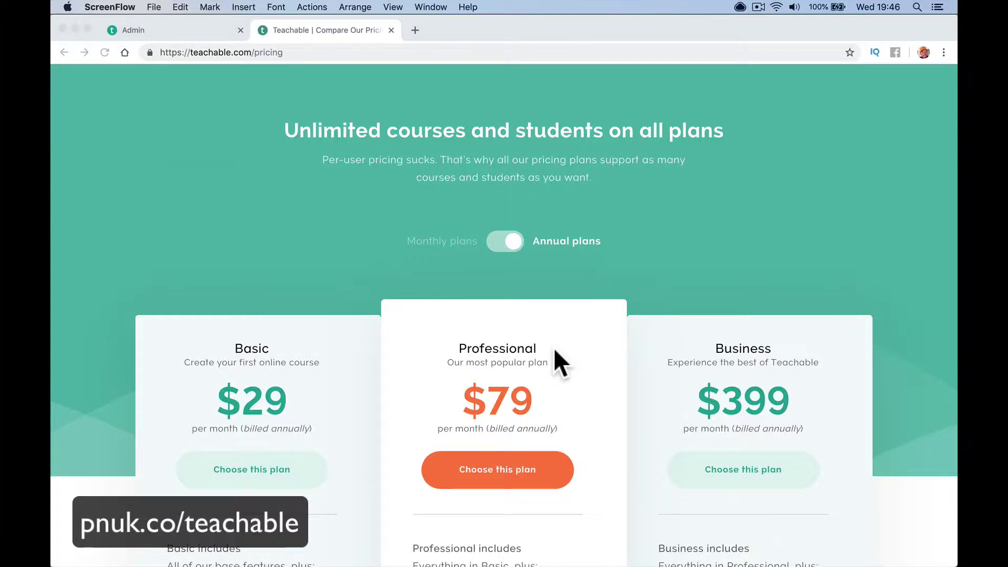
Go to the school admin's new course form
{"action": "scroll", "coordinate": [555, 351], "scroll_direction": "down", "scroll_amount": 3}
{"action": "scroll", "coordinate": [555, 351], "scroll_direction": "down", "scroll_amount": 3}
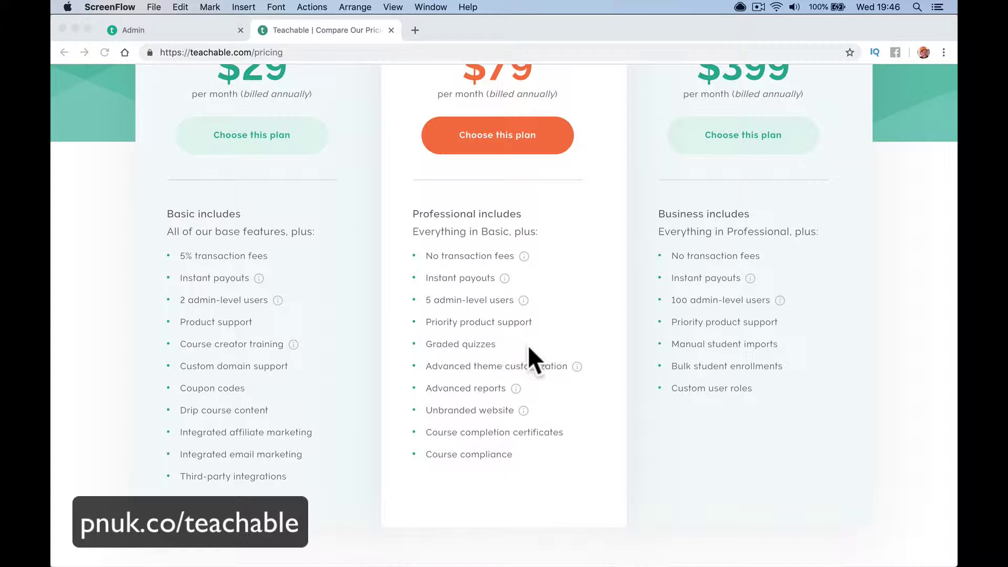
{"action": "scroll", "coordinate": [528, 345], "scroll_direction": "up", "scroll_amount": 5}
{"action": "left_click", "coordinate": [208, 89]}
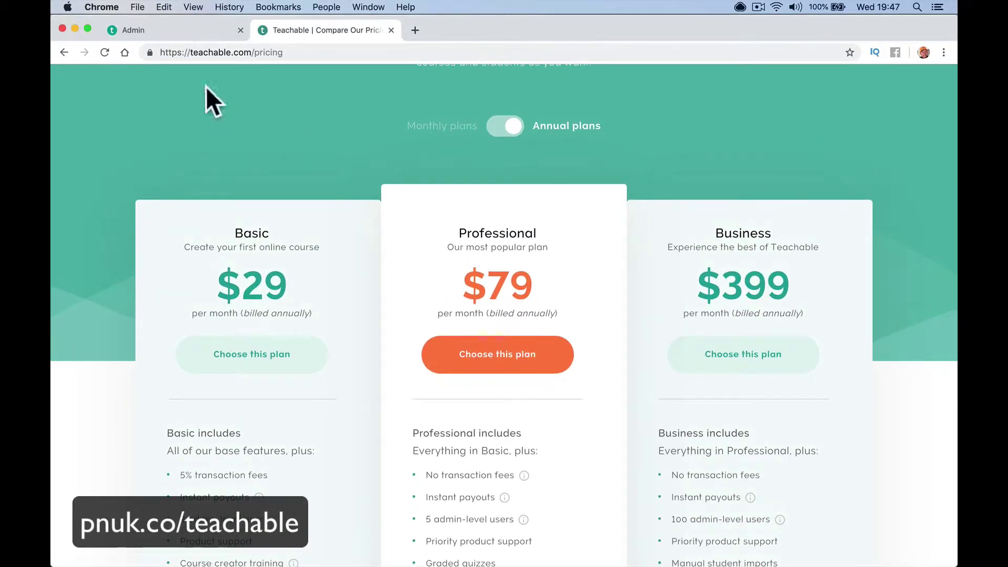
{"action": "left_click", "coordinate": [188, 29]}
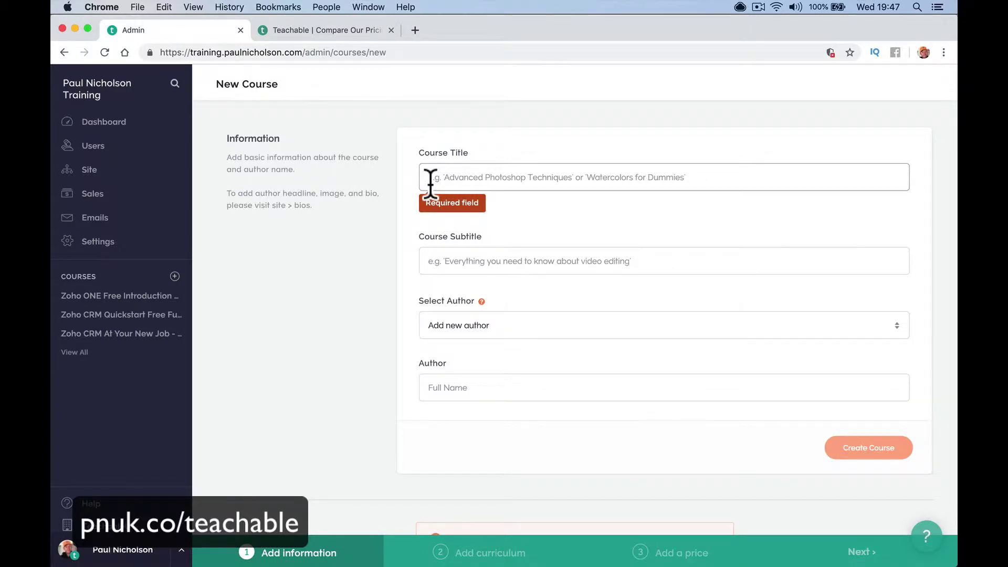
Create the course 'Teachable Example' with the existing author selected
{"action": "type", "text": "Teachable Example"}
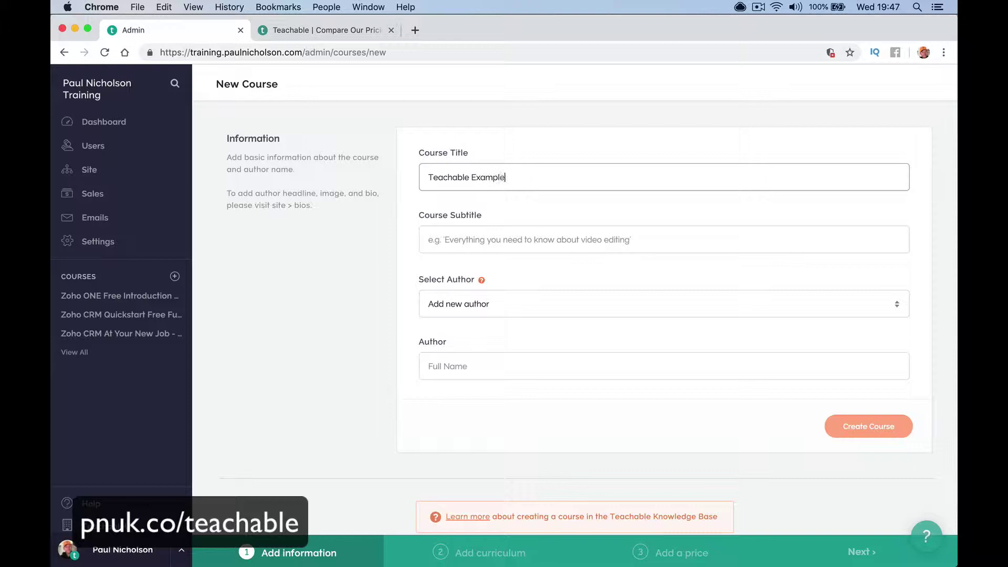
{"action": "left_click", "coordinate": [447, 239]}
{"action": "left_click", "coordinate": [516, 304]}
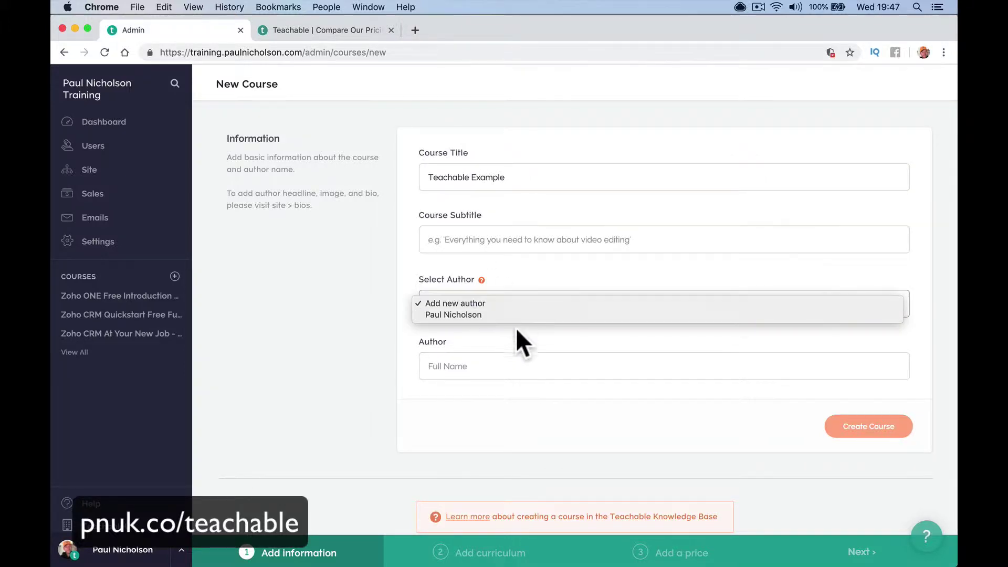
{"action": "left_click", "coordinate": [519, 314]}
{"action": "left_click", "coordinate": [840, 368]}
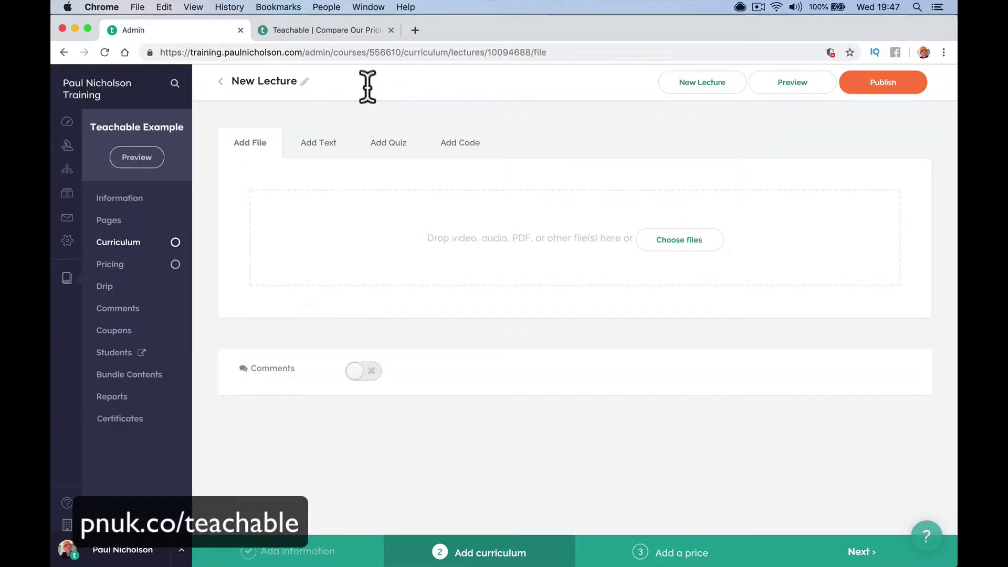
Rename the new lecture to 'Lesson 1' and publish it
{"action": "left_click", "coordinate": [368, 84]}
{"action": "type", "text": "Lesson"}
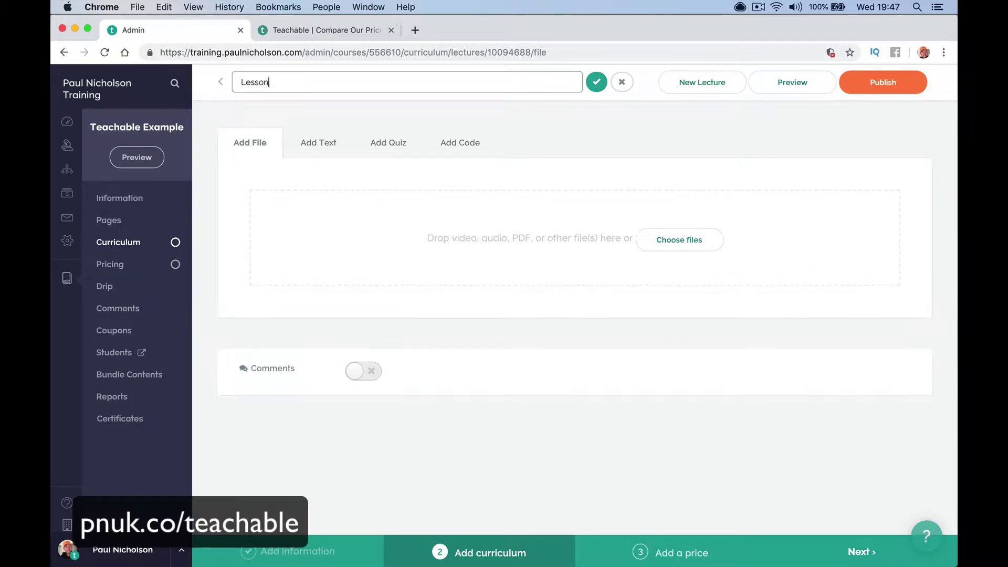
{"action": "type", "text": " 1"}
{"action": "left_click", "coordinate": [595, 82]}
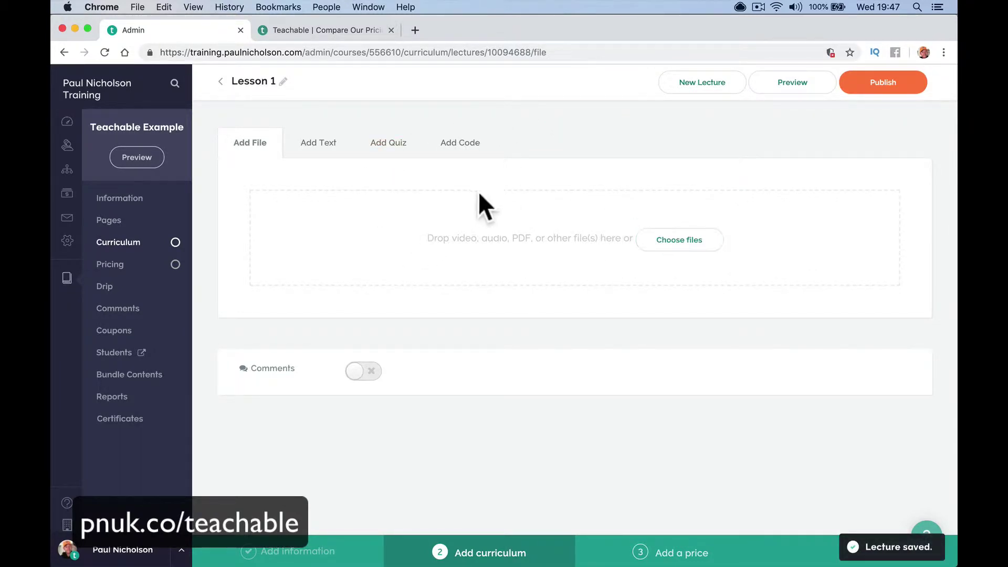
{"action": "left_click", "coordinate": [899, 89]}
Add a second lecture titled 'Lesson 2' and publish it
{"action": "left_click", "coordinate": [688, 84]}
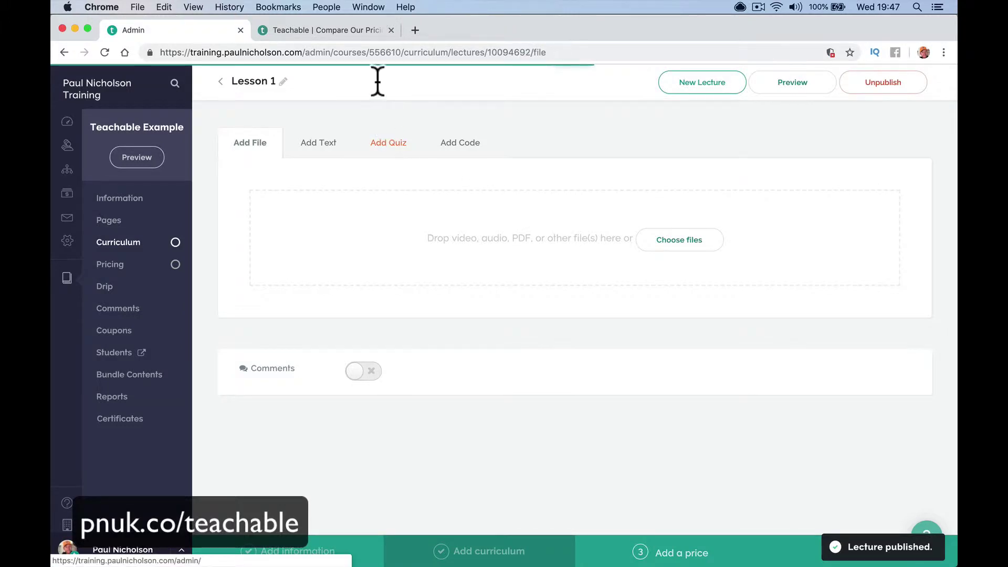
{"action": "type", "text": "Lesson 2"}
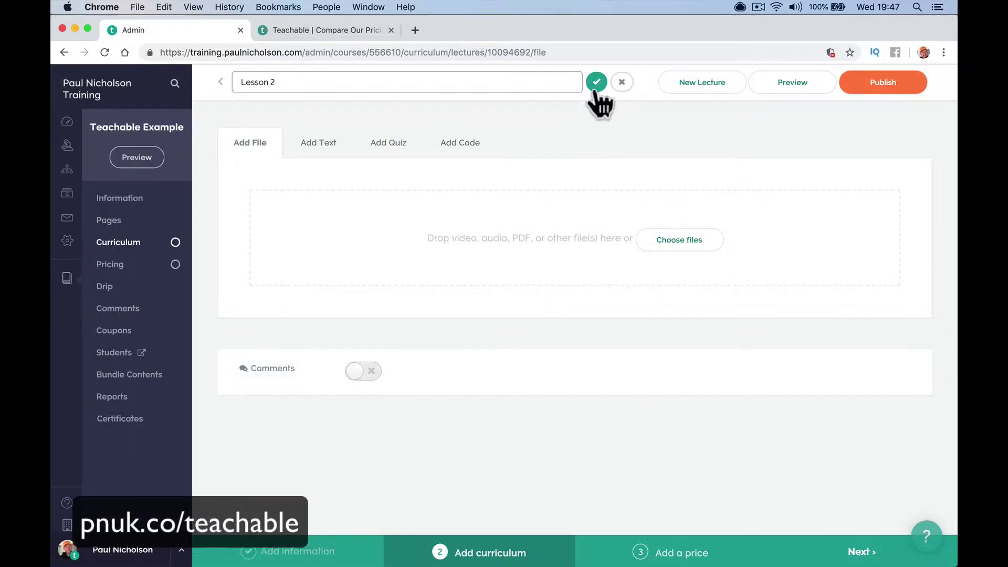
{"action": "left_click", "coordinate": [596, 84]}
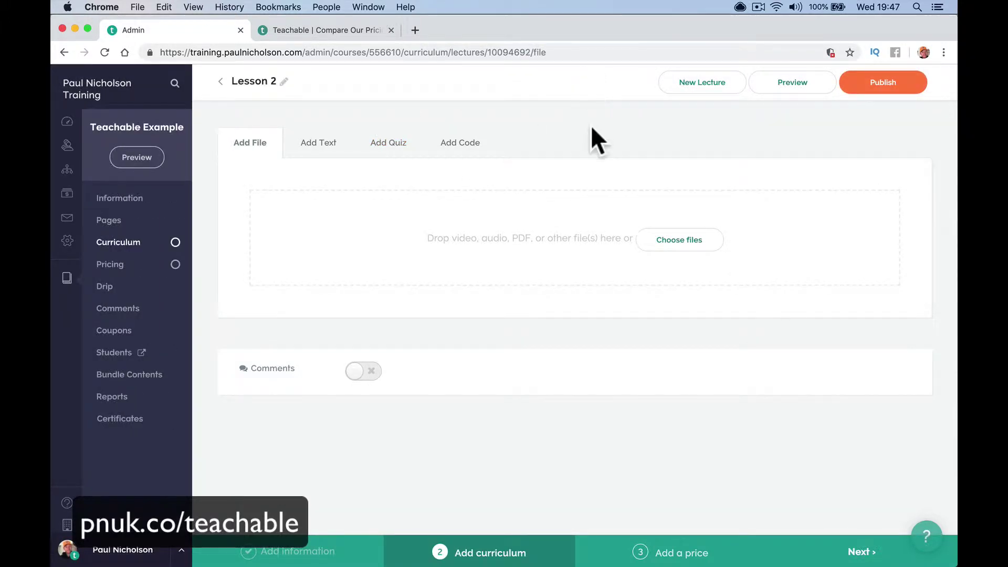
{"action": "left_click", "coordinate": [883, 82]}
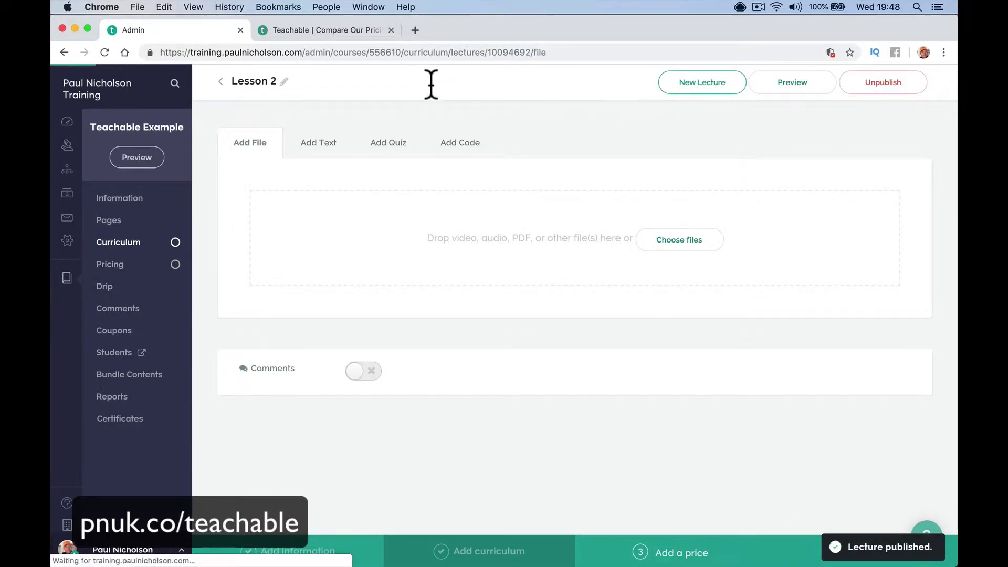
Add another lecture titled 'Exam', leaving it unpublished
{"action": "key", "text": "BackSpace"}
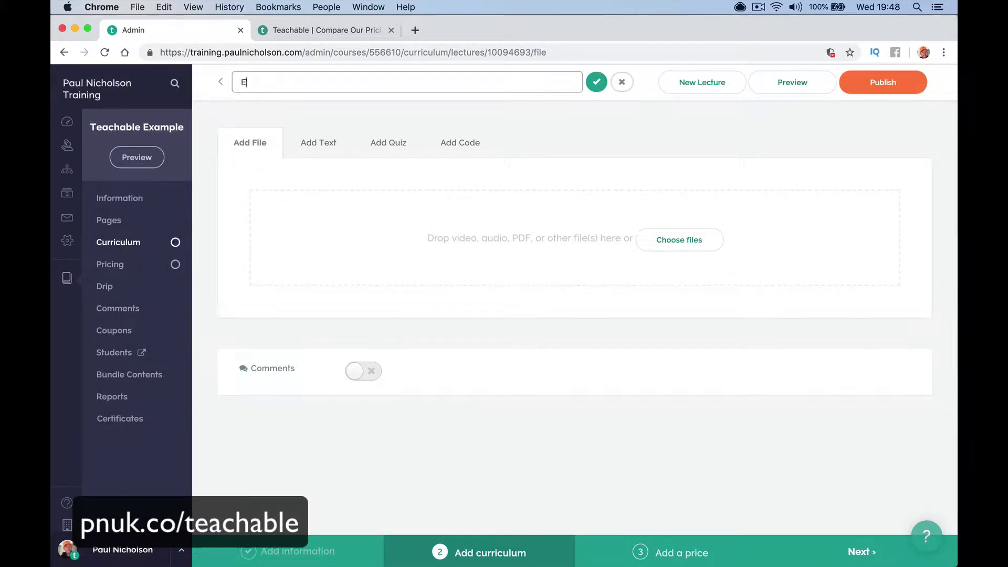
{"action": "type", "text": "Exam"}
{"action": "left_click", "coordinate": [596, 82]}
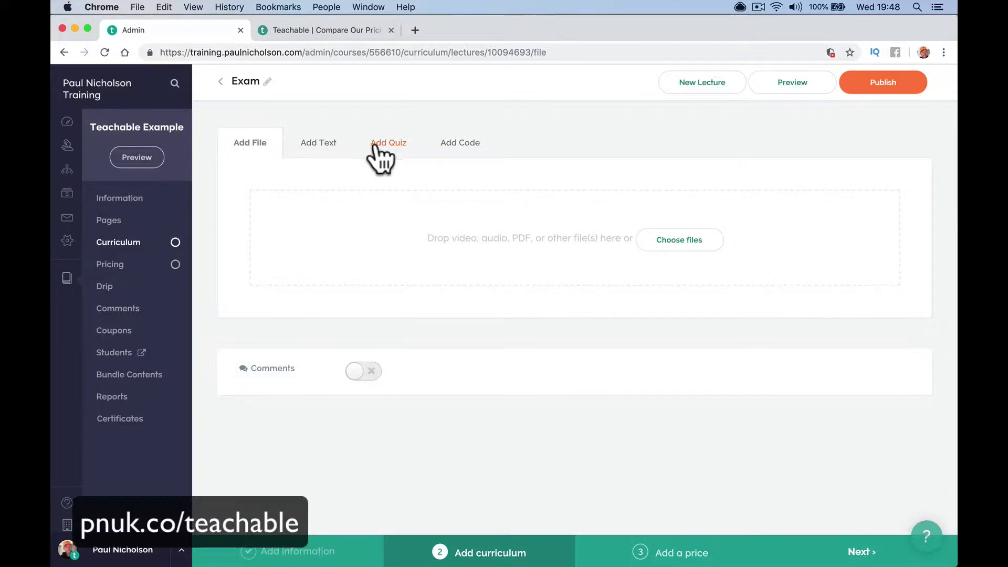
Add a quiz to the Exam lecture, mark it as graded, and start its first question
{"action": "left_click", "coordinate": [393, 147]}
{"action": "left_click", "coordinate": [428, 206]}
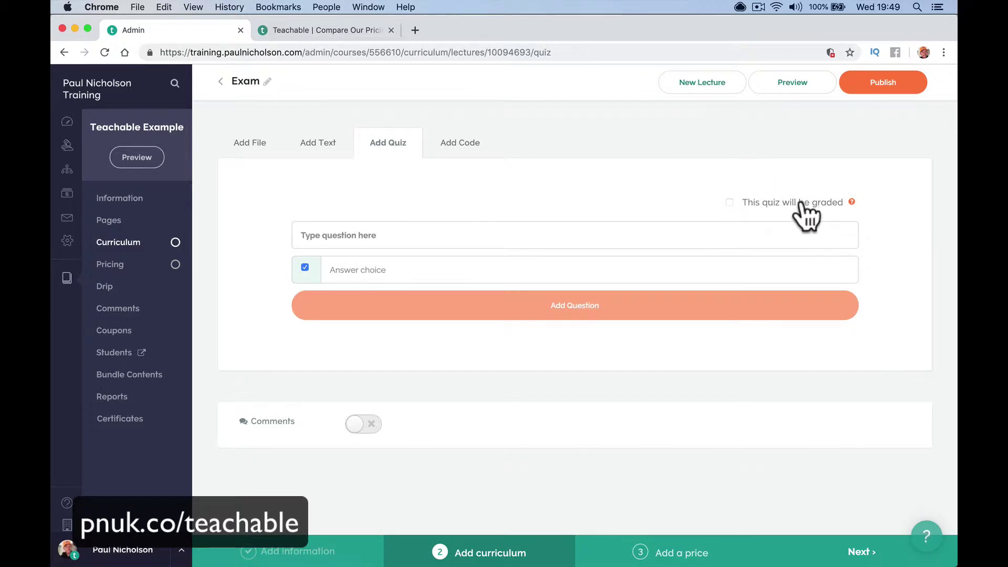
{"action": "mouse_move", "coordinate": [851, 204]}
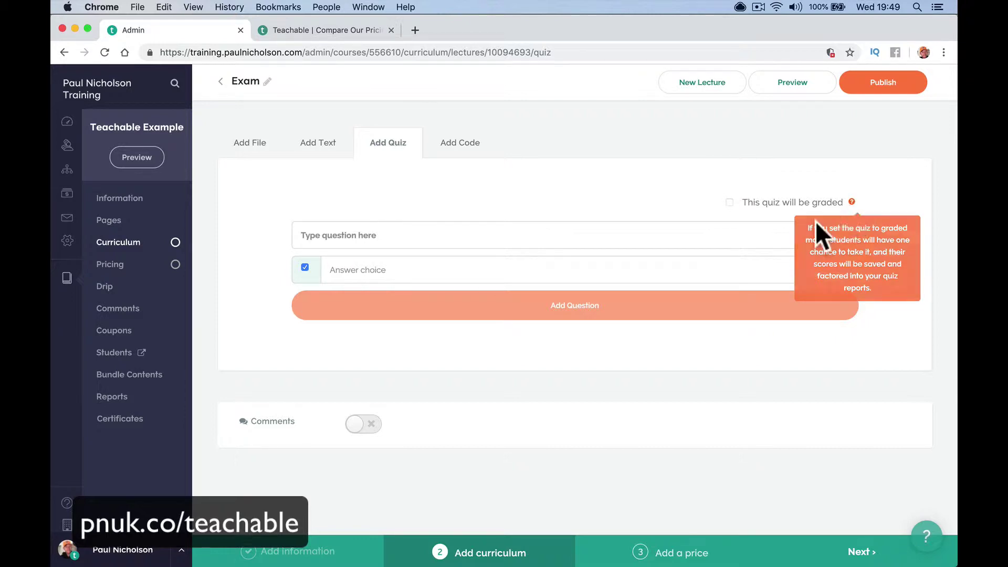
{"action": "left_click", "coordinate": [730, 203]}
{"action": "left_click", "coordinate": [410, 236]}
In a new tab, open Wikipedia and load random articles until Walter Jobson's article appears
{"action": "left_click", "coordinate": [415, 30]}
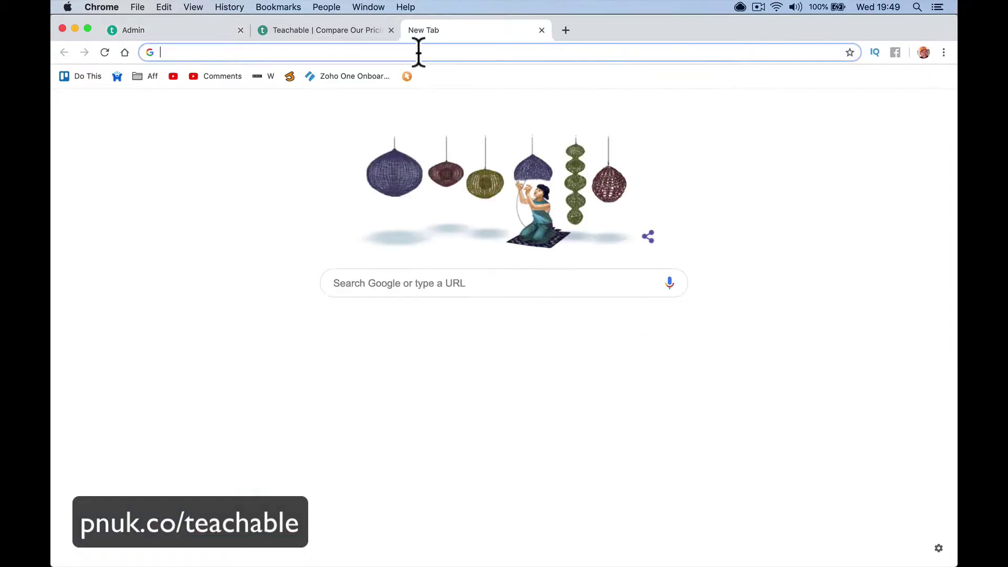
{"action": "type", "text": "wikepedia"}
{"action": "key", "text": "Return"}
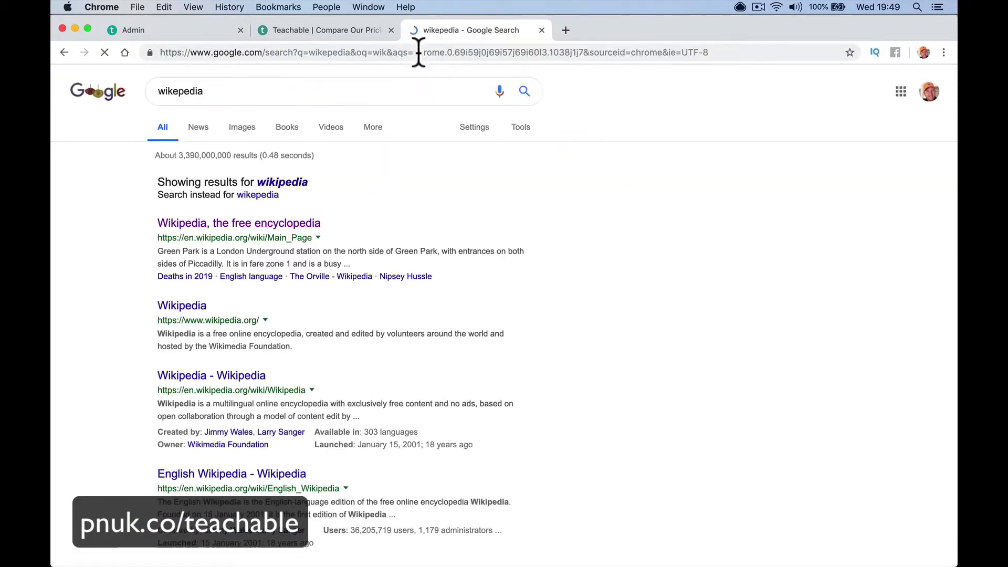
{"action": "left_click", "coordinate": [252, 229]}
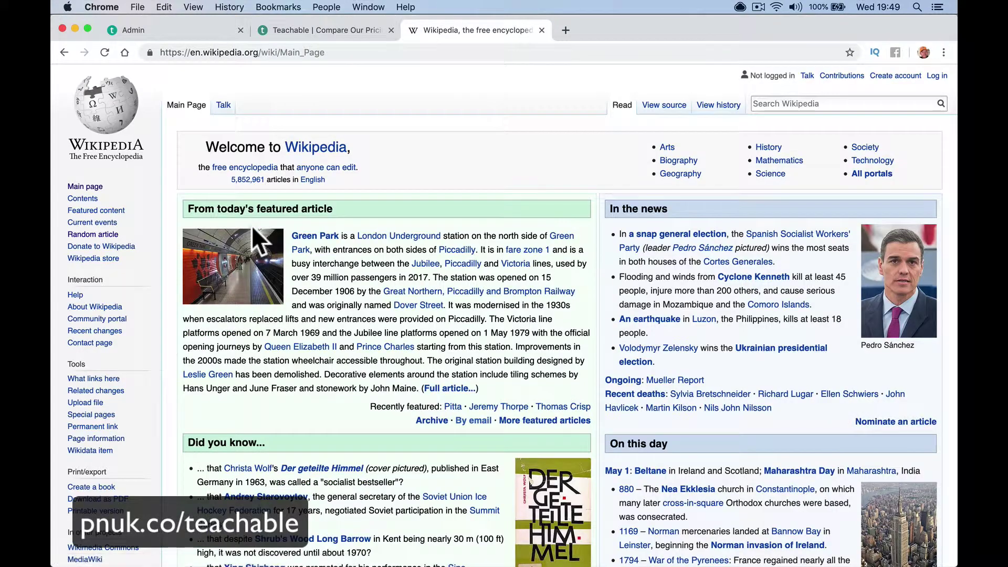
{"action": "left_click", "coordinate": [108, 236]}
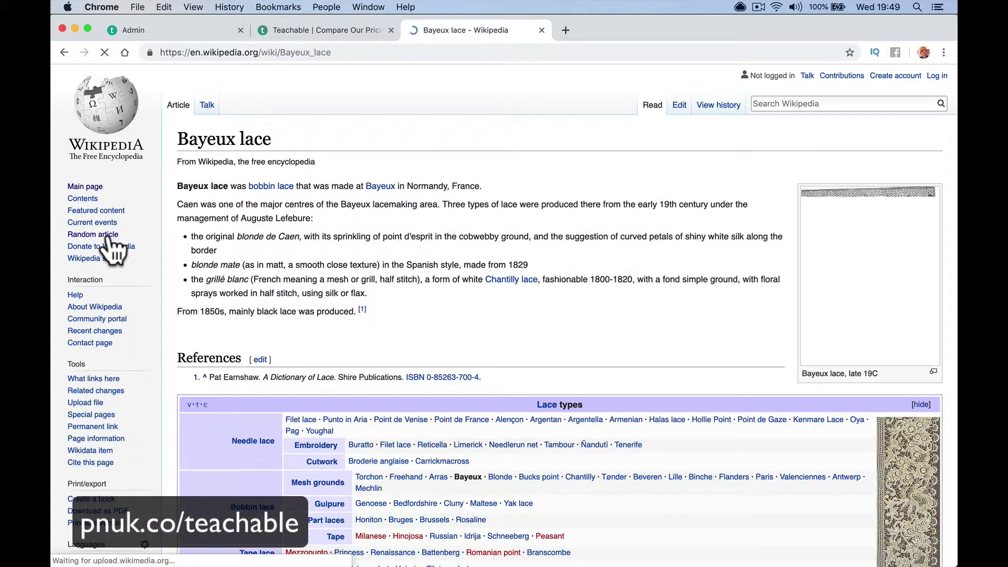
{"action": "left_click", "coordinate": [109, 236]}
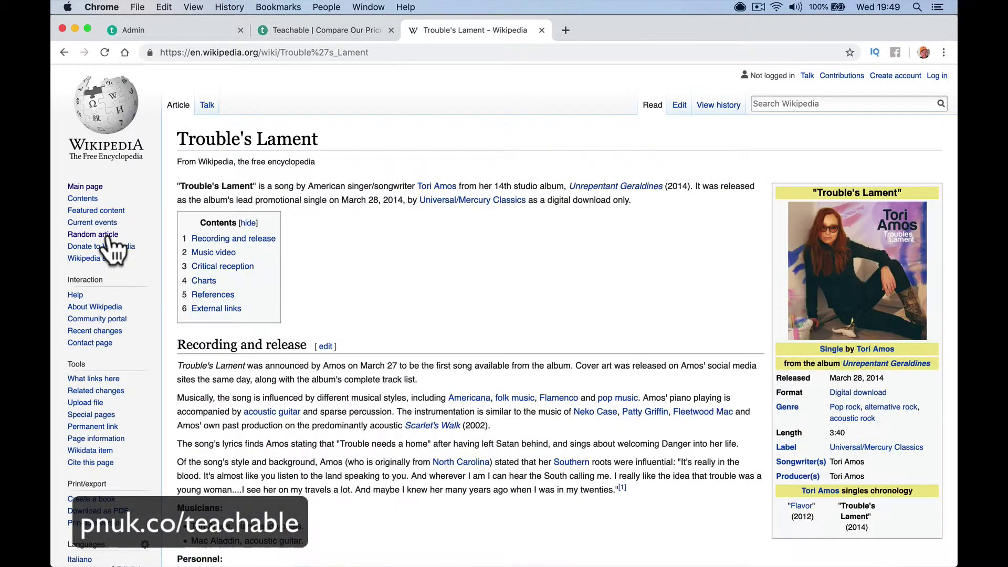
{"action": "left_click", "coordinate": [108, 236]}
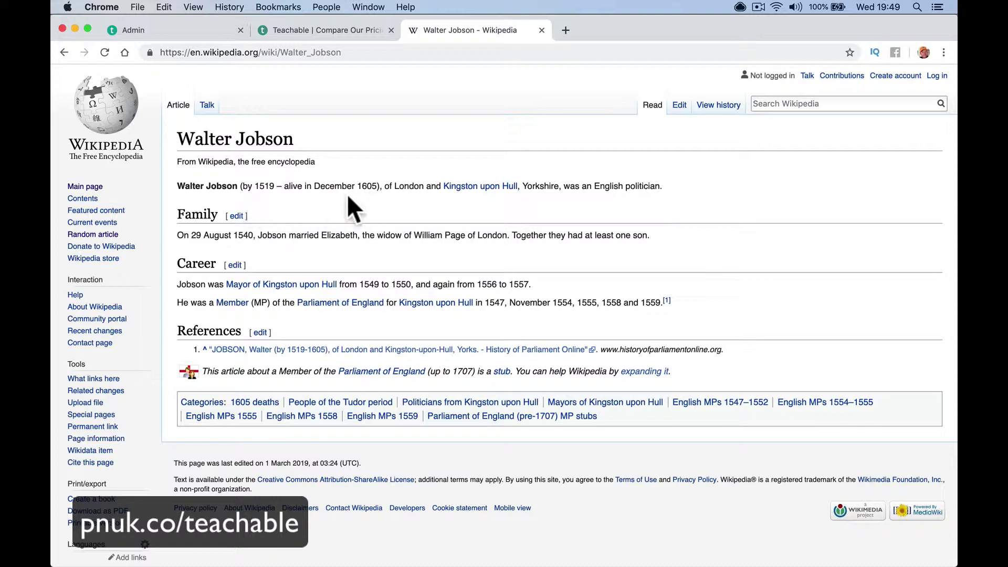
{"action": "left_click_drag", "start_coordinate": [479, 188], "coordinate": [407, 83]}
Back in the quiz editor, enter the question 'Where Did Walter Jobson Live'
{"action": "left_click", "coordinate": [298, 32]}
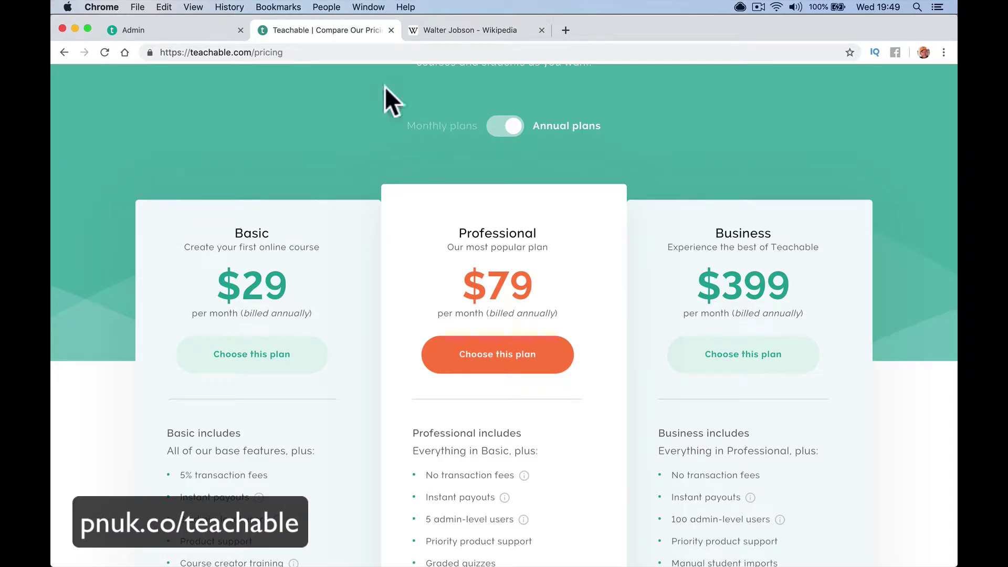
{"action": "left_click", "coordinate": [205, 26]}
{"action": "left_click", "coordinate": [337, 234]}
{"action": "type", "text": "Where Did Wa"}
{"action": "key", "text": "BackSpace"}
{"action": "key", "text": "BackSpace"}
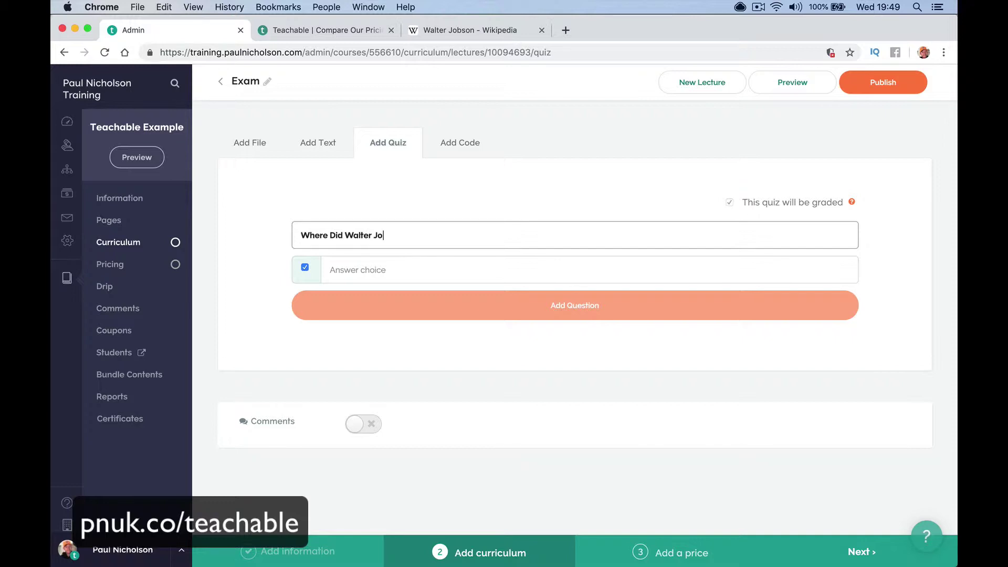
{"action": "type", "text": "ter Jobson"}
{"action": "key", "text": "Tab"}
{"action": "left_click", "coordinate": [437, 227]}
{"action": "type", "text": "Live"}
{"action": "key", "text": "Tab"}
Enter answers Hull (correct), Sheffield and Manchester, then add the question to the quiz
{"action": "left_click", "coordinate": [429, 276]}
{"action": "type", "text": "Hull"}
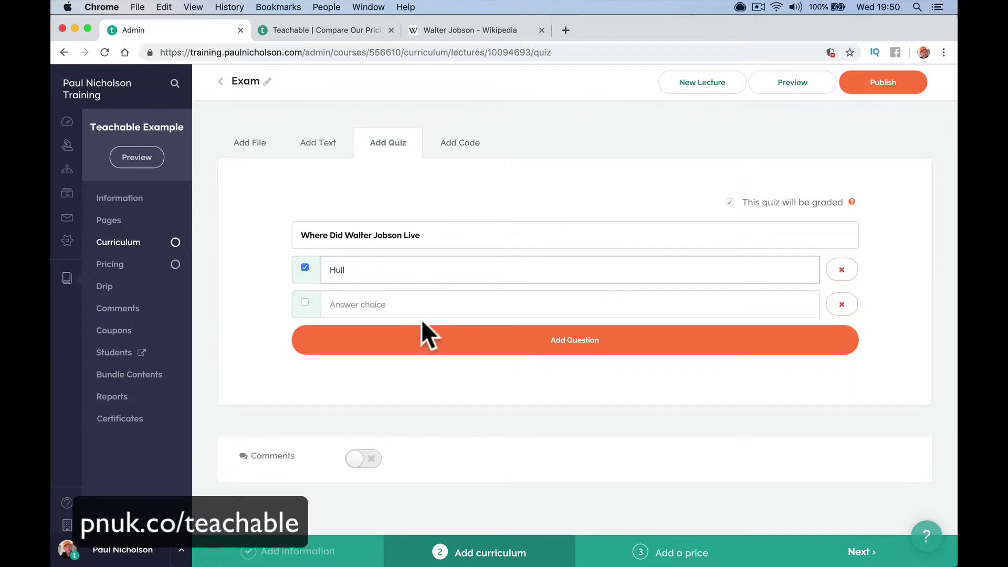
{"action": "left_click", "coordinate": [425, 297]}
{"action": "type", "text": "Sheffield"}
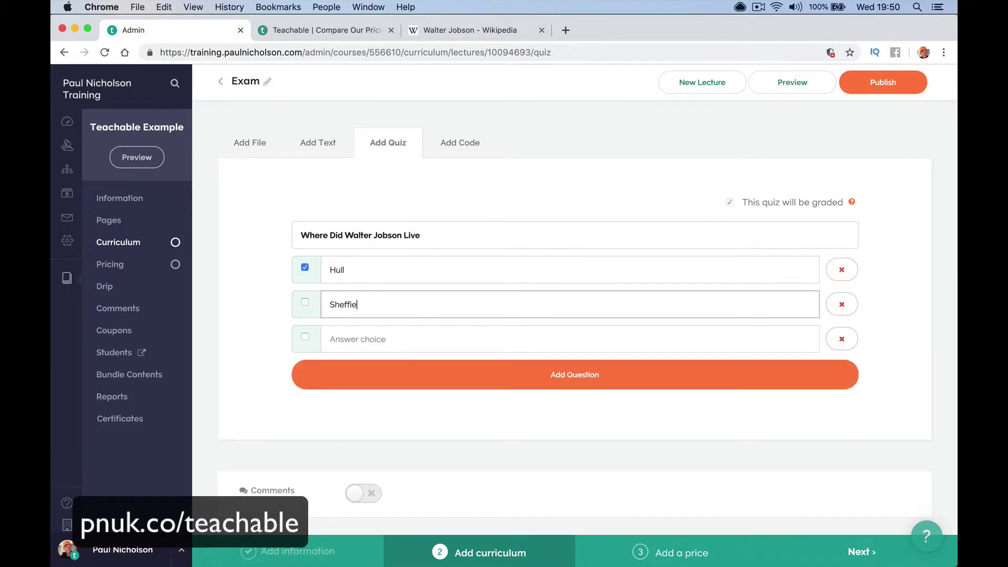
{"action": "key", "text": "Tab"}
{"action": "left_click", "coordinate": [418, 337]}
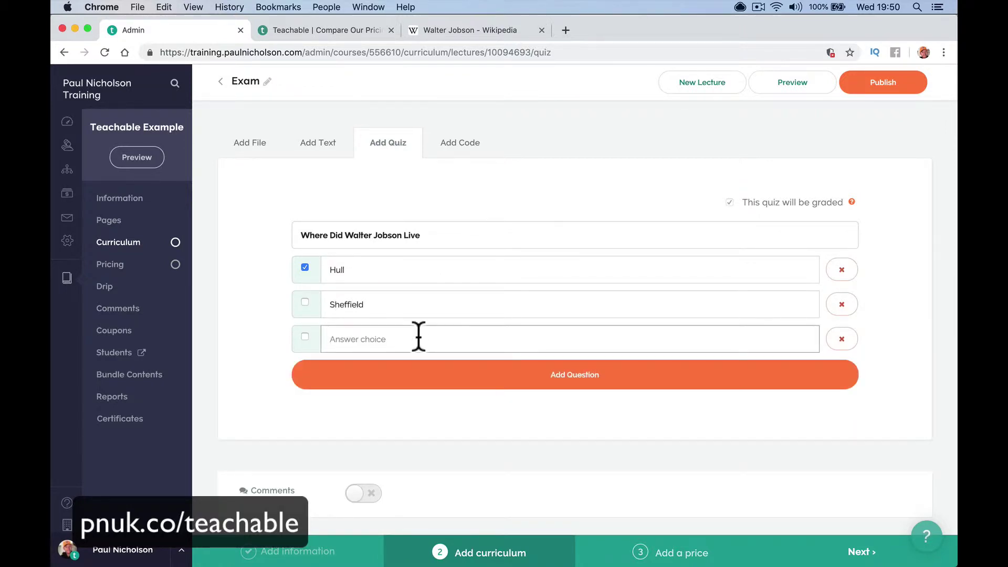
{"action": "type", "text": "Manche"}
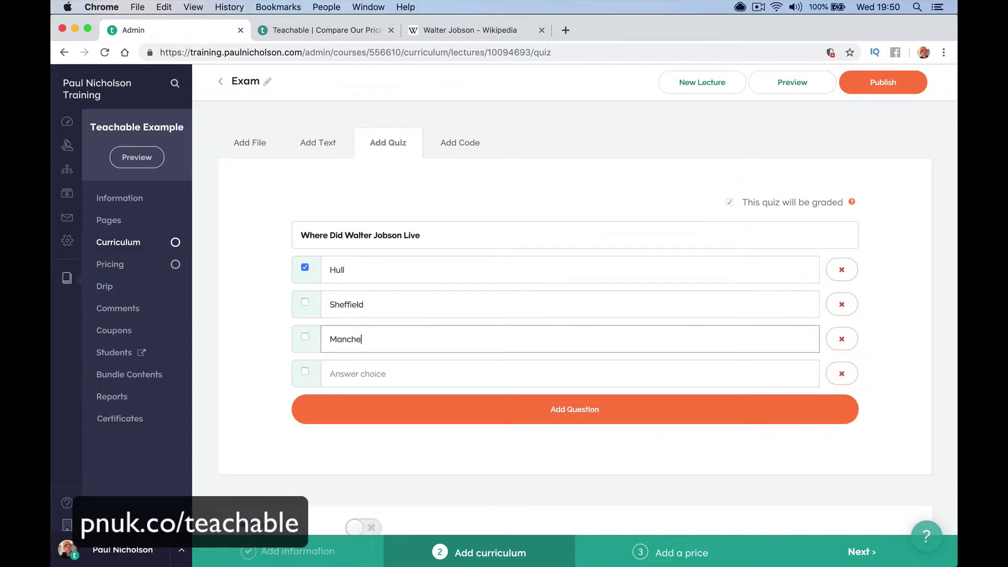
{"action": "type", "text": "ster"}
{"action": "key", "text": "Tab"}
{"action": "left_click", "coordinate": [483, 415]}
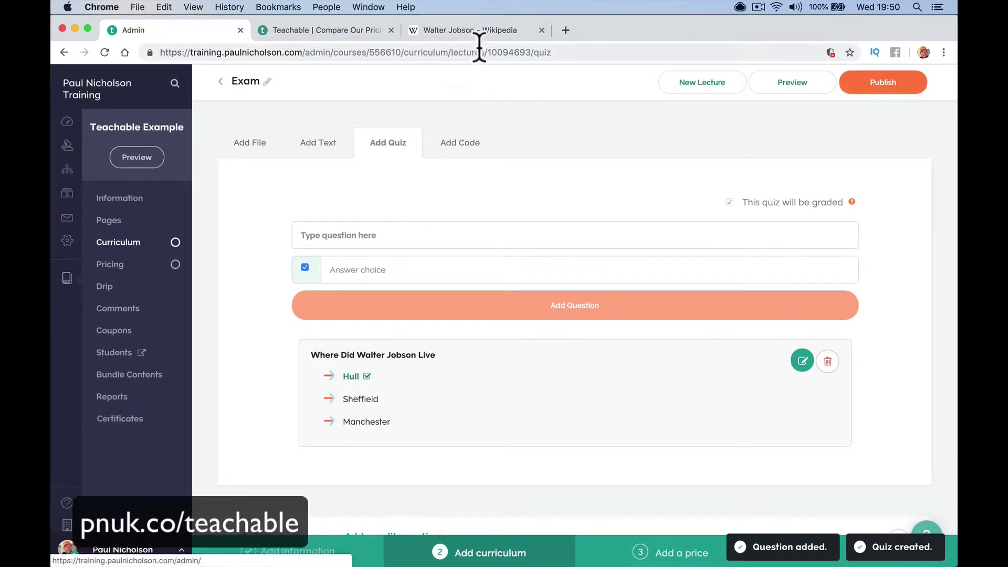
Close the pricing tab and enter the question 'What was Walter's wife called?'
{"action": "left_click", "coordinate": [478, 33]}
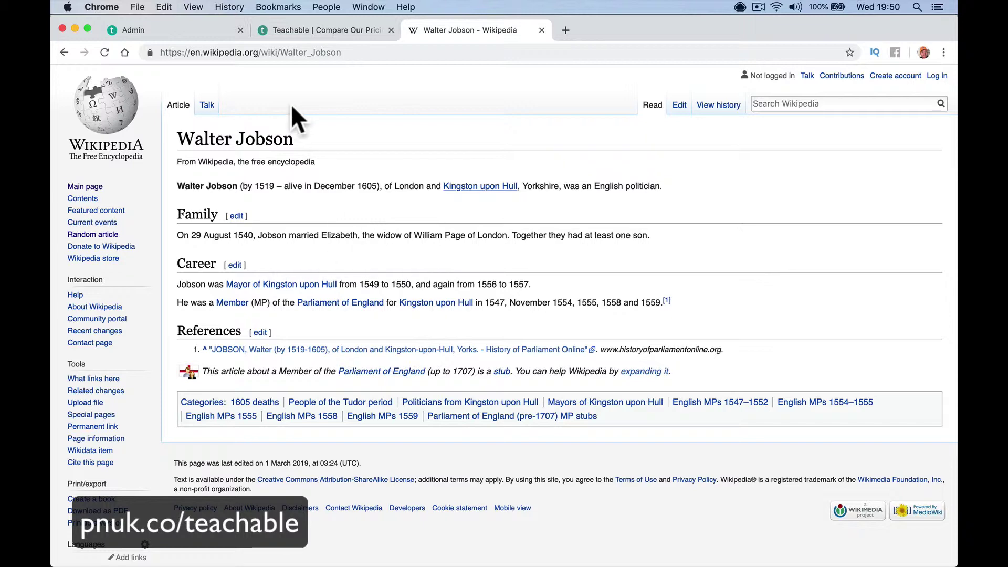
{"action": "left_click", "coordinate": [297, 36]}
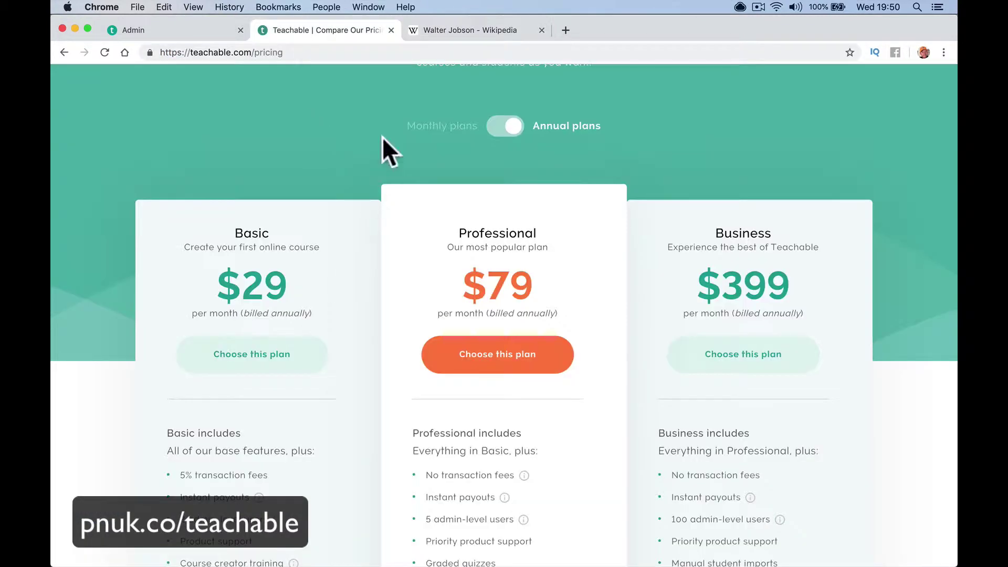
{"action": "left_click", "coordinate": [391, 30]}
{"action": "left_click", "coordinate": [198, 30]}
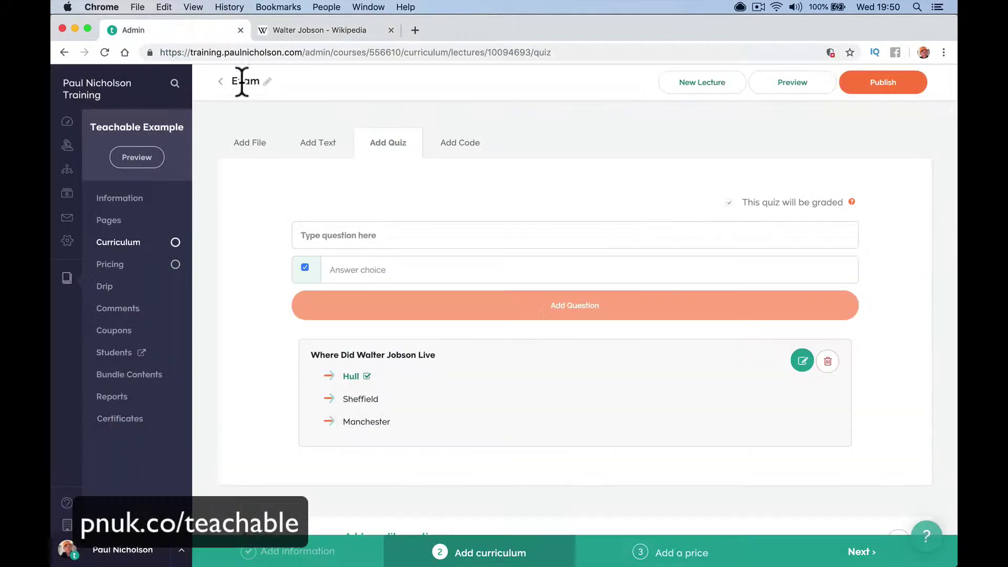
{"action": "left_click", "coordinate": [338, 234]}
{"action": "type", "text": "What "}
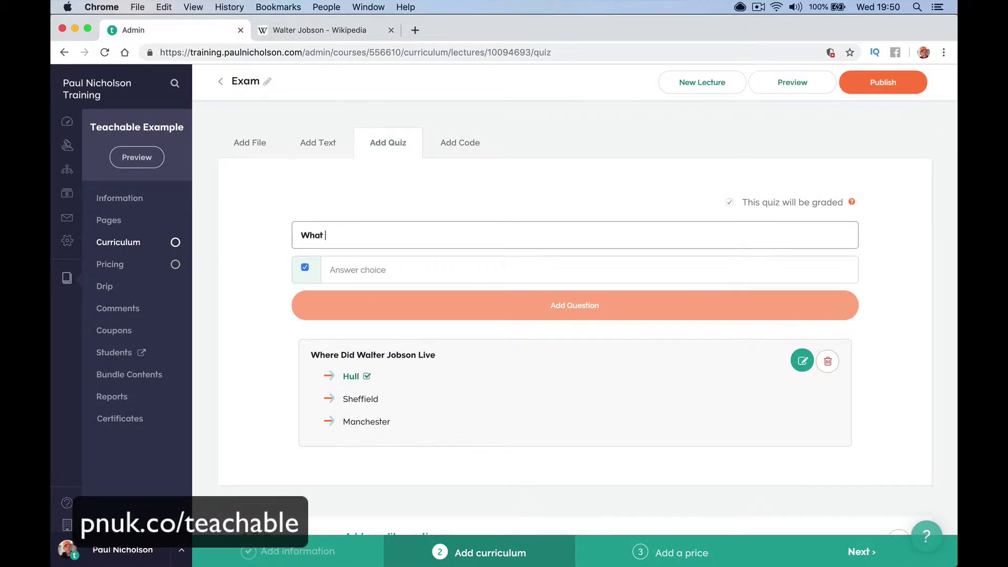
{"action": "type", "text": "wa"}
{"action": "type", "text": "s Walter's wife called?"}
Enter answers Lisa, Elizabeth, Mary and Sue, with Lisa and Elizabeth correct
{"action": "left_click", "coordinate": [348, 271]}
{"action": "type", "text": "Lisa"}
{"action": "key", "text": "Tab"}
{"action": "key", "text": "Tab"}
{"action": "type", "text": "El"}
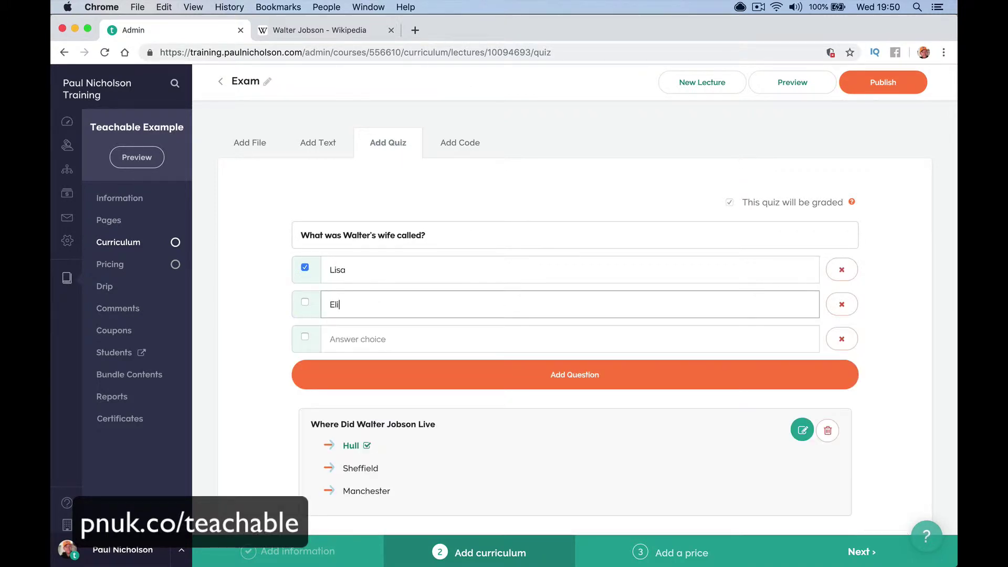
{"action": "type", "text": "izabeth"}
{"action": "key", "text": "Tab"}
{"action": "key", "text": "Tab"}
{"action": "type", "text": "Mary"}
{"action": "key", "text": "Tab"}
{"action": "key", "text": "Tab"}
{"action": "type", "text": "Su"}
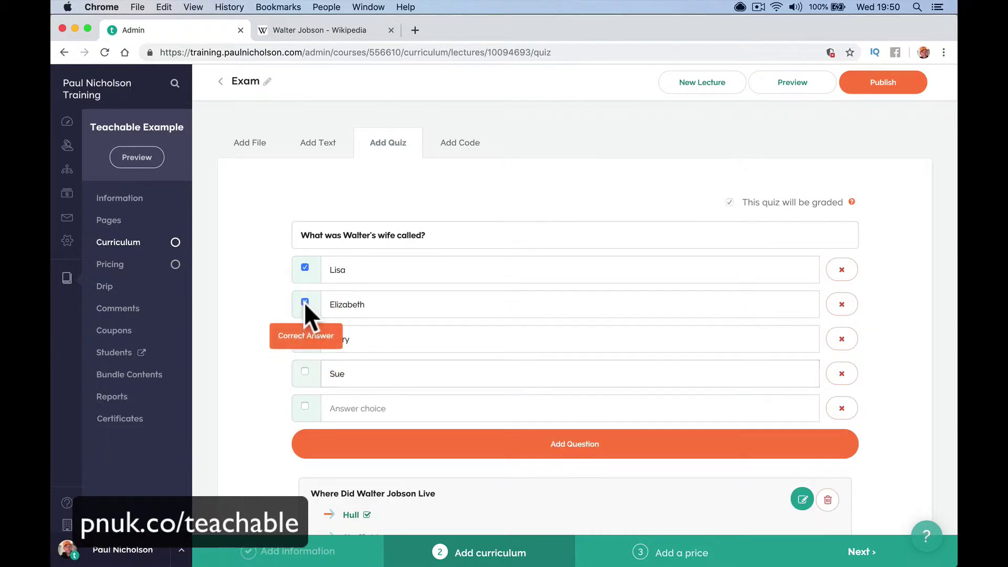
{"action": "left_click", "coordinate": [347, 29]}
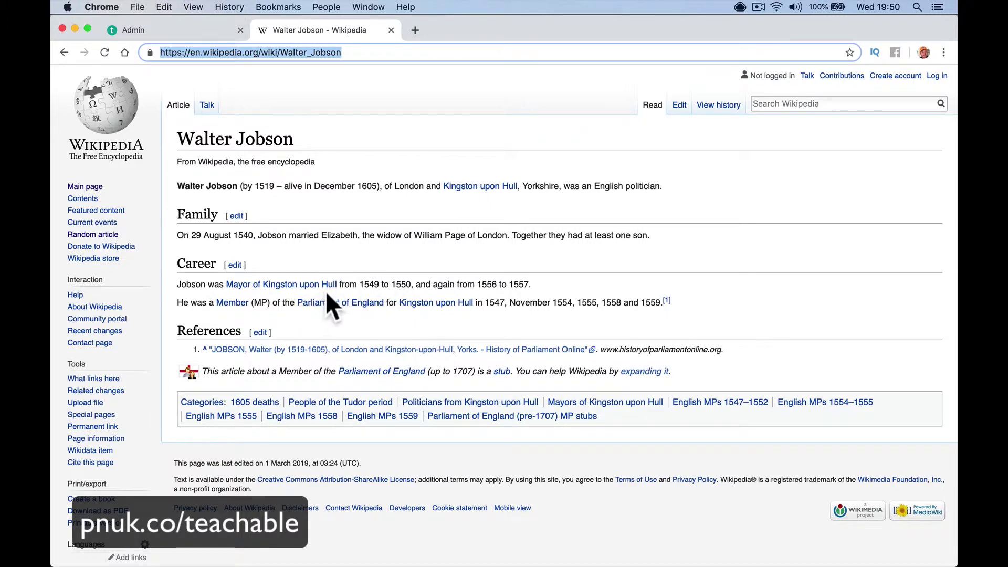
{"action": "left_click", "coordinate": [210, 29]}
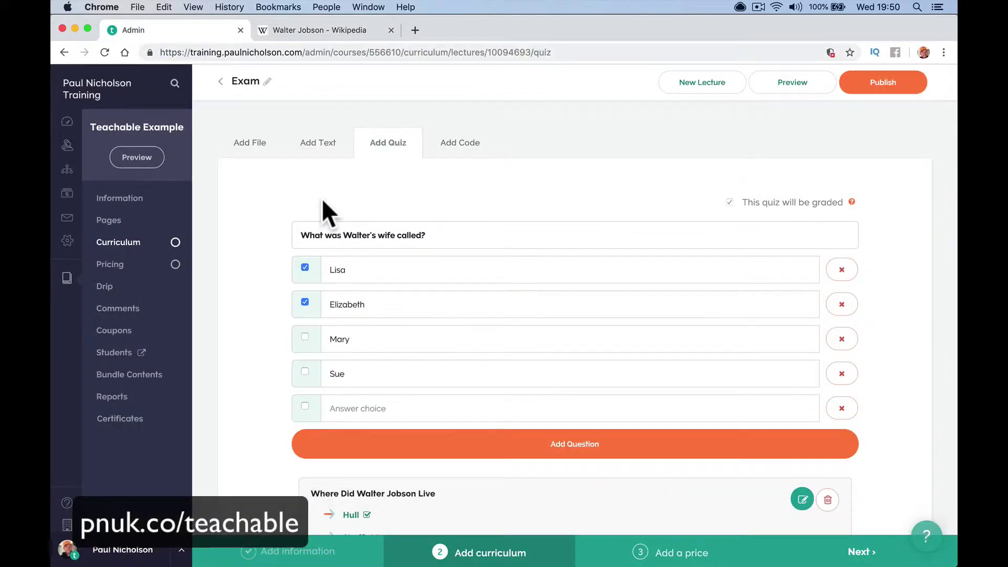
Save the wife question, then add 'What job did Walter do?' with Doctor, Plumber and Mayor, Mayor ticked
{"action": "left_click", "coordinate": [533, 455]}
{"action": "left_click", "coordinate": [423, 234]}
{"action": "type", "text": "What job did Walter"}
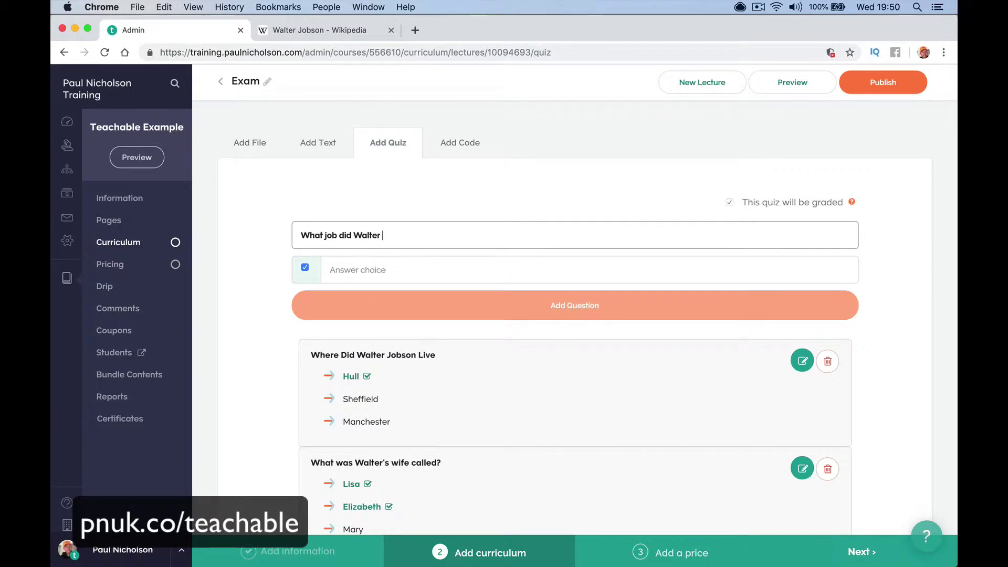
{"action": "left_click", "coordinate": [423, 265]}
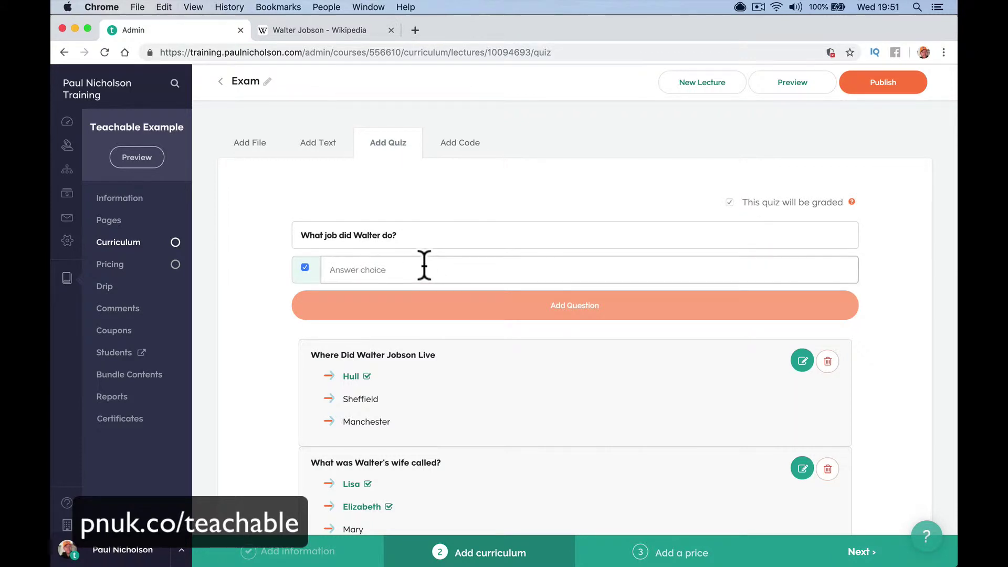
{"action": "type", "text": "Doctor"}
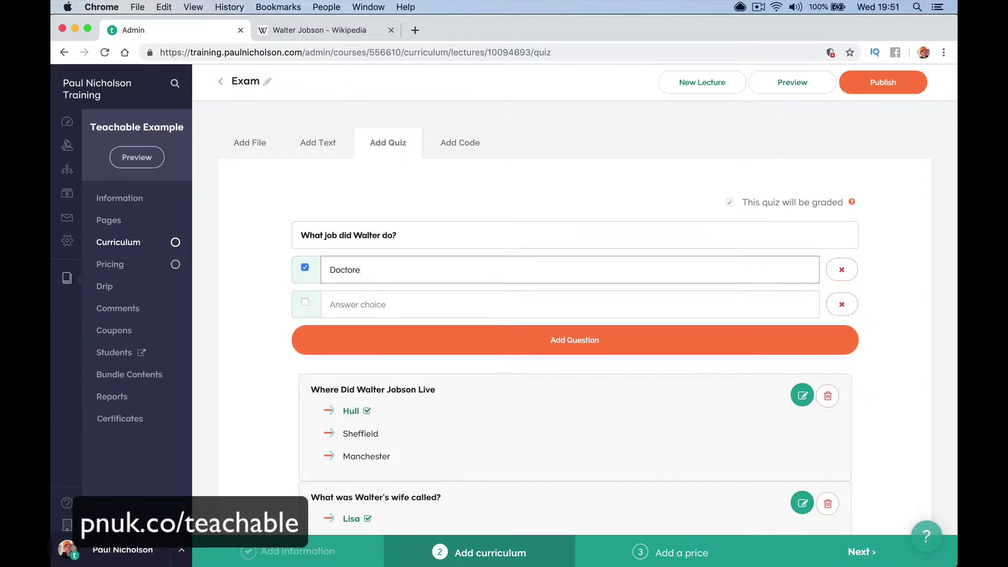
{"action": "left_click", "coordinate": [408, 308]}
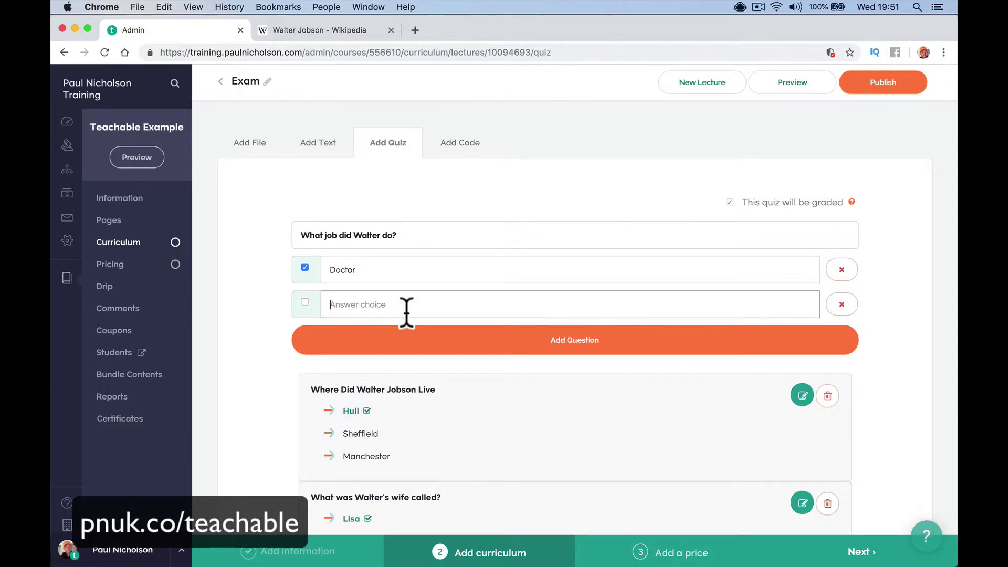
{"action": "type", "text": "Plumber"}
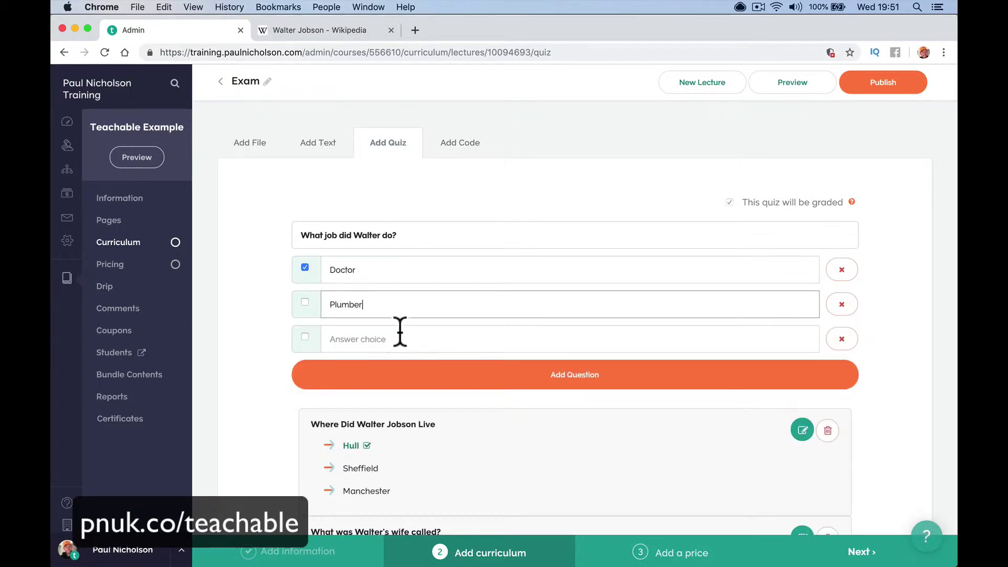
{"action": "left_click", "coordinate": [386, 332]}
{"action": "type", "text": "Ma"}
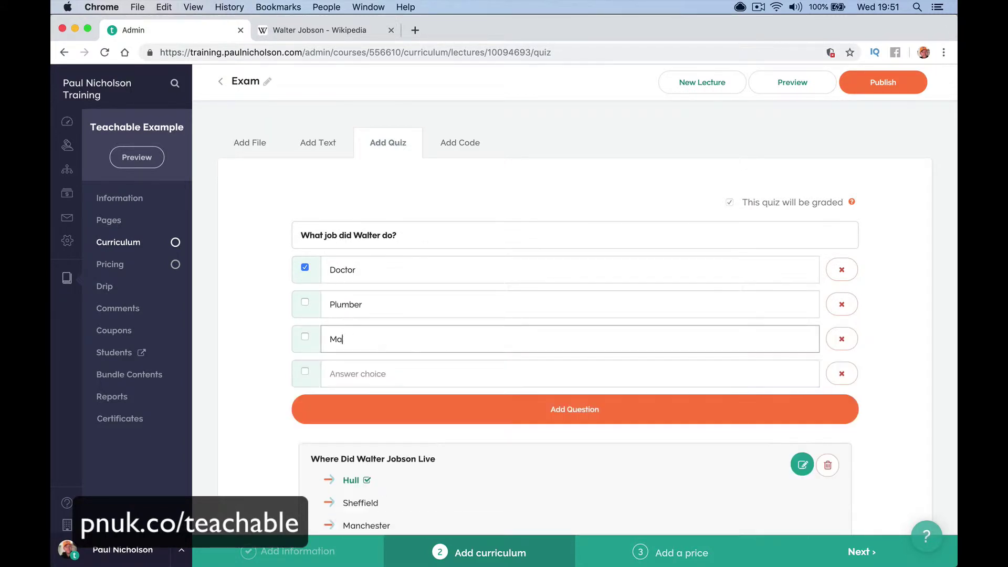
{"action": "type", "text": "yor"}
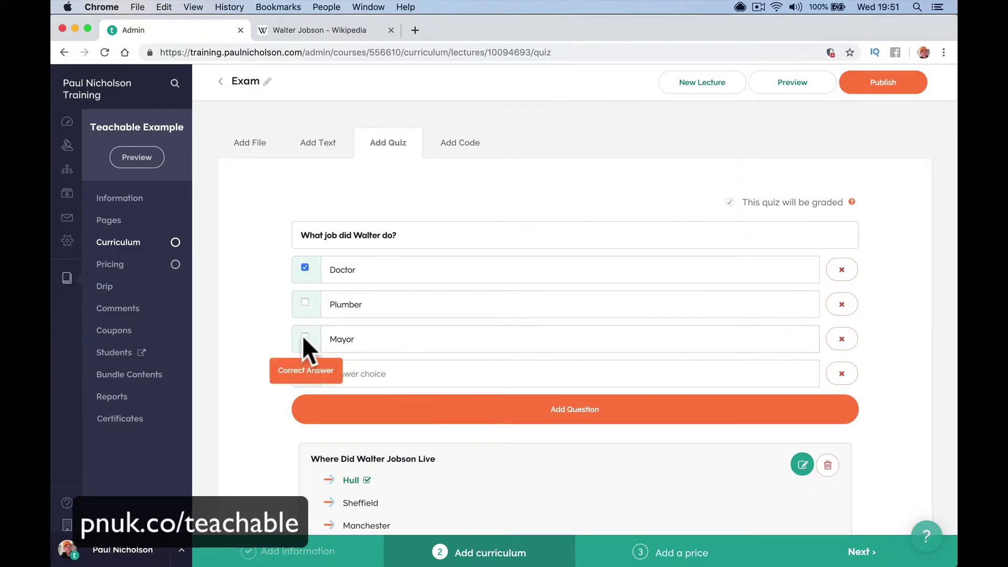
{"action": "left_click", "coordinate": [305, 336]}
{"action": "left_click", "coordinate": [383, 415]}
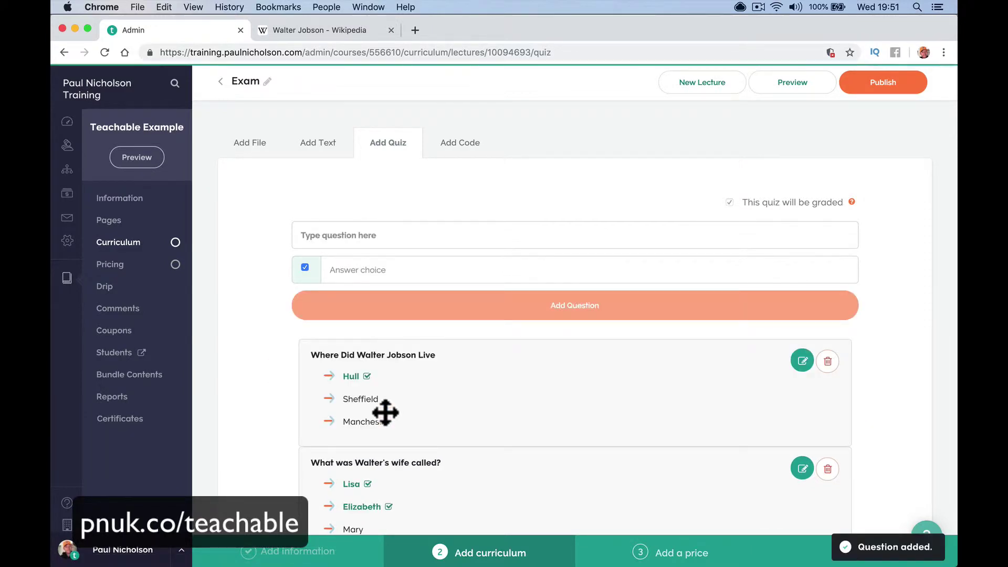
{"action": "scroll", "coordinate": [385, 412], "scroll_direction": "down", "scroll_amount": 5}
Publish the Exam lecture and preview it as a student
{"action": "scroll", "coordinate": [508, 383], "scroll_direction": "up", "scroll_amount": 3}
{"action": "scroll", "coordinate": [508, 383], "scroll_direction": "up", "scroll_amount": 2}
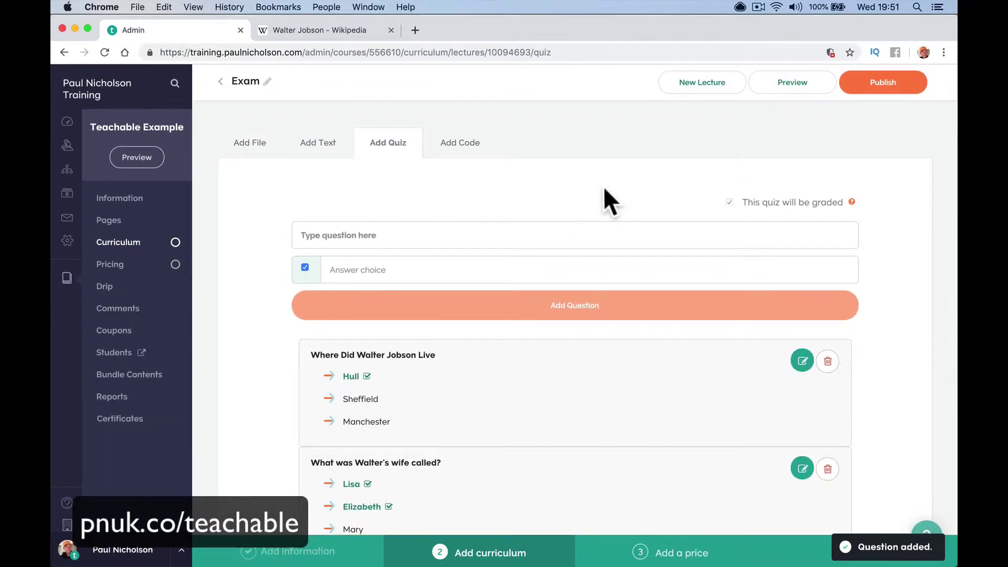
{"action": "left_click", "coordinate": [883, 88]}
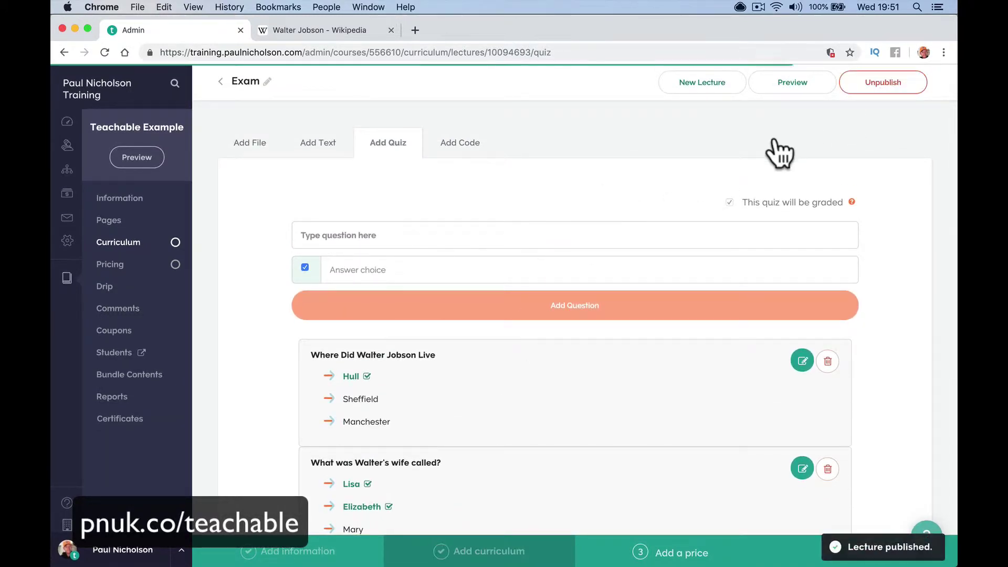
{"action": "left_click", "coordinate": [762, 86]}
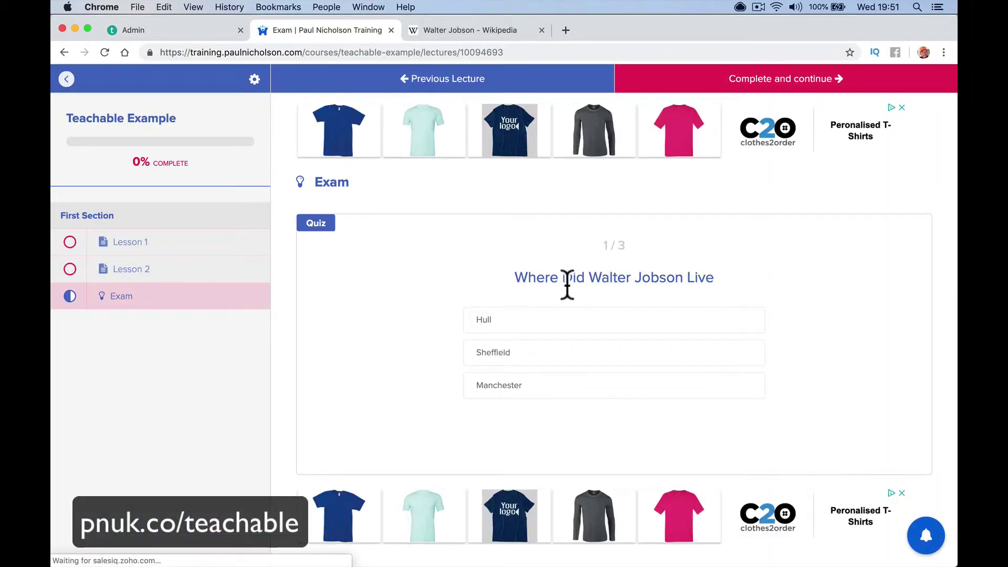
Answer Hull, Elizabeth and Mayor, finishing the quiz with a score of 1 / 3 (33%)
{"action": "left_click", "coordinate": [559, 319]}
{"action": "left_click", "coordinate": [741, 432]}
{"action": "left_click", "coordinate": [754, 434]}
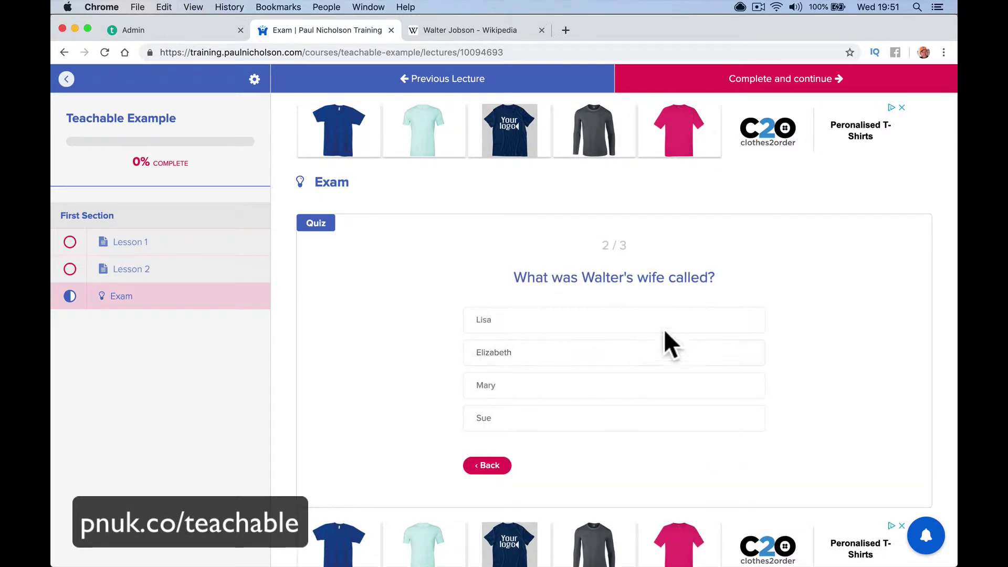
{"action": "left_click", "coordinate": [622, 353]}
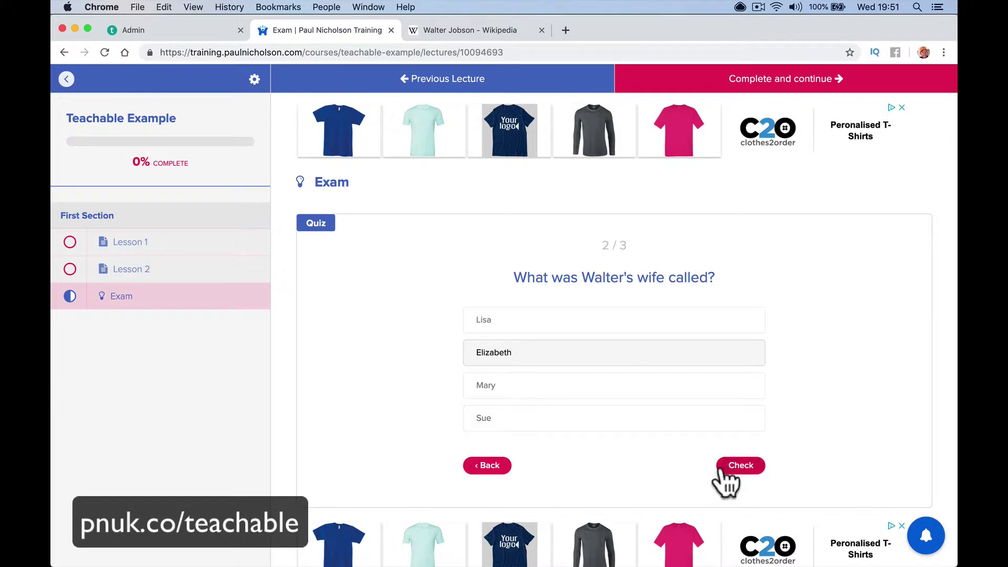
{"action": "left_click", "coordinate": [738, 467]}
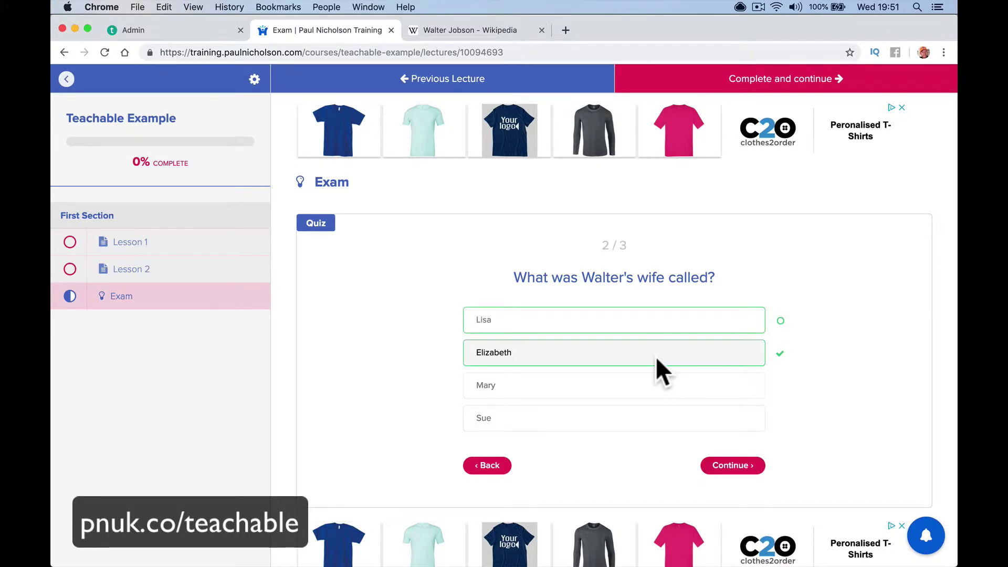
{"action": "left_click", "coordinate": [730, 466]}
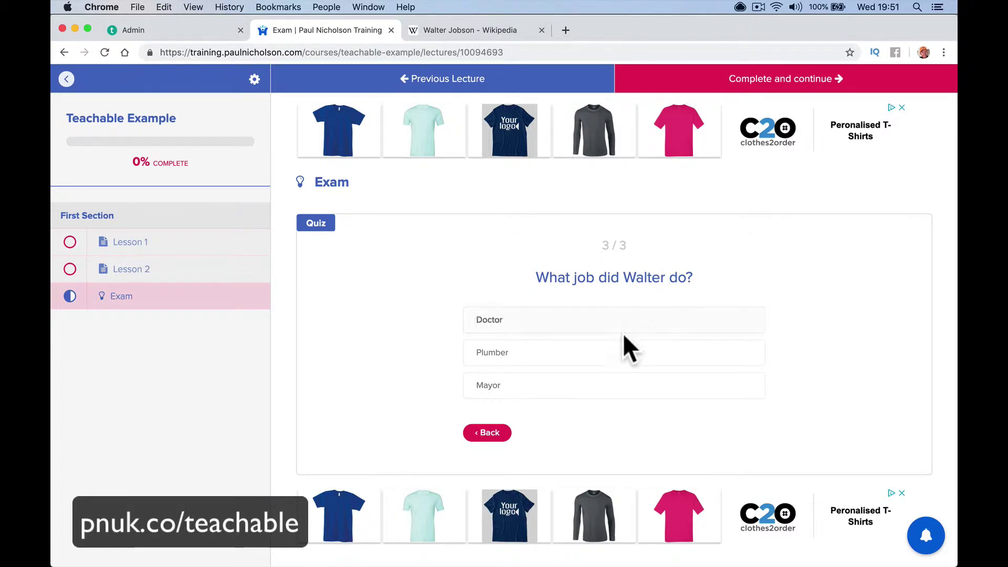
{"action": "left_click", "coordinate": [609, 390]}
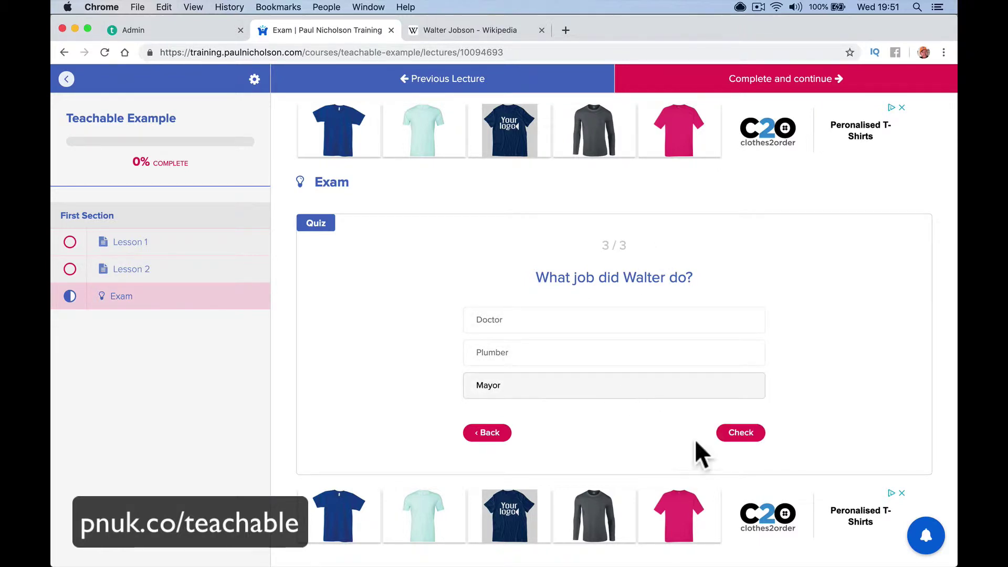
{"action": "left_click", "coordinate": [738, 433]}
{"action": "left_click", "coordinate": [740, 436]}
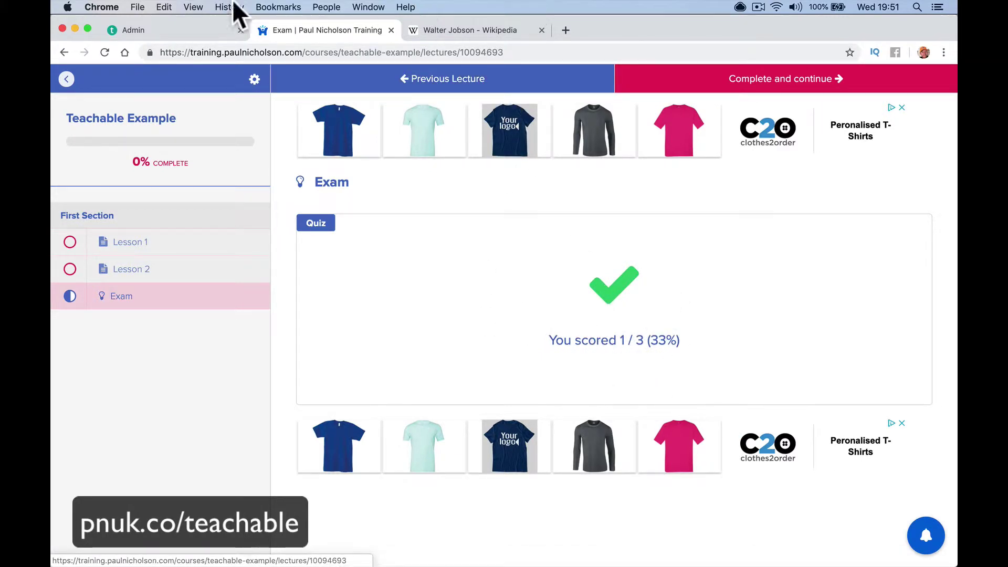
Untick Lisa so Elizabeth is the wife question's only correct answer
{"action": "left_click", "coordinate": [185, 27]}
{"action": "scroll", "coordinate": [342, 281], "scroll_direction": "down", "scroll_amount": 3}
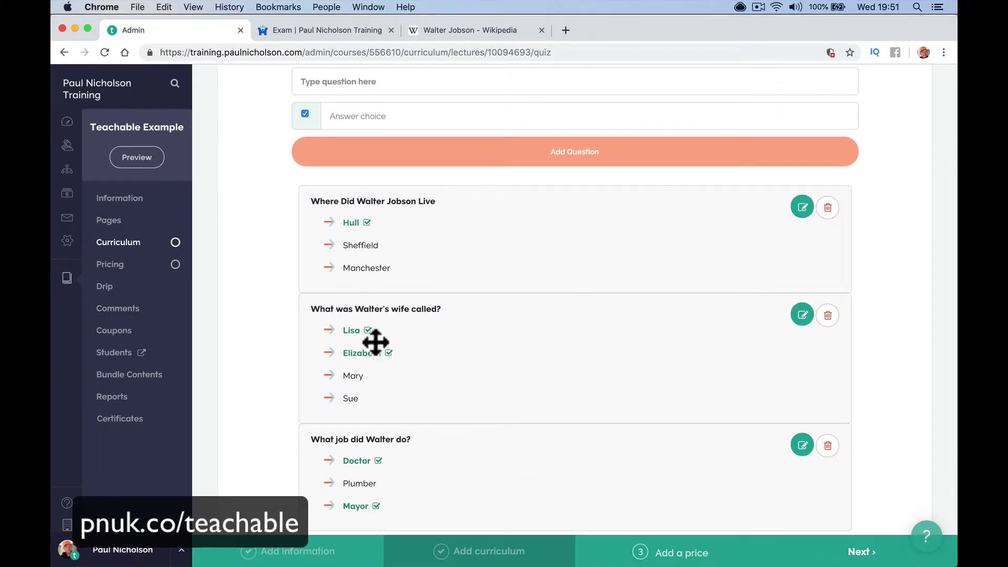
{"action": "left_click", "coordinate": [799, 318]}
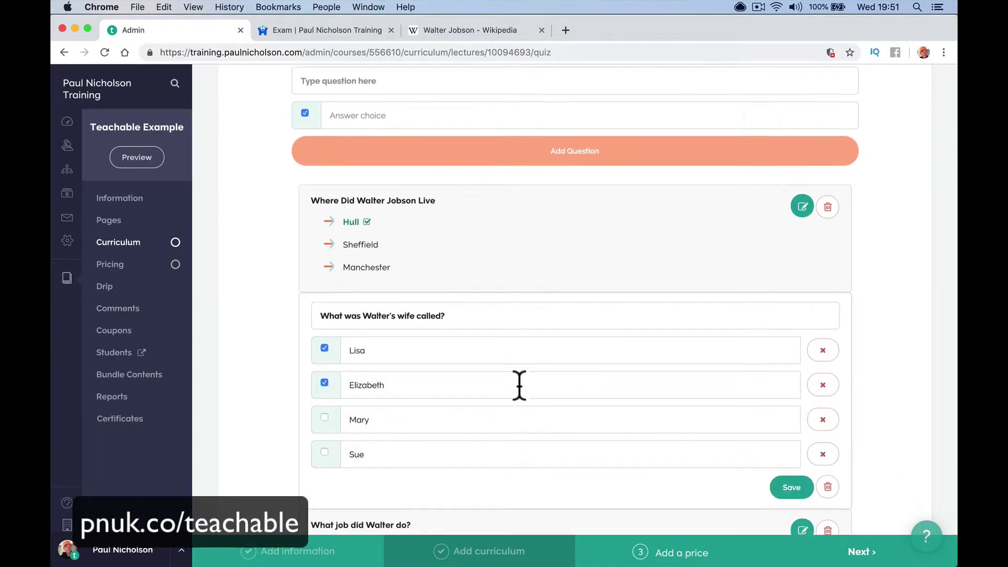
{"action": "scroll", "coordinate": [518, 380], "scroll_direction": "down", "scroll_amount": 3}
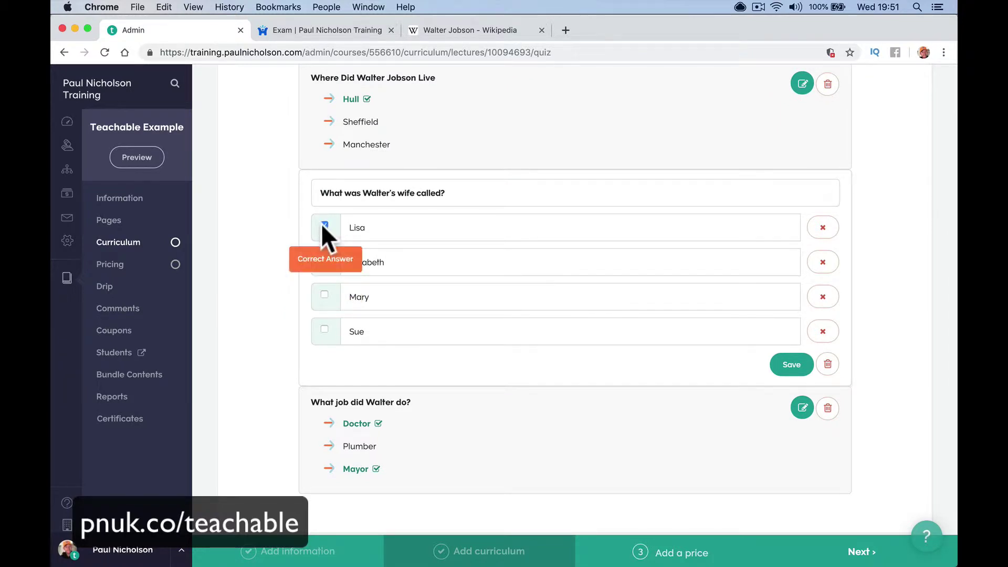
{"action": "left_click", "coordinate": [324, 259]}
{"action": "scroll", "coordinate": [511, 344], "scroll_direction": "down", "scroll_amount": 3}
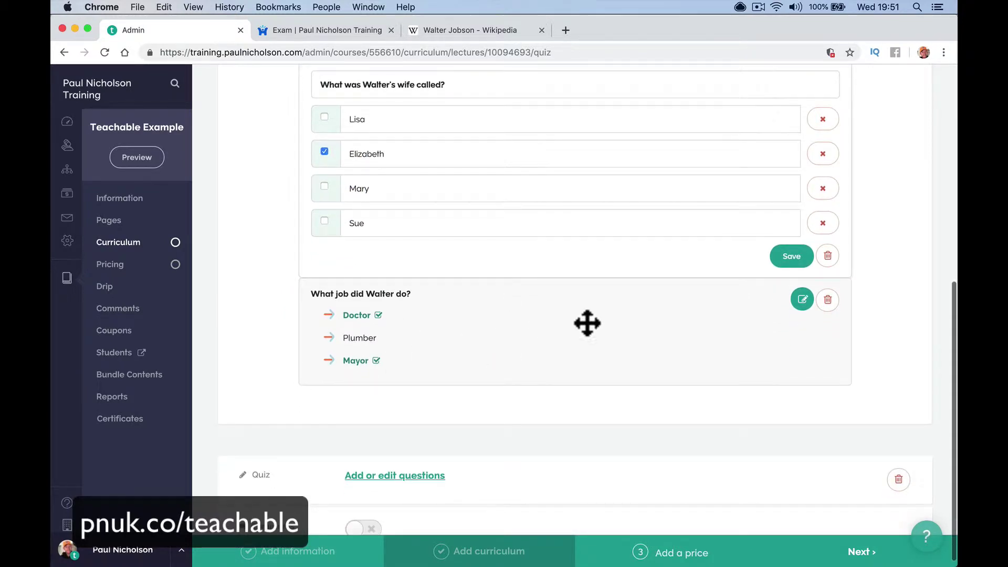
Untick Doctor so Mayor is the job question's only correct answer, and save it
{"action": "left_click", "coordinate": [804, 300]}
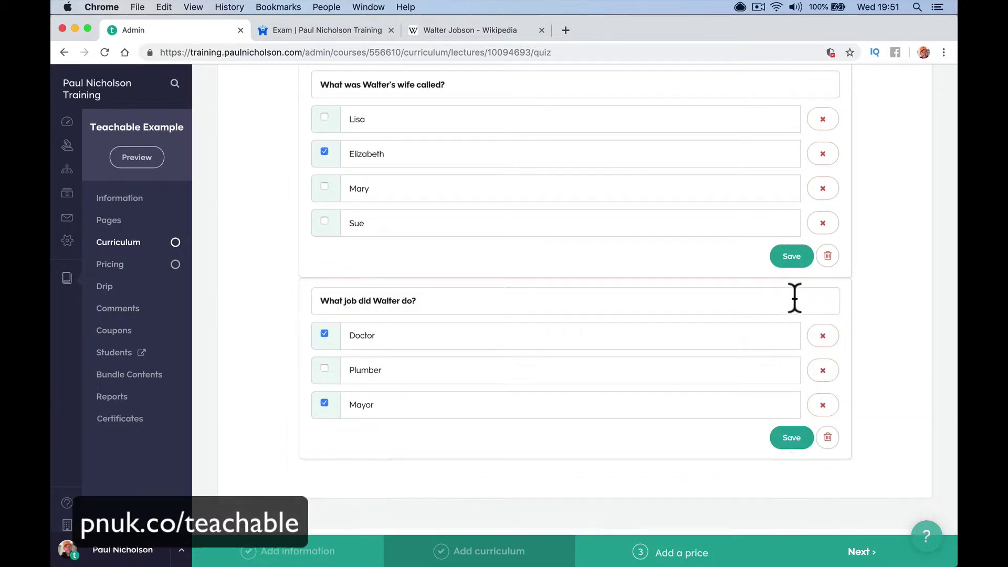
{"action": "left_click", "coordinate": [325, 333]}
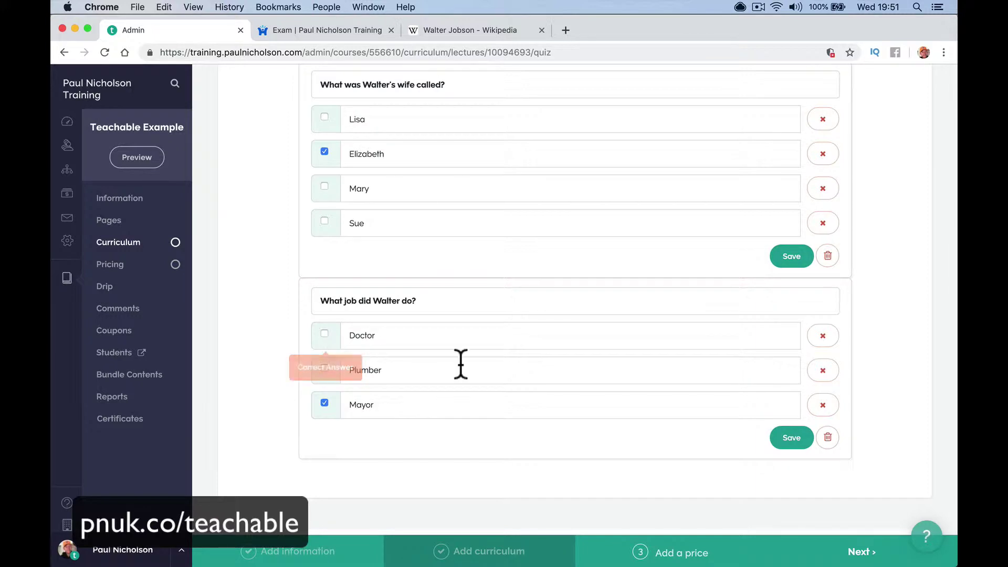
{"action": "left_click", "coordinate": [793, 444]}
{"action": "scroll", "coordinate": [646, 337], "scroll_direction": "up", "scroll_amount": 5}
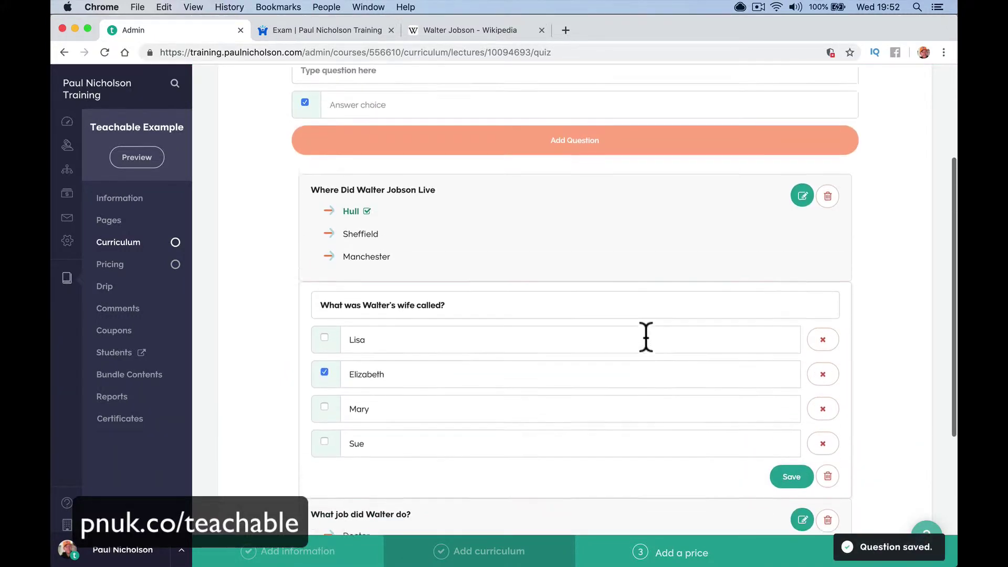
{"action": "scroll", "coordinate": [646, 337], "scroll_direction": "up", "scroll_amount": 3}
{"action": "scroll", "coordinate": [646, 342], "scroll_direction": "down", "scroll_amount": 8}
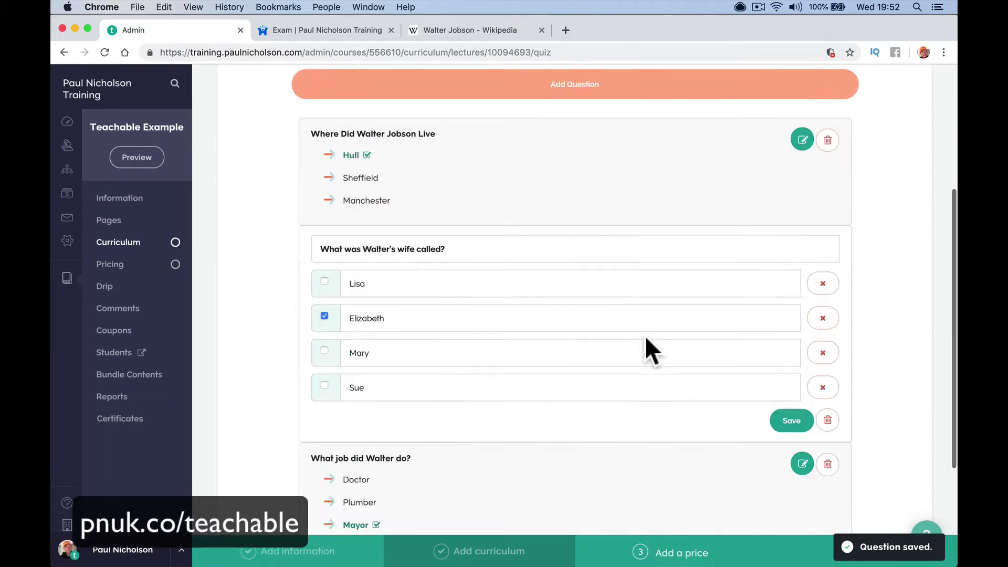
Give the course a Free pricing plan and publish it
{"action": "left_click", "coordinate": [654, 555]}
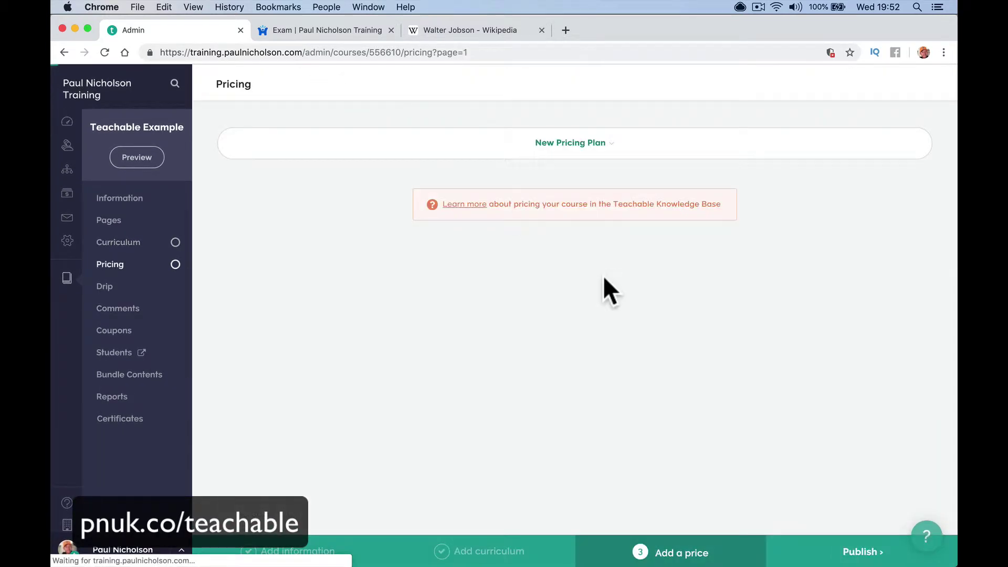
{"action": "left_click", "coordinate": [449, 150]}
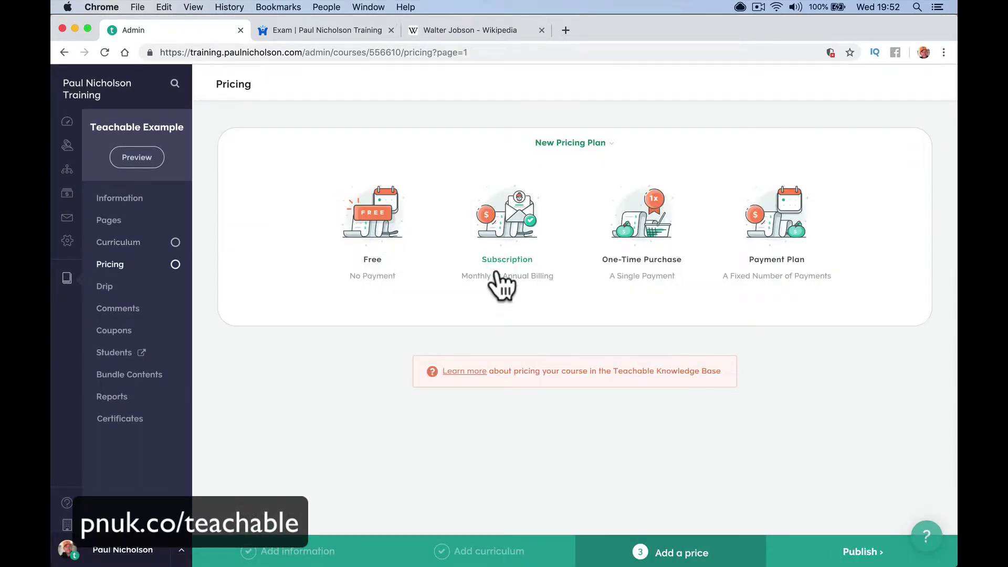
{"action": "left_click", "coordinate": [411, 232]}
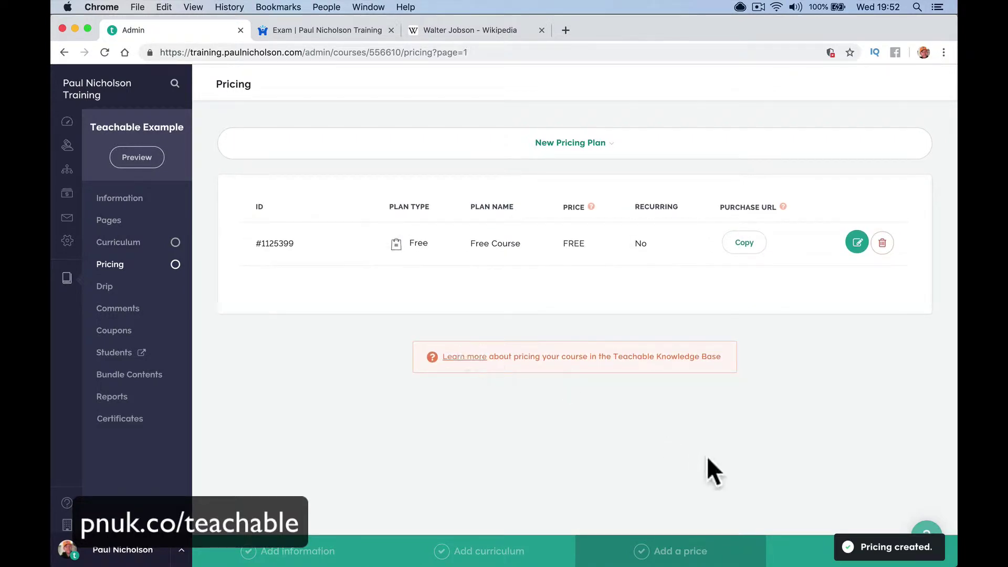
{"action": "left_click", "coordinate": [792, 558]}
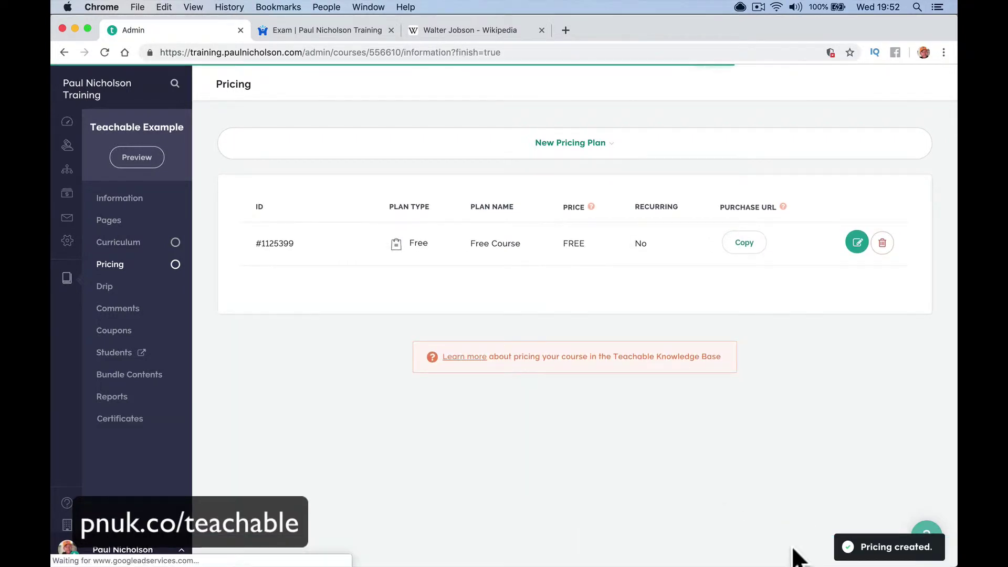
Require in-order lectures, video watching and a 60% quiz score with 3 retakes, then save
{"action": "scroll", "coordinate": [452, 307], "scroll_direction": "down", "scroll_amount": 10}
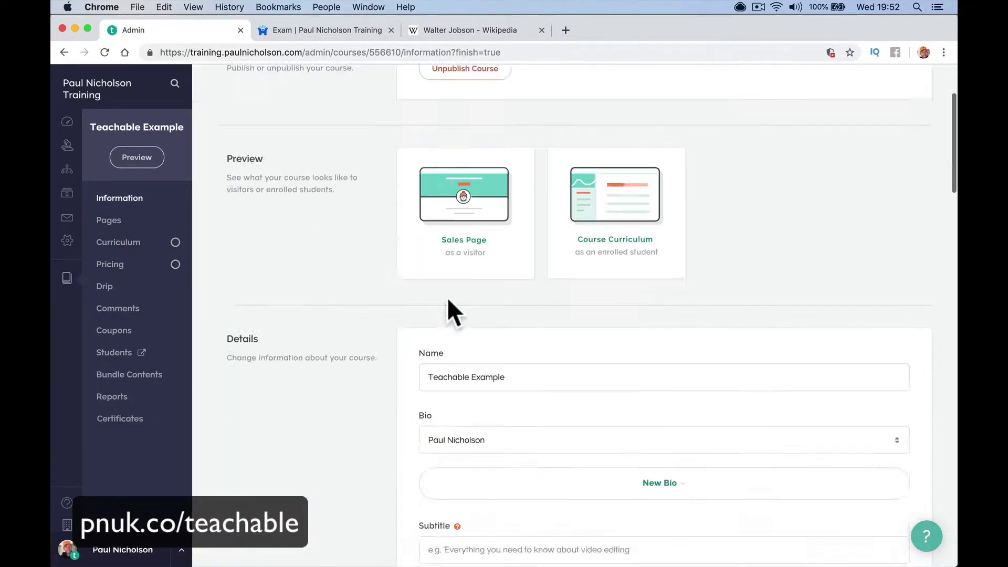
{"action": "scroll", "coordinate": [448, 305], "scroll_direction": "down", "scroll_amount": 15}
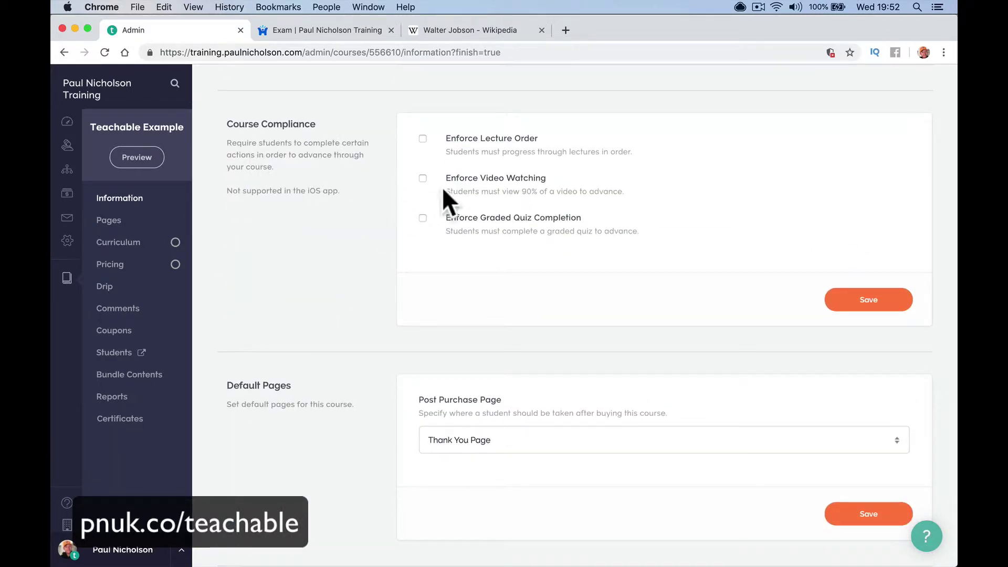
{"action": "left_click", "coordinate": [424, 138]}
{"action": "left_click", "coordinate": [422, 217]}
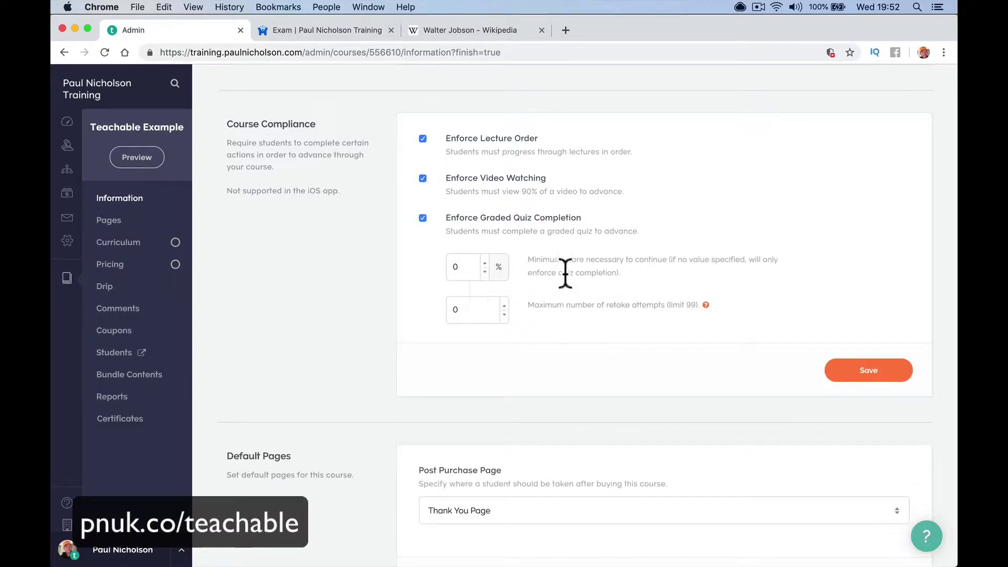
{"action": "left_click", "coordinate": [459, 270]}
{"action": "left_click", "coordinate": [462, 307]}
{"action": "left_click_drag", "start_coordinate": [462, 309], "coordinate": [448, 309]}
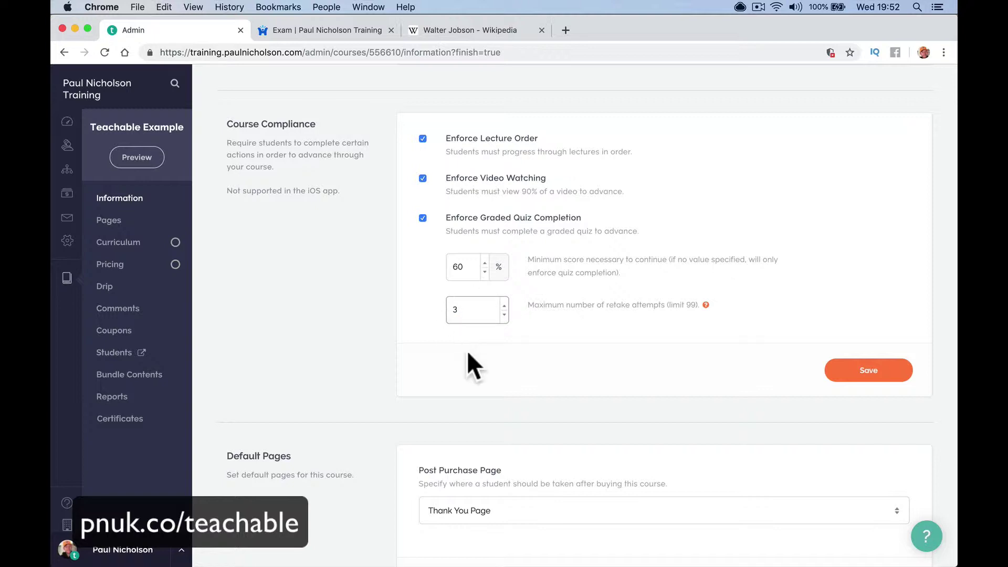
{"action": "left_click", "coordinate": [846, 376]}
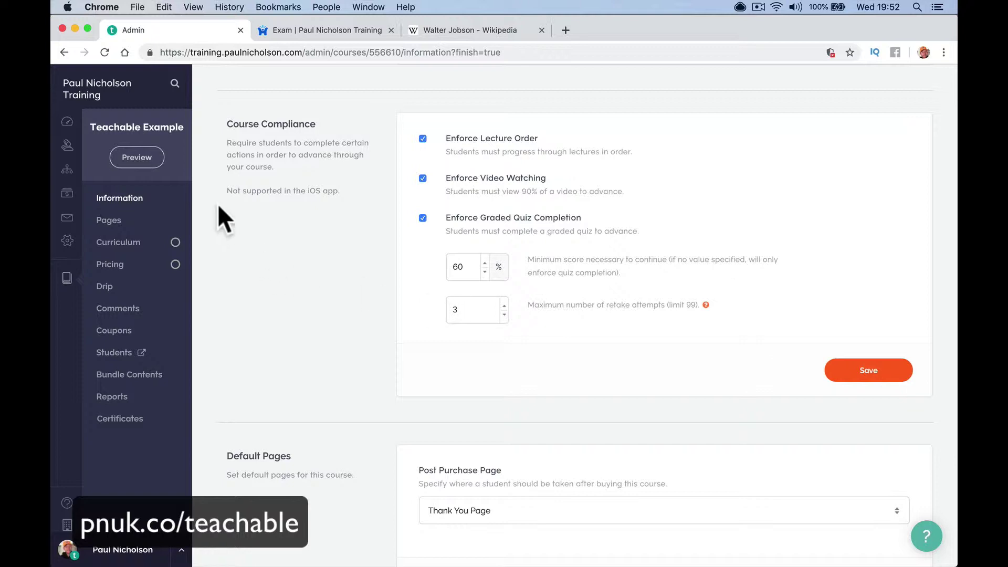
Preview the course sales page as a visitor
{"action": "left_click", "coordinate": [141, 157]}
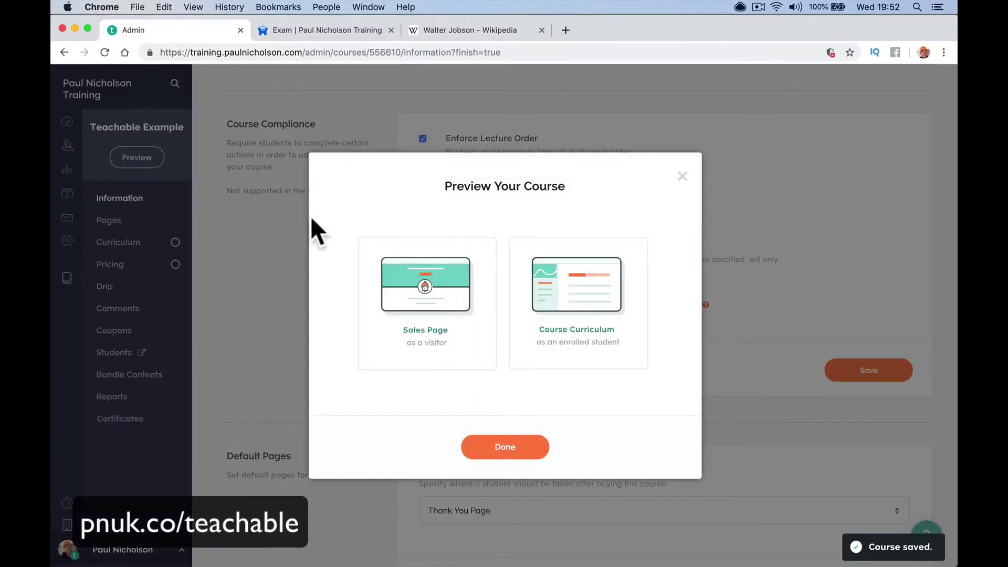
{"action": "left_click", "coordinate": [399, 307]}
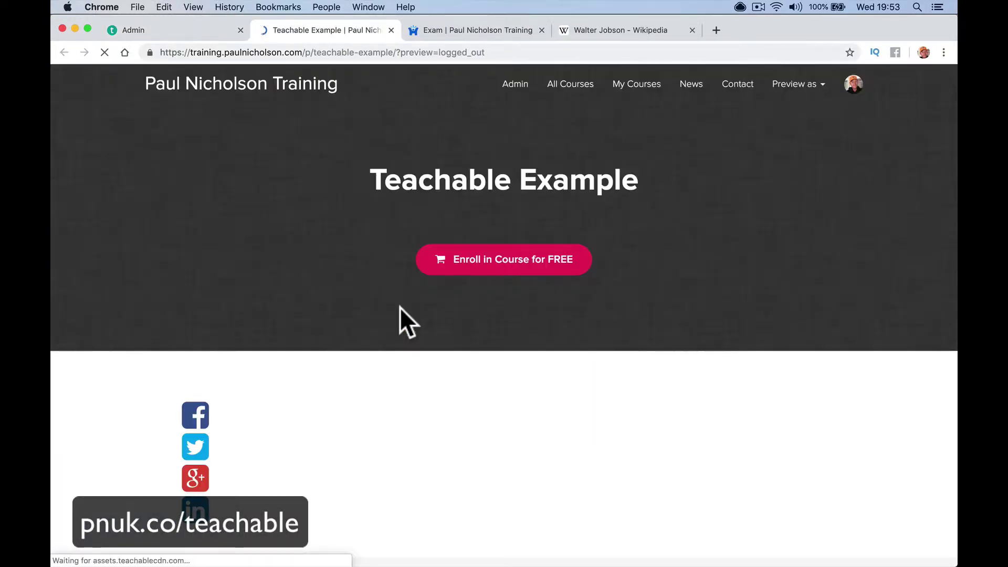
{"action": "scroll", "coordinate": [381, 385], "scroll_direction": "down", "scroll_amount": 10}
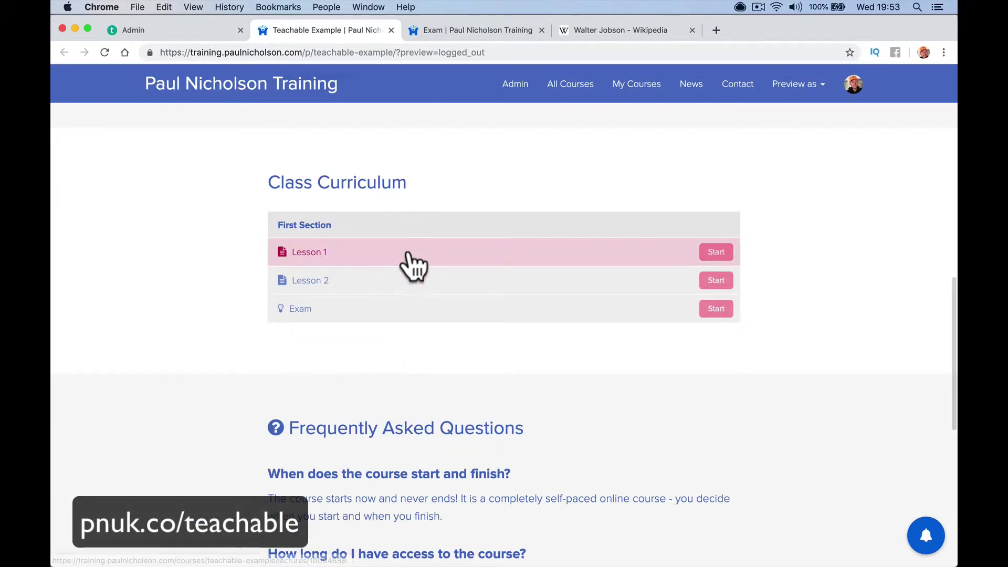
Confirm Lesson 2, Lesson 1 and the Exam are locked, then return to the Admin tab
{"action": "left_click", "coordinate": [408, 280]}
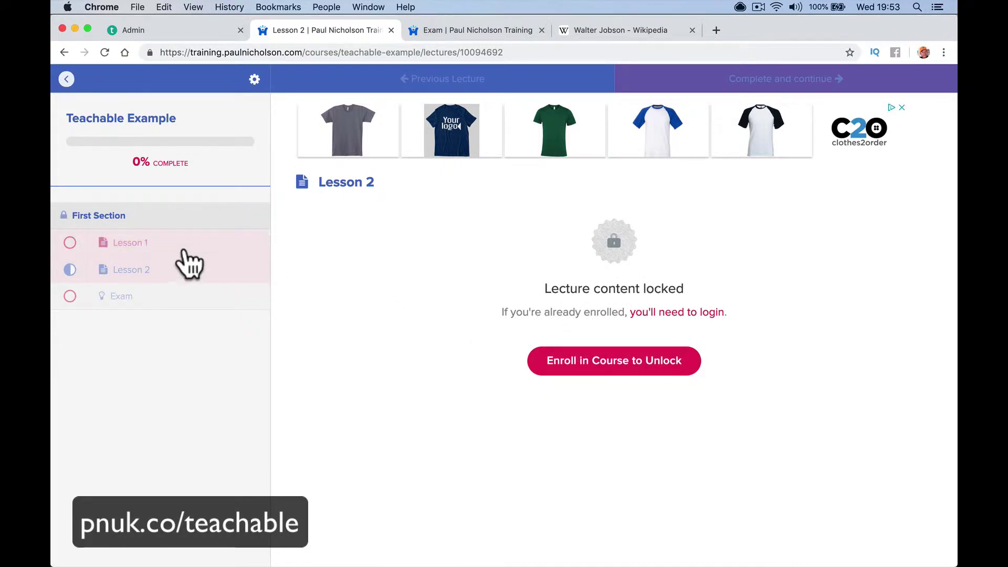
{"action": "left_click", "coordinate": [178, 247]}
{"action": "left_click", "coordinate": [176, 282]}
{"action": "left_click", "coordinate": [175, 302]}
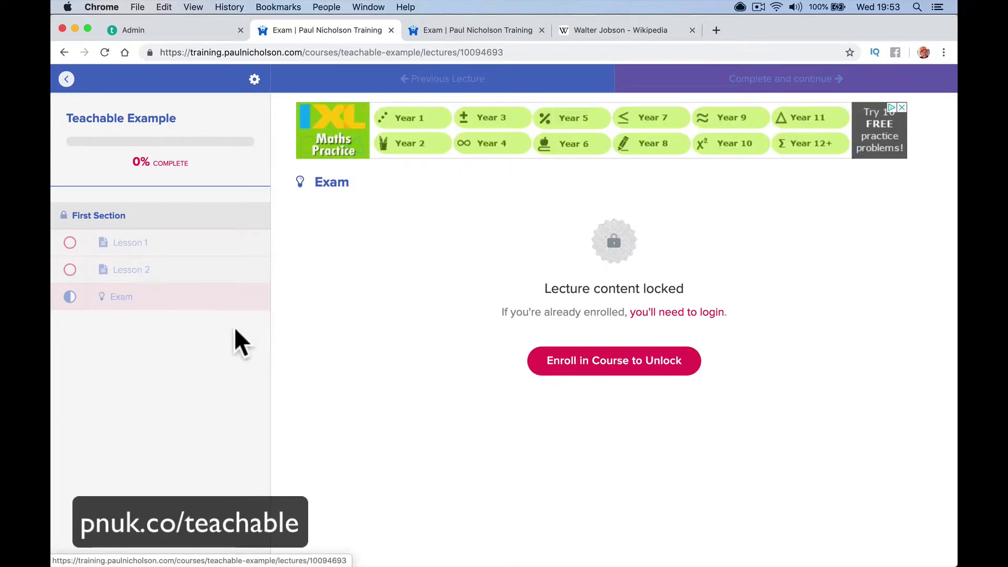
{"action": "left_click", "coordinate": [228, 249]}
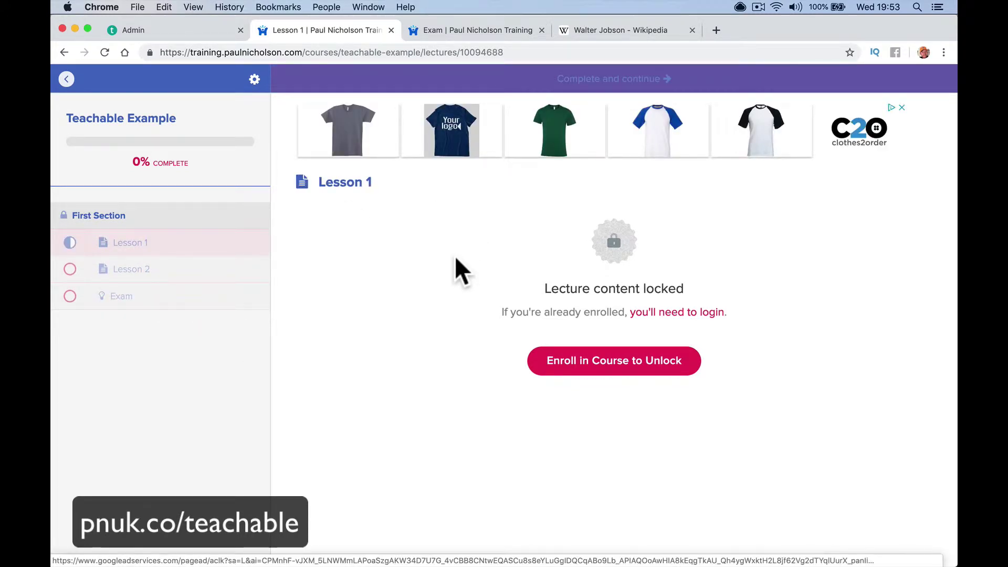
{"action": "left_click", "coordinate": [205, 28]}
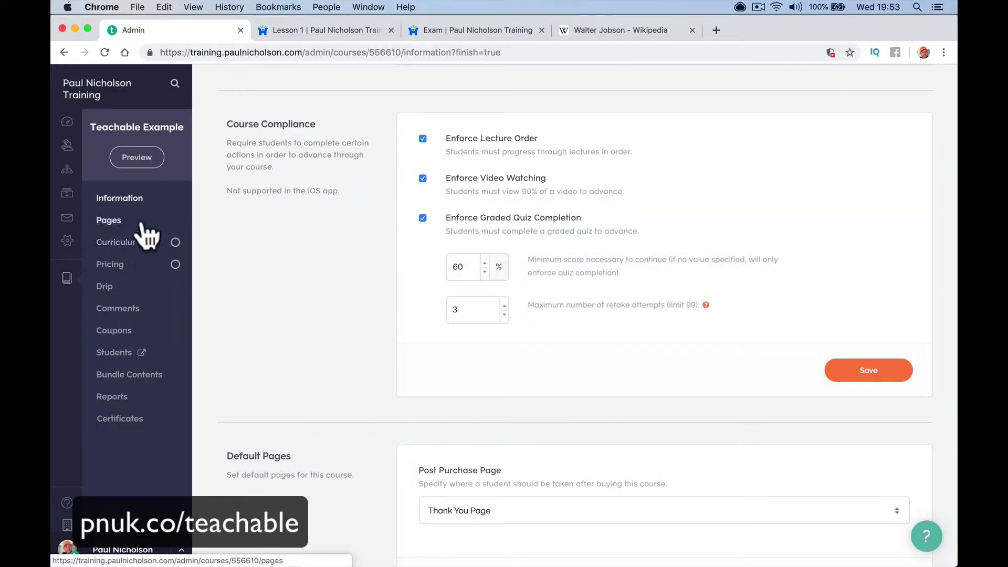
Open Lesson 2 from the course Curriculum and start adding a file to it
{"action": "scroll", "coordinate": [518, 265], "scroll_direction": "left", "scroll_amount": 5}
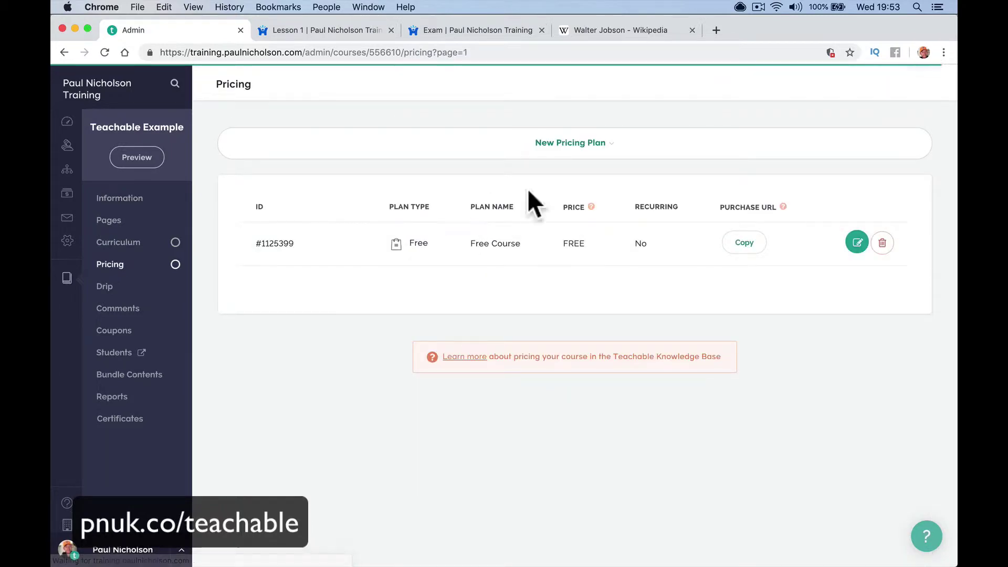
{"action": "scroll", "coordinate": [357, 335], "scroll_direction": "left", "scroll_amount": 5}
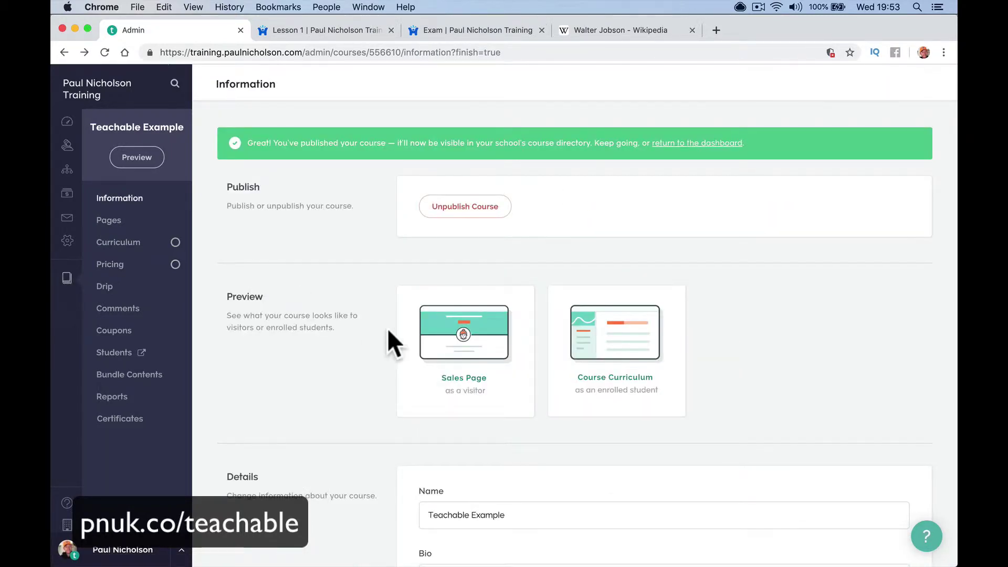
{"action": "scroll", "coordinate": [392, 329], "scroll_direction": "down", "scroll_amount": 15}
{"action": "scroll", "coordinate": [392, 329], "scroll_direction": "down", "scroll_amount": 10}
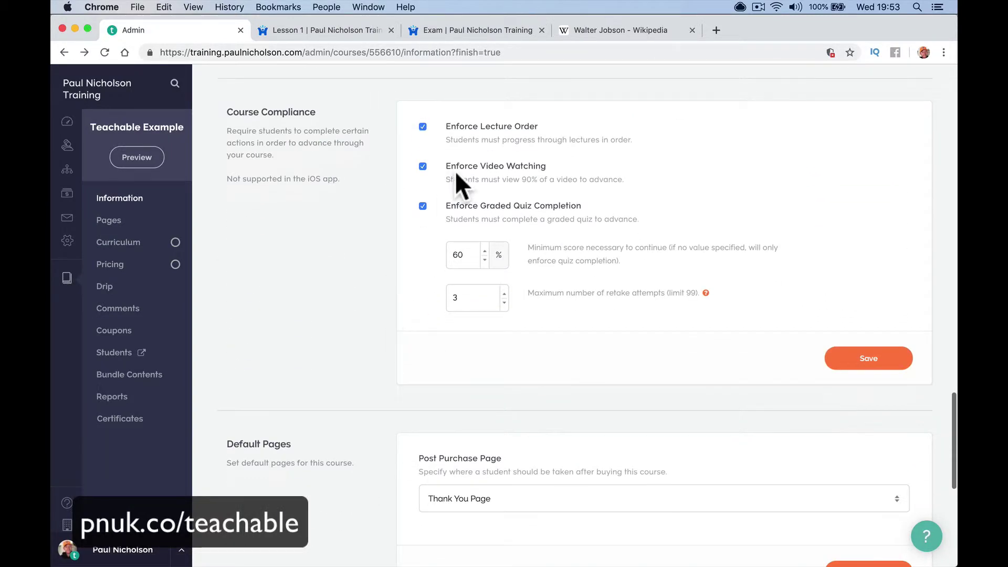
{"action": "left_click", "coordinate": [137, 223]}
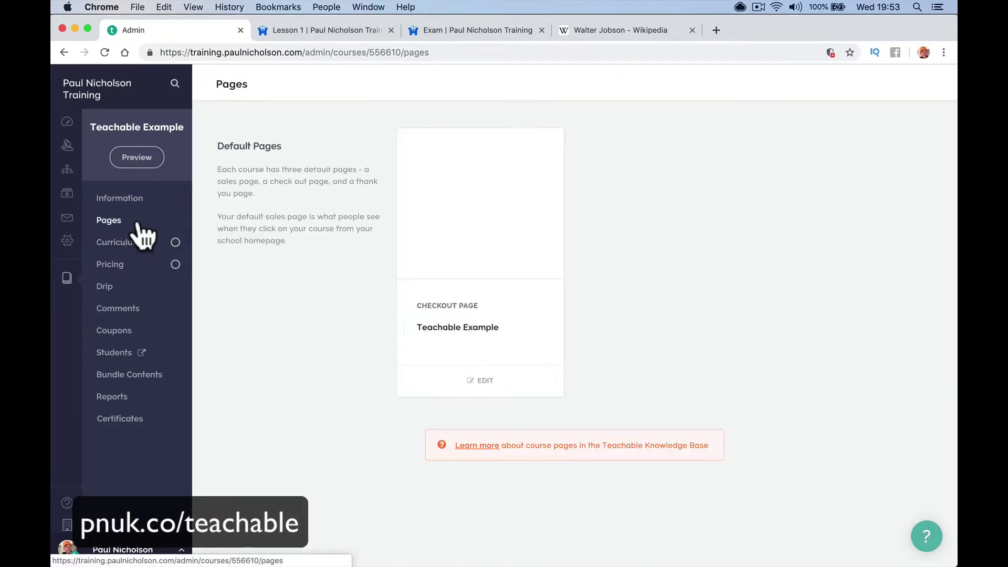
{"action": "left_click", "coordinate": [149, 245]}
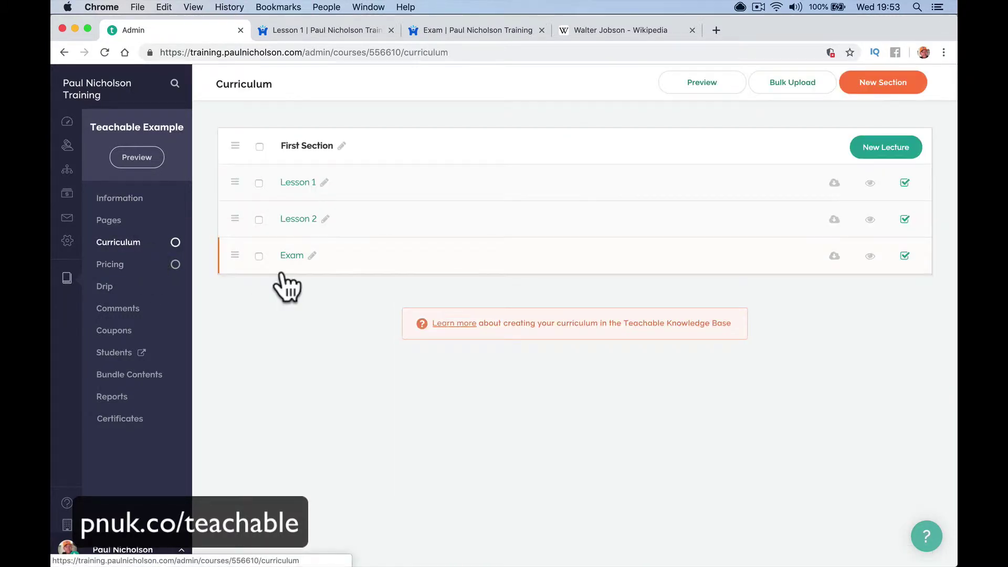
{"action": "left_click", "coordinate": [298, 216]}
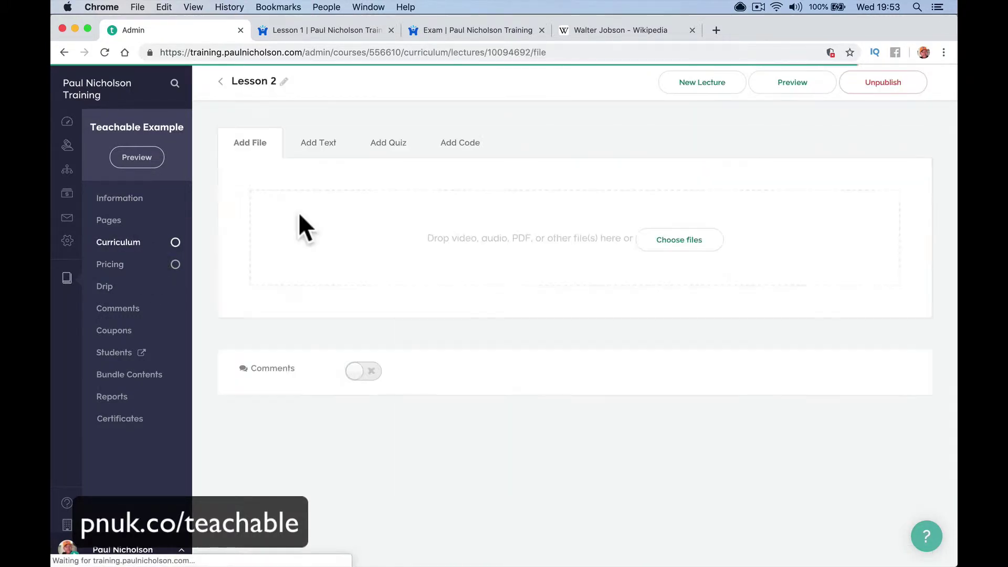
{"action": "left_click", "coordinate": [653, 239]}
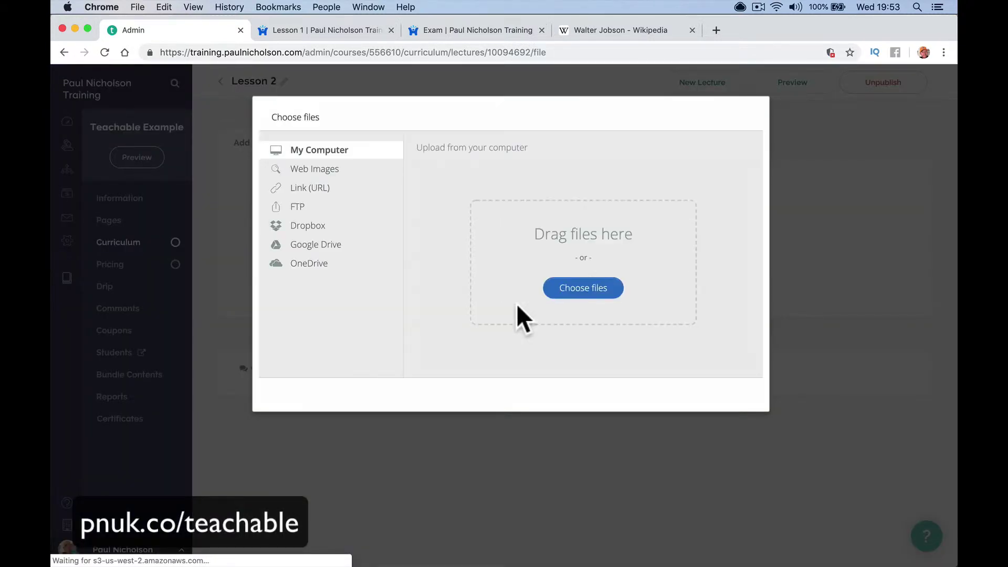
Browse the computer's Video folder and select the video to upload
{"action": "left_click", "coordinate": [562, 294]}
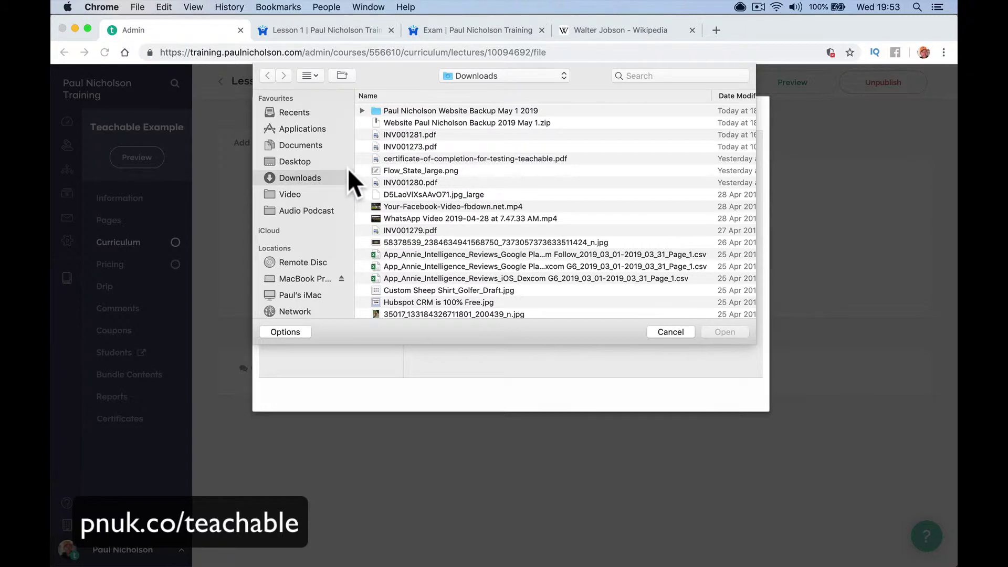
{"action": "left_click", "coordinate": [289, 194]}
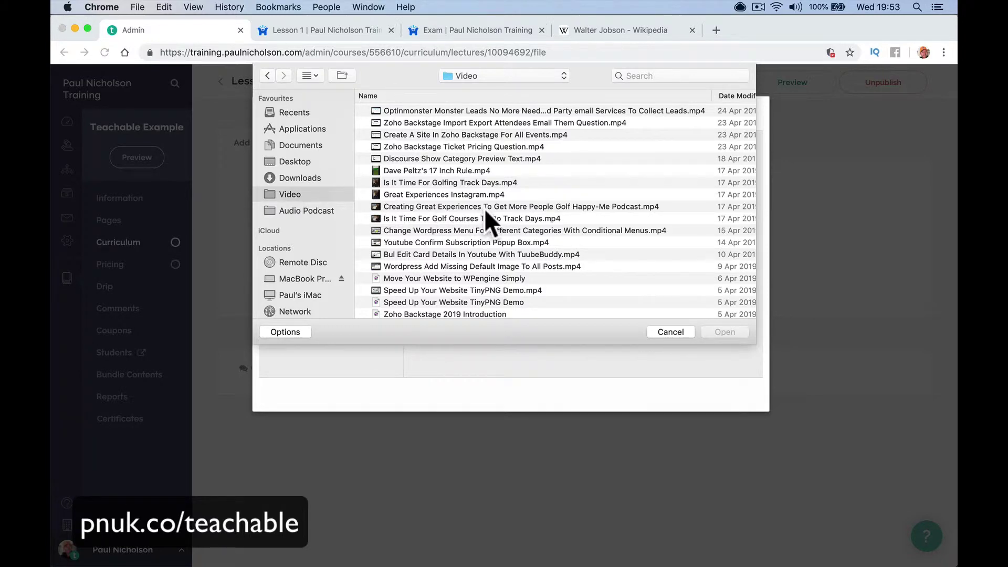
{"action": "scroll", "coordinate": [484, 209], "scroll_direction": "down", "scroll_amount": 5}
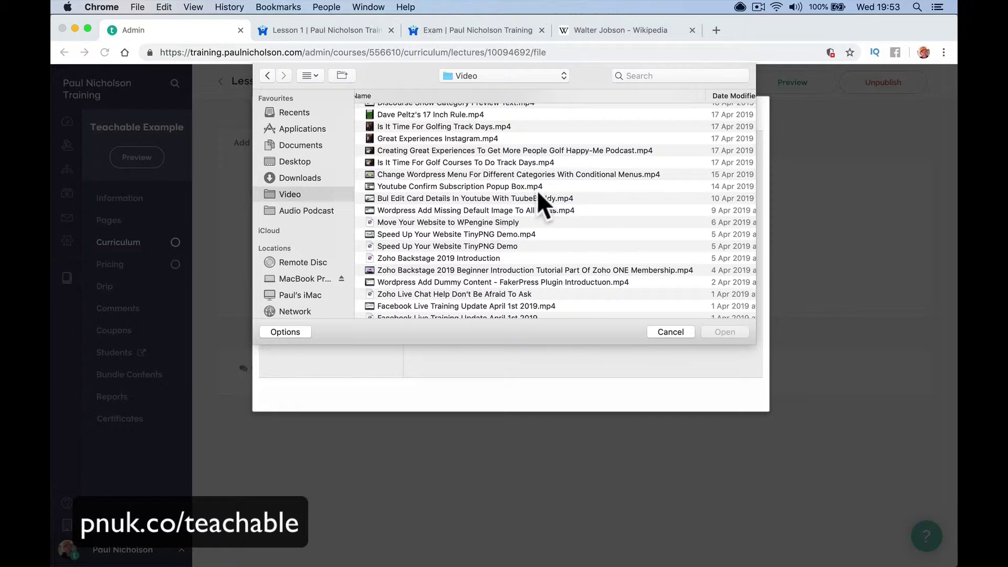
{"action": "left_click", "coordinate": [556, 185]}
{"action": "scroll", "coordinate": [556, 185], "scroll_direction": "right", "scroll_amount": 5}
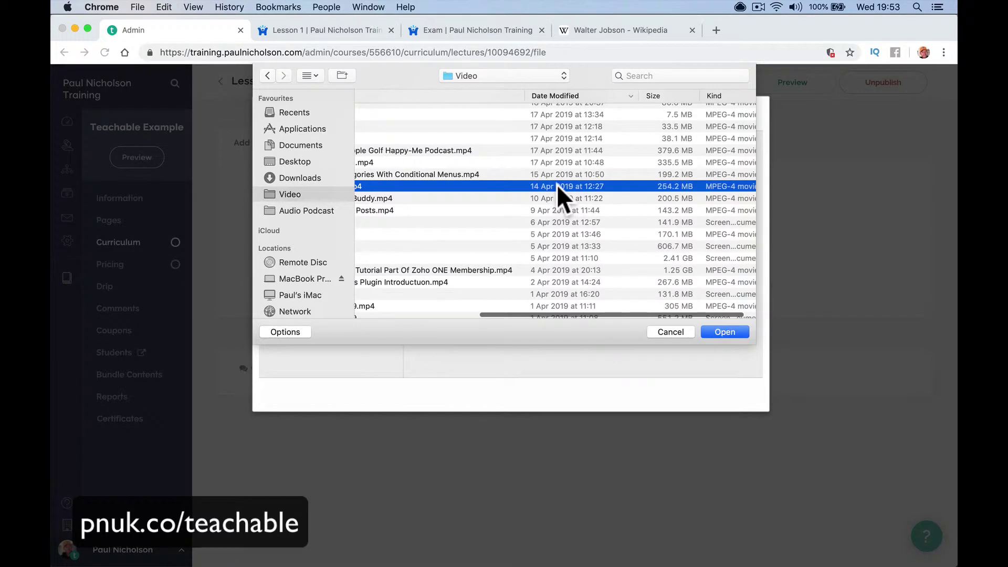
{"action": "scroll", "coordinate": [557, 184], "scroll_direction": "up", "scroll_amount": 4}
{"action": "scroll", "coordinate": [557, 184], "scroll_direction": "left", "scroll_amount": 5}
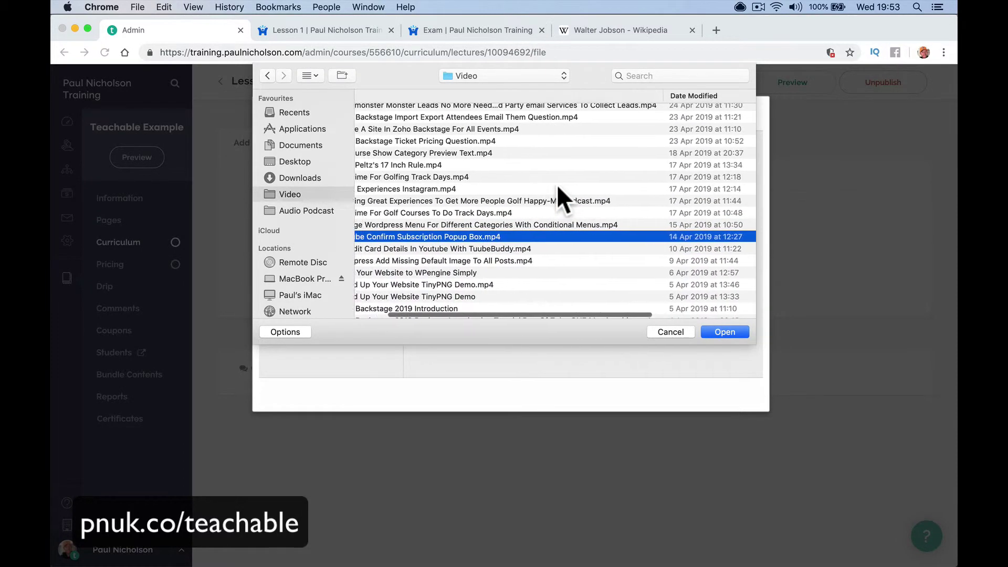
{"action": "scroll", "coordinate": [556, 184], "scroll_direction": "left", "scroll_amount": 2}
{"action": "scroll", "coordinate": [556, 184], "scroll_direction": "up", "scroll_amount": 1}
{"action": "scroll", "coordinate": [557, 184], "scroll_direction": "right", "scroll_amount": 2}
{"action": "scroll", "coordinate": [556, 185], "scroll_direction": "left", "scroll_amount": 2}
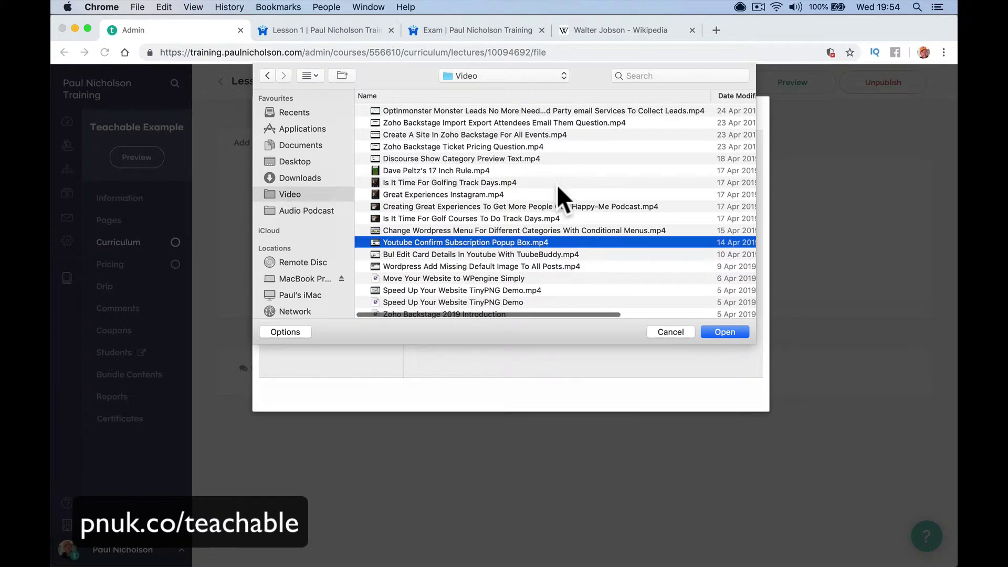
Upload the chosen video to Lesson 2 and preview the lesson as a student
{"action": "double_click", "coordinate": [565, 241]}
{"action": "left_click", "coordinate": [715, 398]}
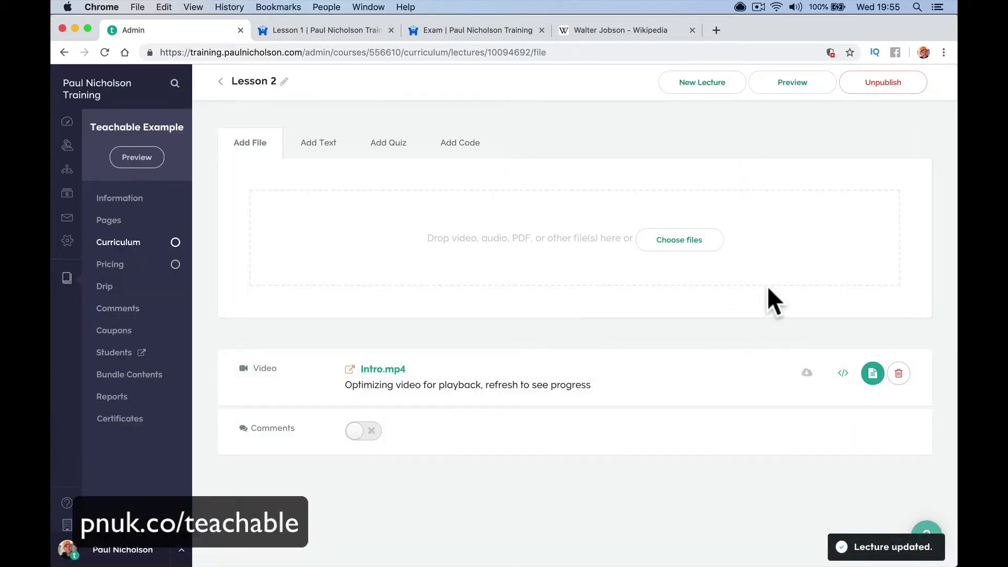
{"action": "left_click", "coordinate": [793, 84]}
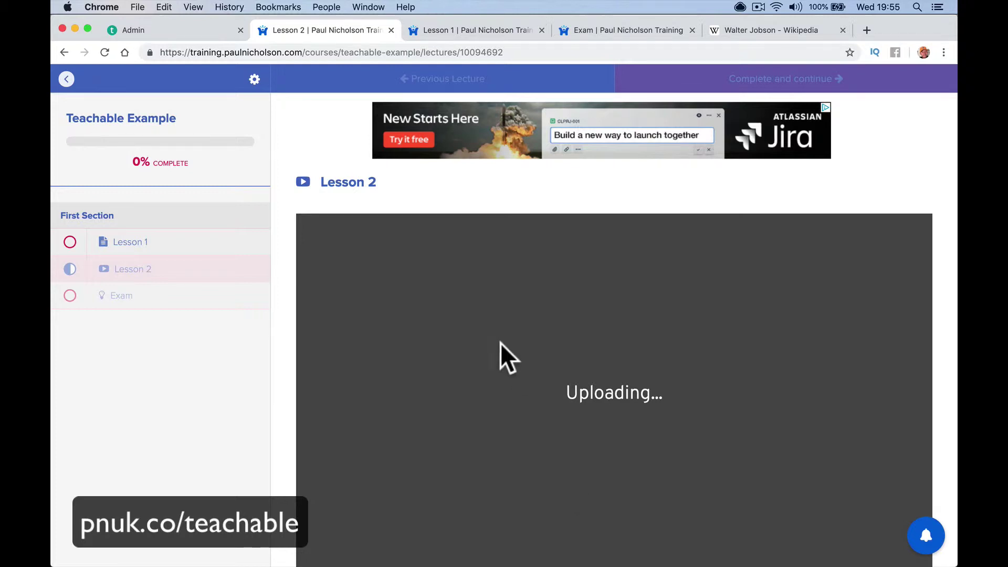
As a student, view Lesson 1, Lesson 2 and the Exam's 1 / 3 score
{"action": "left_click", "coordinate": [193, 252]}
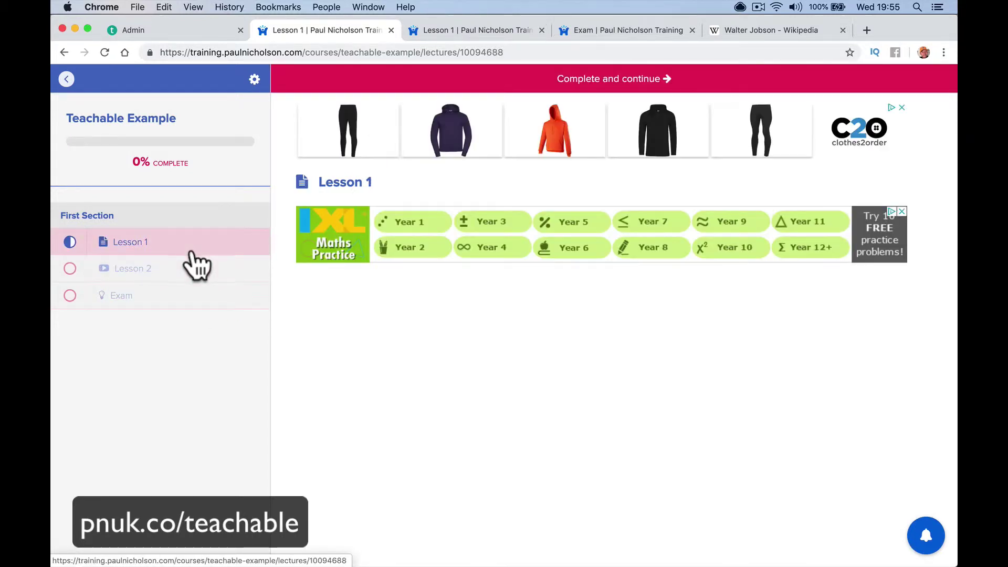
{"action": "left_click", "coordinate": [209, 275]}
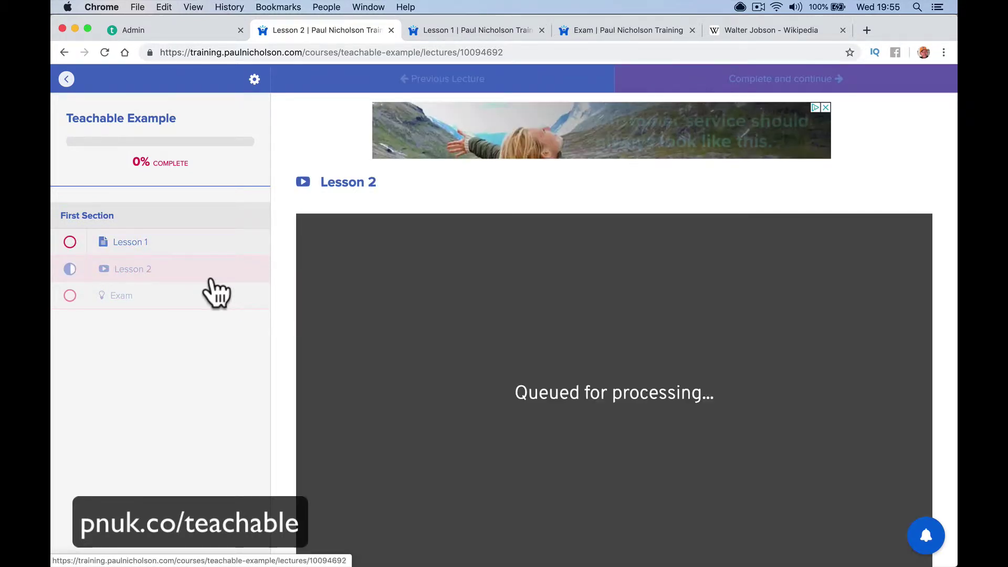
{"action": "left_click", "coordinate": [218, 304]}
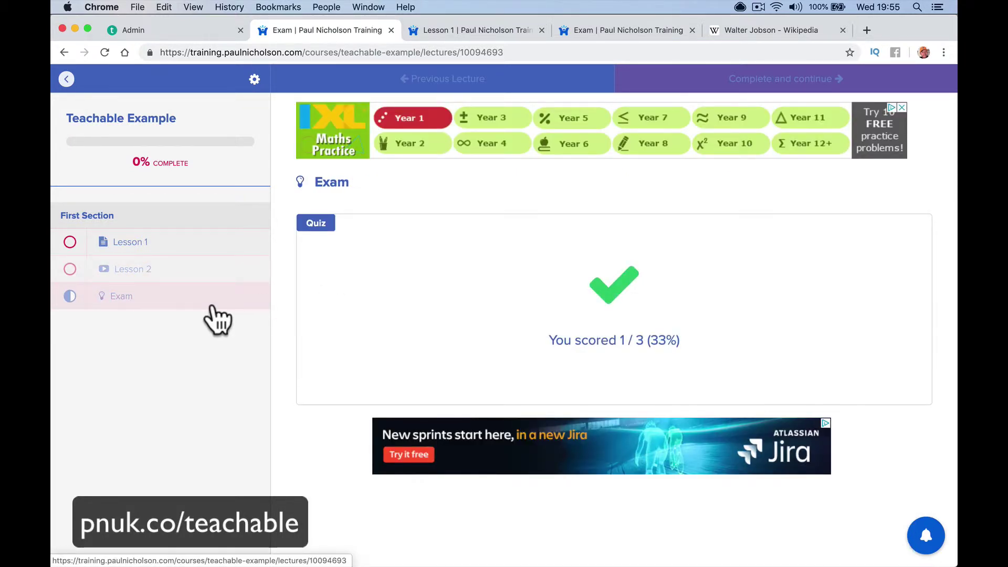
{"action": "left_click", "coordinate": [184, 274]}
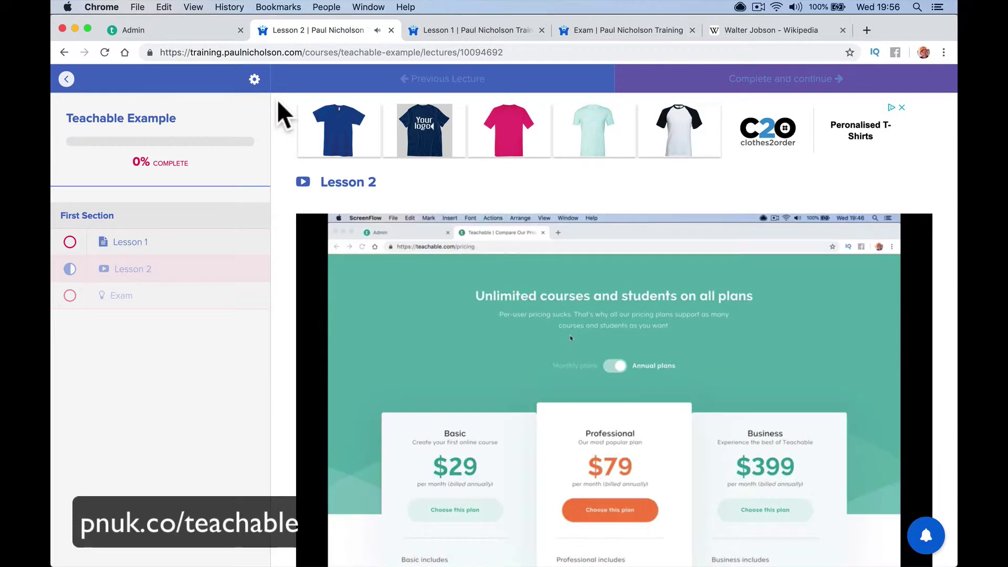
Pause the Lesson 2 video and turn the sound volume down
{"action": "scroll", "coordinate": [378, 486], "scroll_direction": "down", "scroll_amount": 2}
{"action": "left_click", "coordinate": [311, 457]}
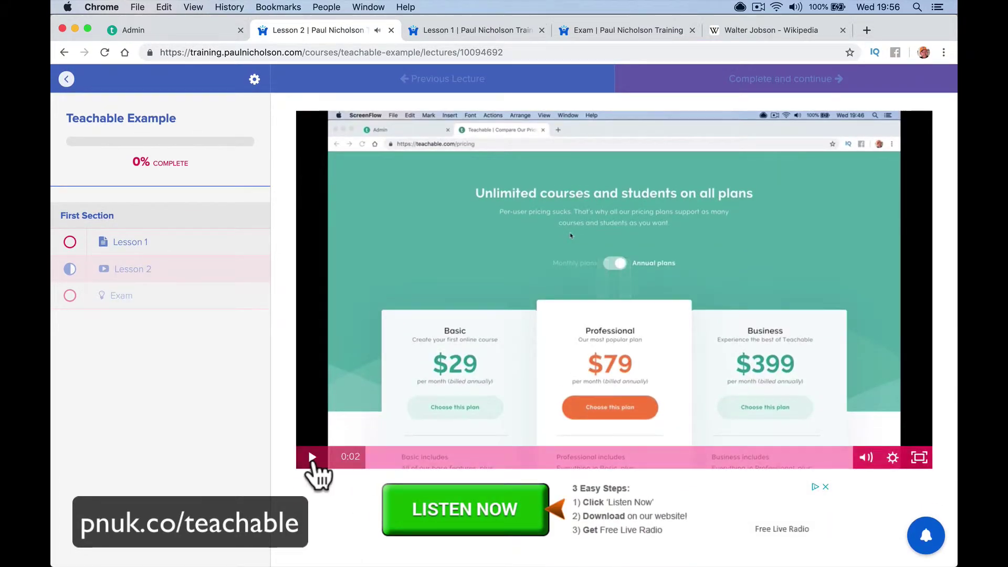
{"action": "key", "text": "XF86AudioLowerVolume"}
{"action": "key", "text": "XF86AudioLowerVolume"}
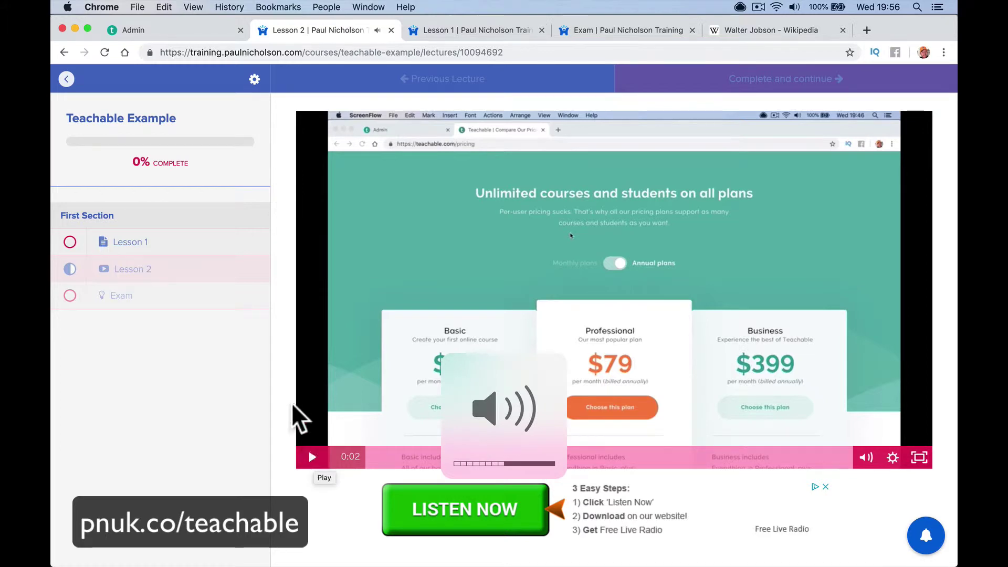
{"action": "scroll", "coordinate": [248, 309], "scroll_direction": "up", "scroll_amount": 2}
{"action": "scroll", "coordinate": [237, 258], "scroll_direction": "down", "scroll_amount": 2}
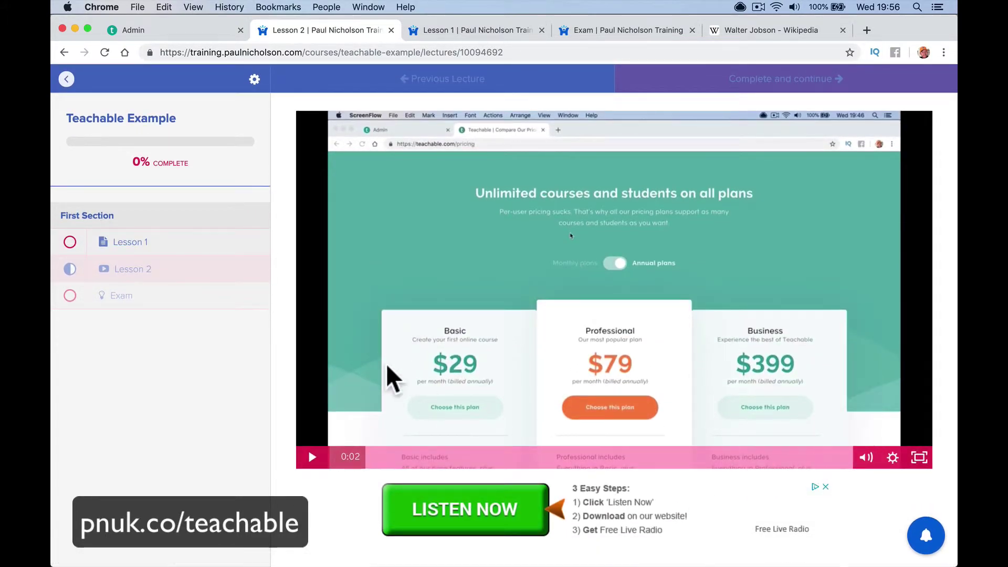
{"action": "scroll", "coordinate": [387, 372], "scroll_direction": "up", "scroll_amount": 2}
Close the Lesson 2, Lesson 1 and Exam student preview pages
{"action": "left_click", "coordinate": [192, 30]}
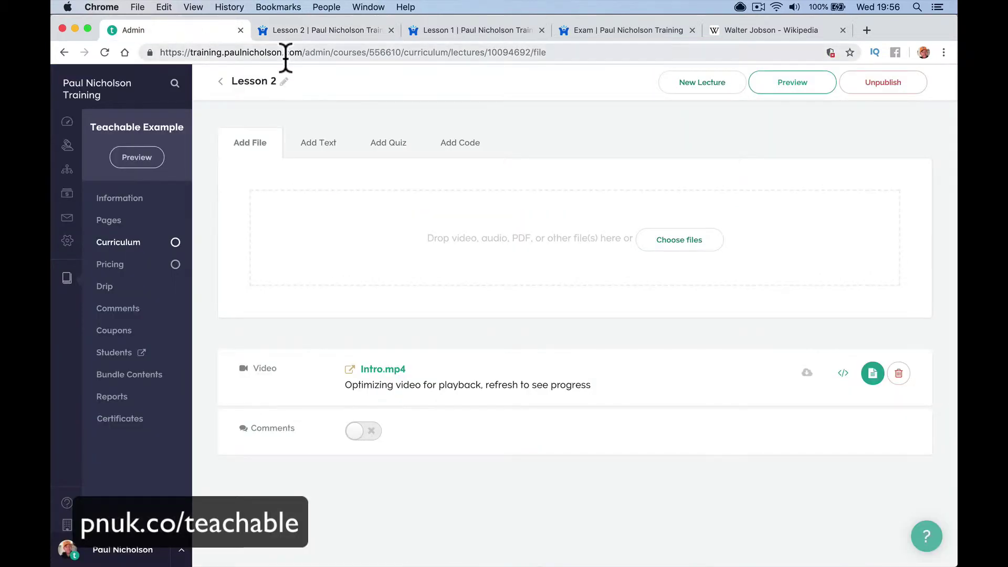
{"action": "left_click", "coordinate": [392, 30]}
{"action": "left_click", "coordinate": [390, 28]}
{"action": "left_click", "coordinate": [390, 29]}
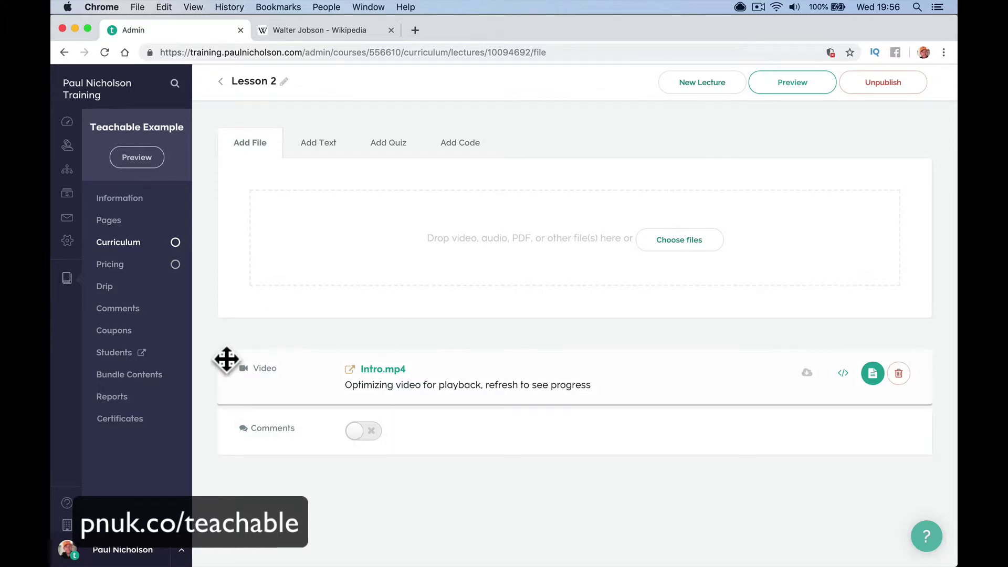
Create a new course certificate using the dark-bordered template
{"action": "left_click", "coordinate": [126, 419]}
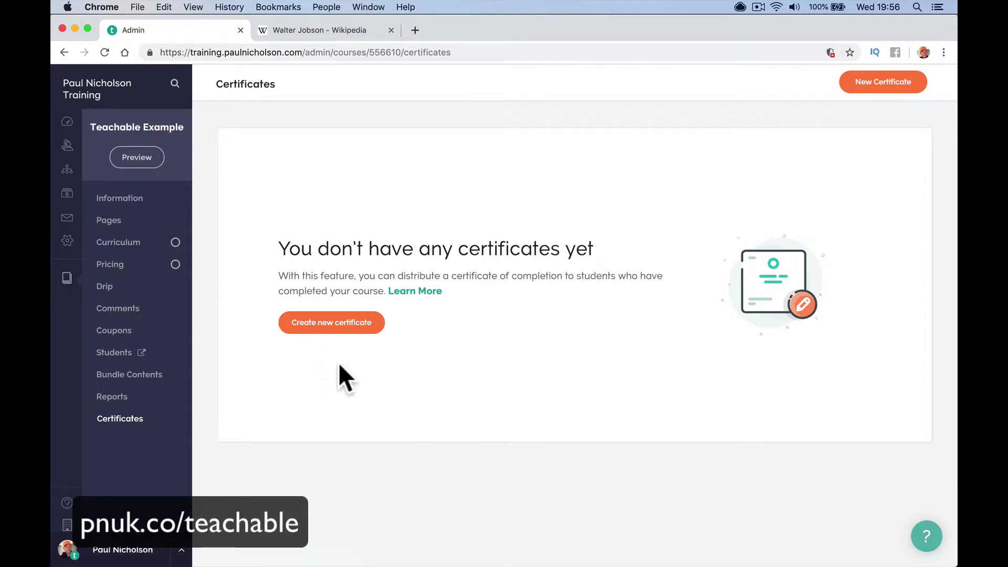
{"action": "left_click", "coordinate": [339, 328]}
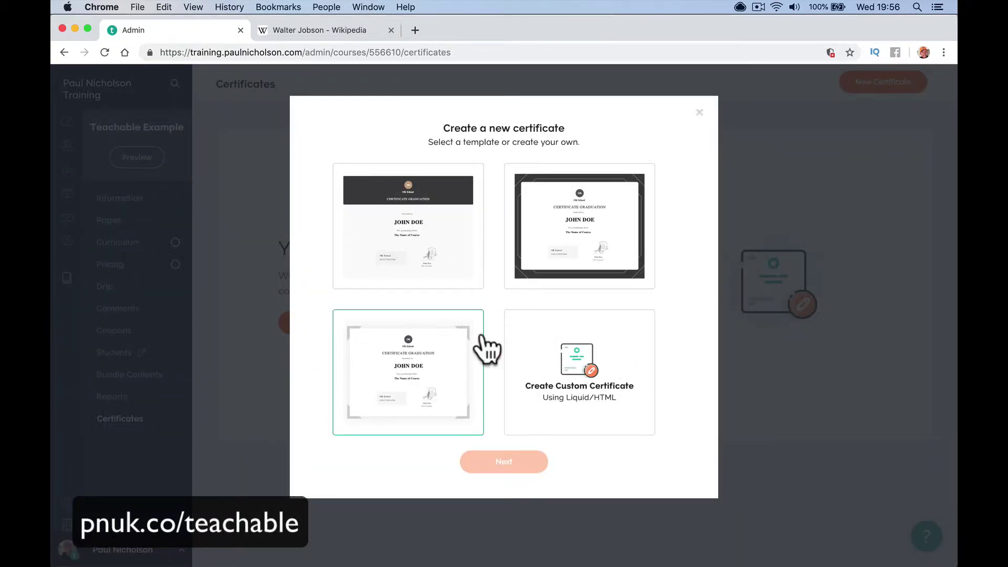
{"action": "left_click", "coordinate": [580, 243]}
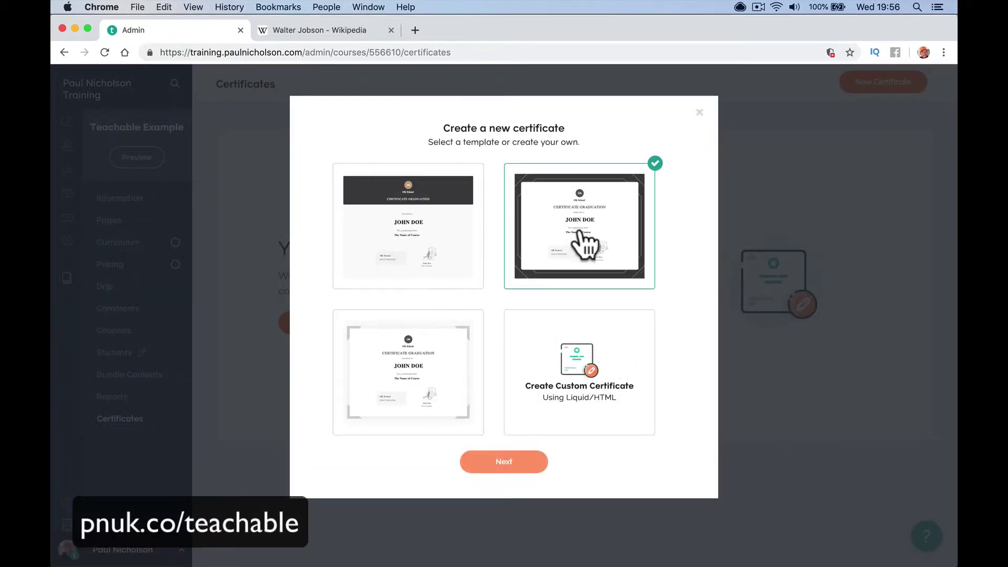
{"action": "left_click", "coordinate": [525, 463]}
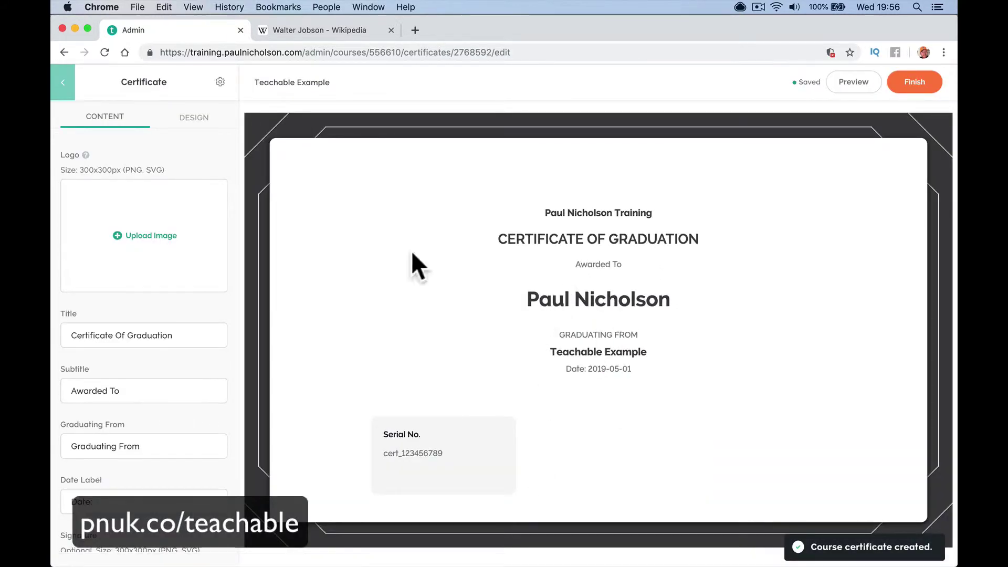
Abandon adding a logo image to the certificate without uploading anything
{"action": "left_click", "coordinate": [144, 239]}
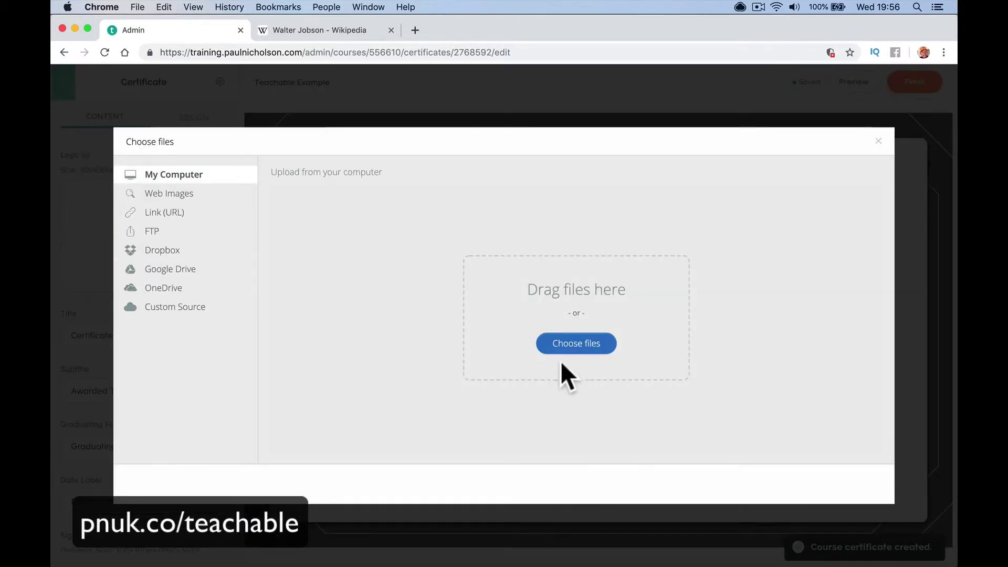
{"action": "left_click", "coordinate": [571, 347]}
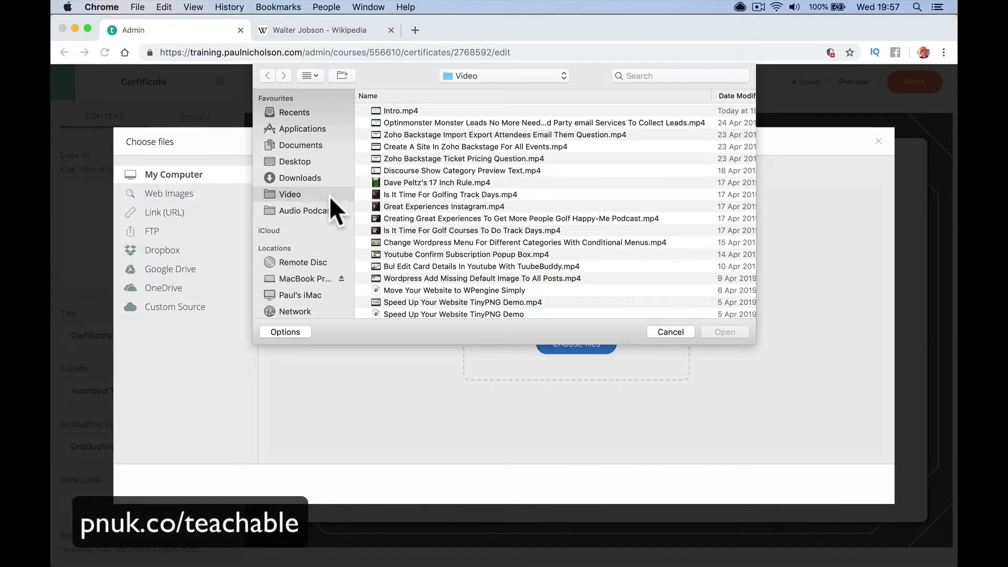
{"action": "left_click", "coordinate": [320, 180]}
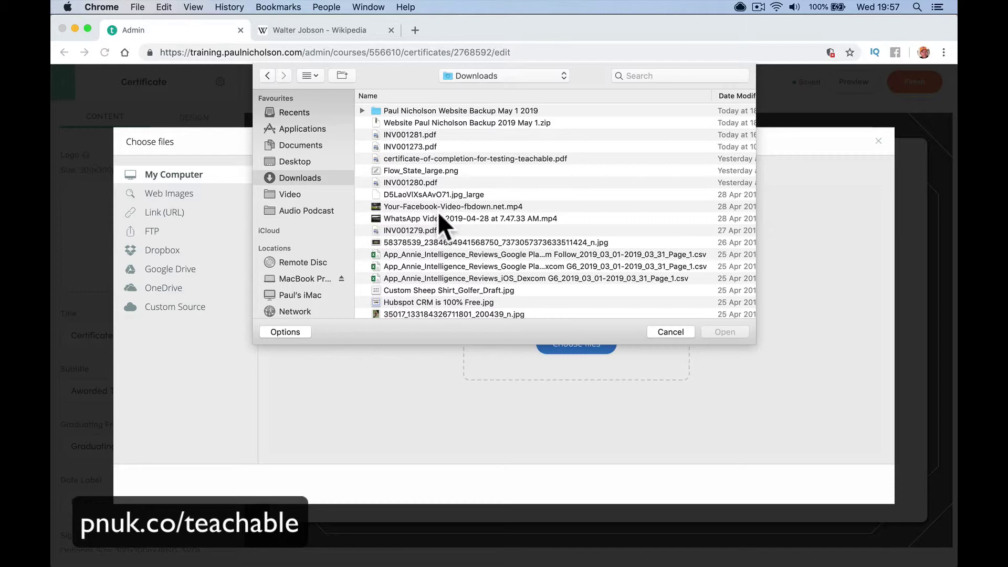
{"action": "left_click", "coordinate": [671, 332]}
{"action": "left_click", "coordinate": [458, 107]}
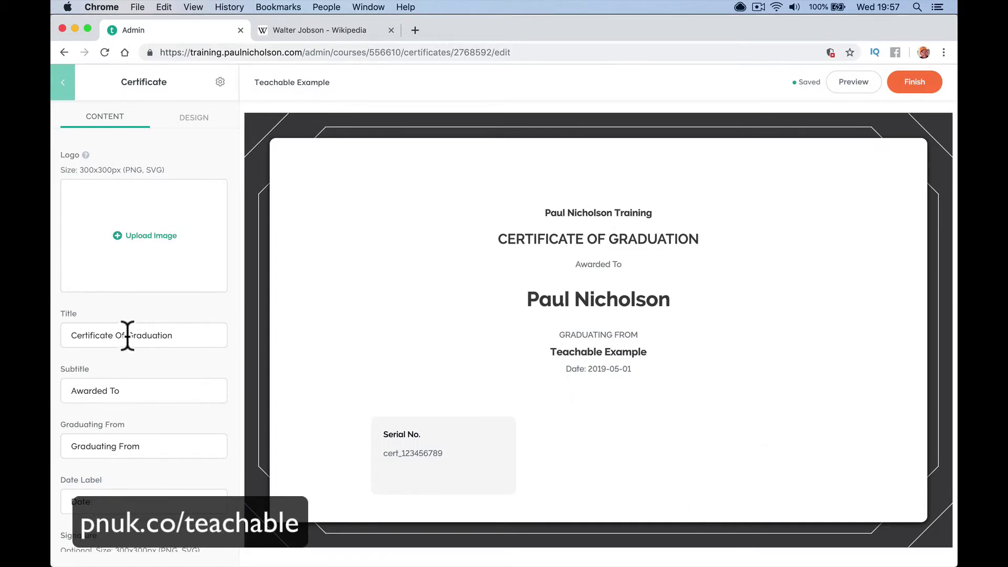
Retitle the certificate 'Certificate Of Completion' and activate it
{"action": "left_click_drag", "start_coordinate": [128, 335], "coordinate": [198, 334]}
{"action": "type", "text": "Completit"}
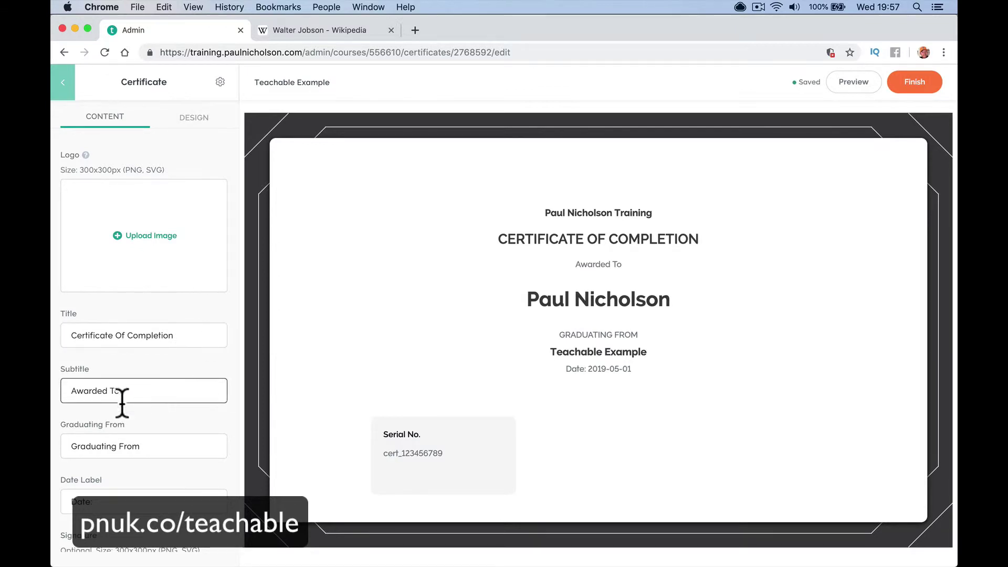
{"action": "scroll", "coordinate": [152, 488], "scroll_direction": "down", "scroll_amount": 5}
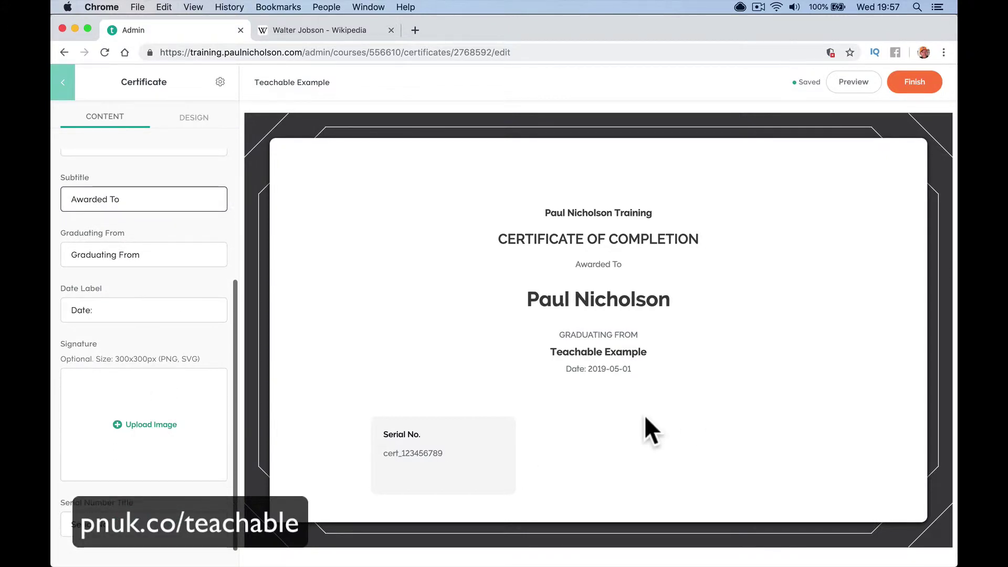
{"action": "scroll", "coordinate": [134, 444], "scroll_direction": "up", "scroll_amount": 5}
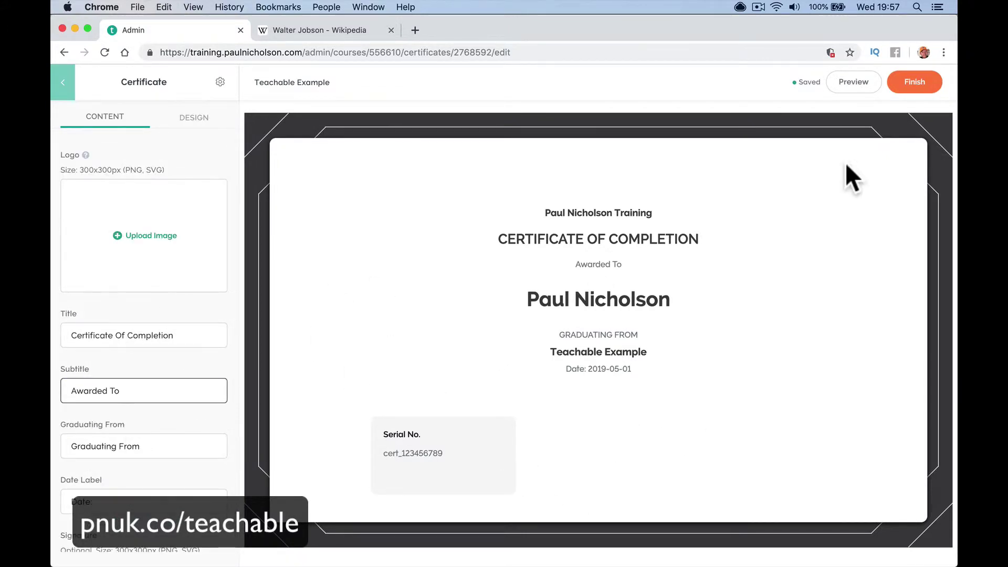
{"action": "left_click", "coordinate": [923, 89]}
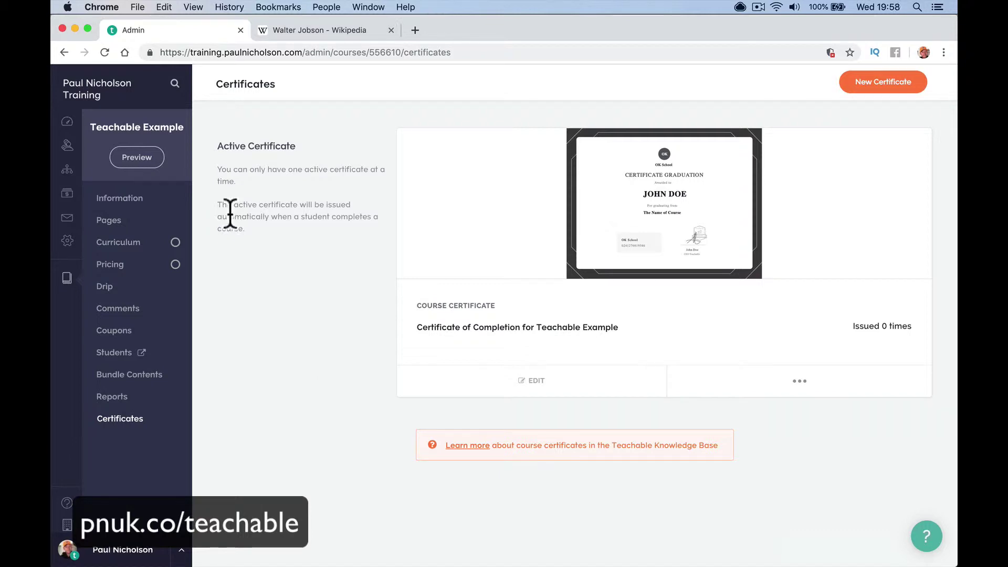
Switch to the public school site in Safari and list all courses
{"action": "left_click", "coordinate": [144, 200]}
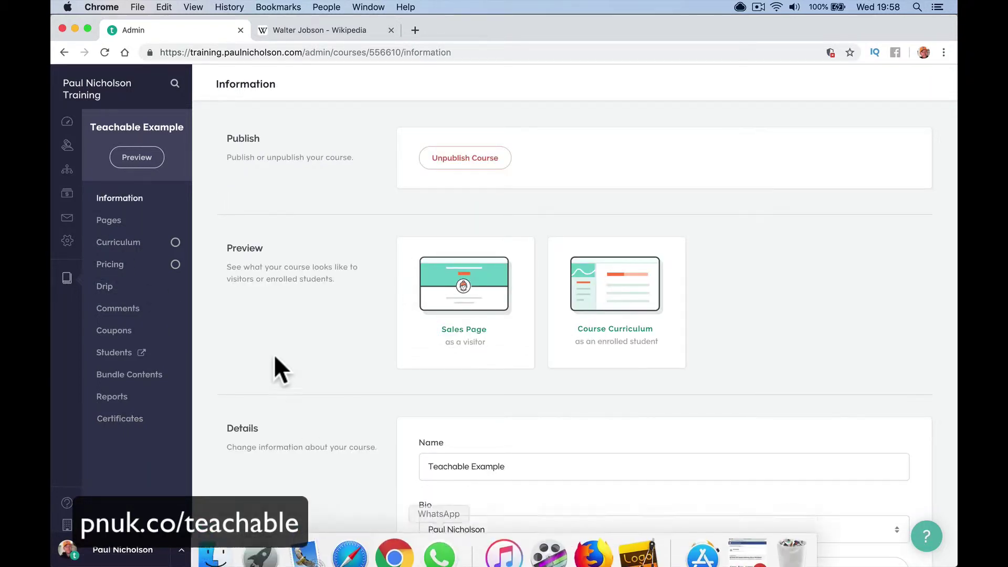
{"action": "mouse_move", "coordinate": [393, 559]}
{"action": "left_click", "coordinate": [356, 557]}
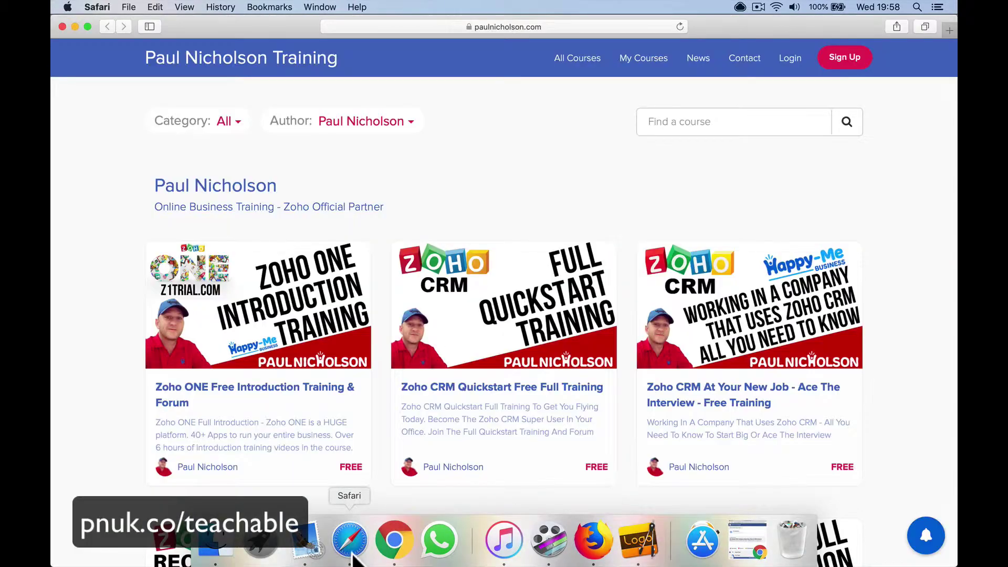
{"action": "left_click", "coordinate": [587, 57]}
{"action": "scroll", "coordinate": [588, 182], "scroll_direction": "down", "scroll_amount": 20}
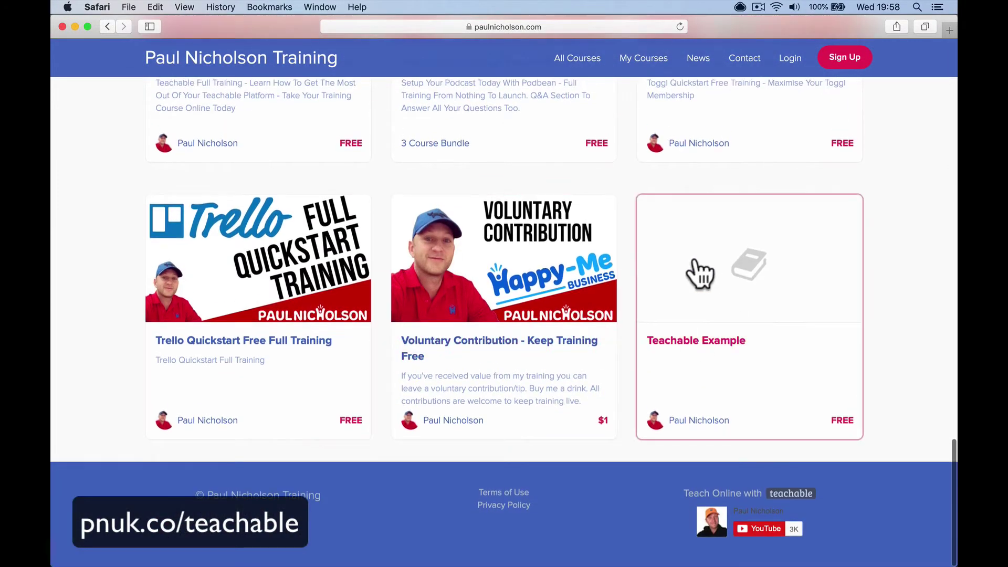
Open the Teachable Example course page and choose to enroll for free
{"action": "left_click", "coordinate": [724, 297]}
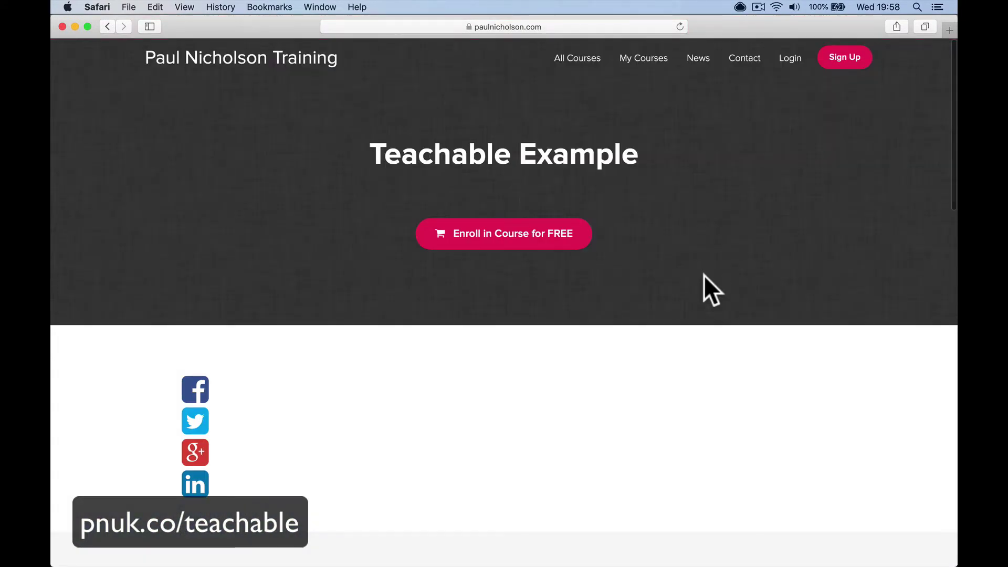
{"action": "scroll", "coordinate": [487, 326], "scroll_direction": "down", "scroll_amount": 10}
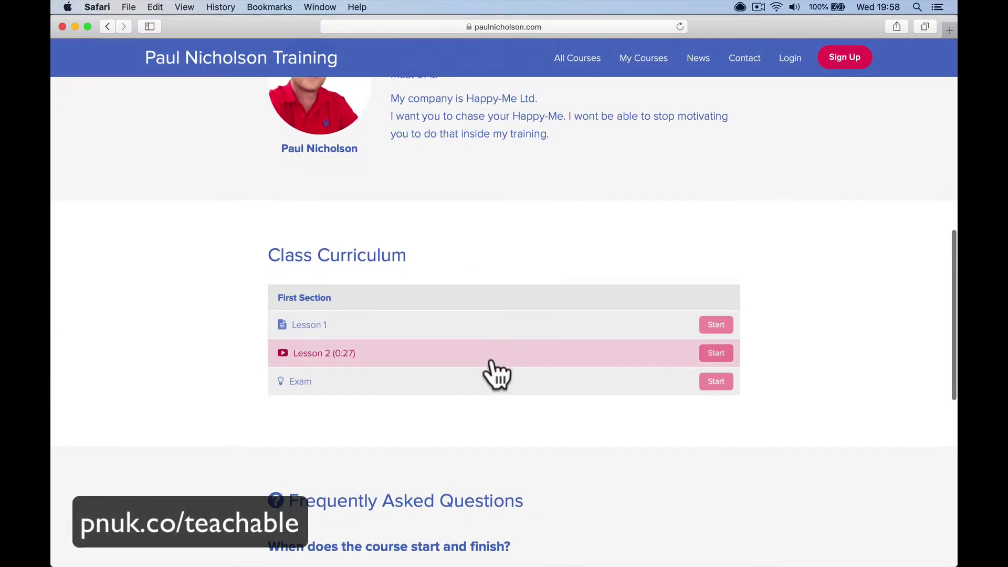
{"action": "scroll", "coordinate": [513, 414], "scroll_direction": "up", "scroll_amount": 10}
{"action": "left_click", "coordinate": [554, 241]}
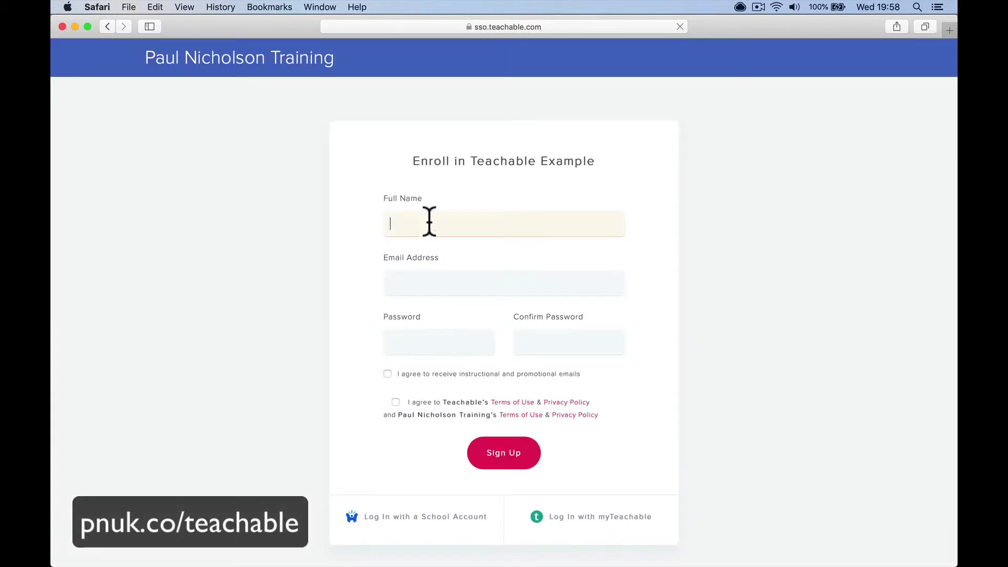
Enter the test student's name, e-mail and password, accept the terms, and sign up
{"action": "type", "text": "Paul Test"}
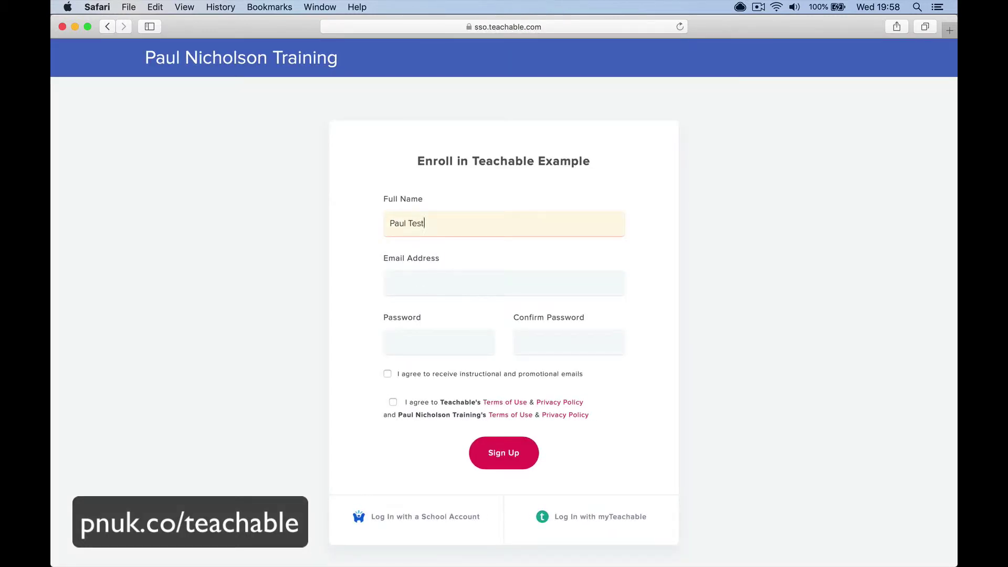
{"action": "left_click", "coordinate": [504, 283]}
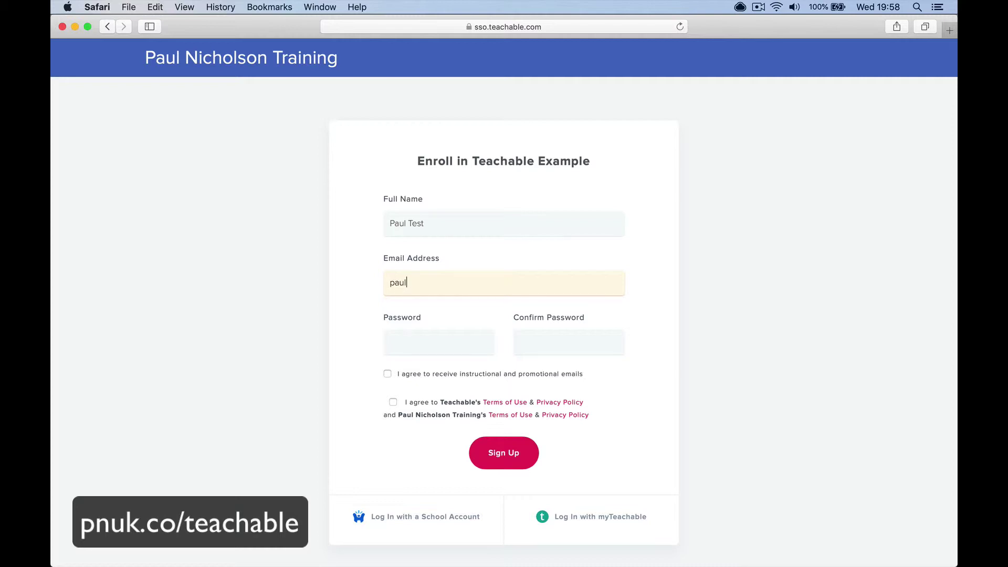
{"action": "key", "text": "Tab"}
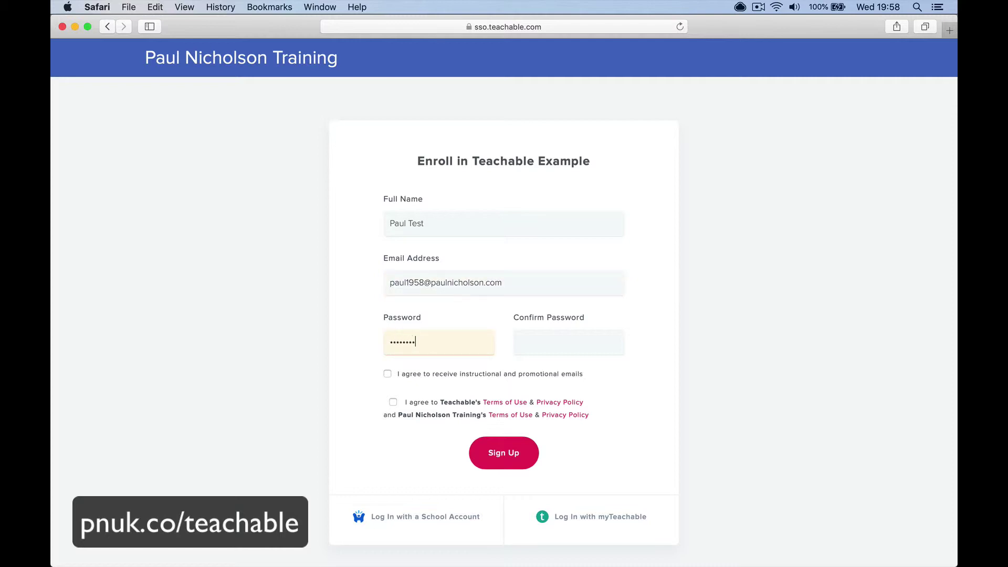
{"action": "key", "text": "Tab"}
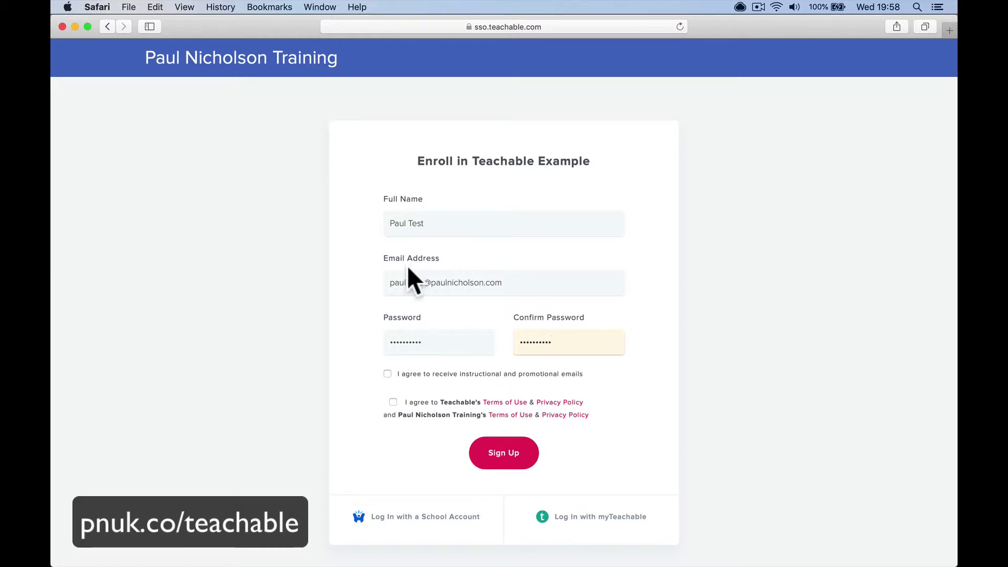
{"action": "left_click", "coordinate": [413, 402]}
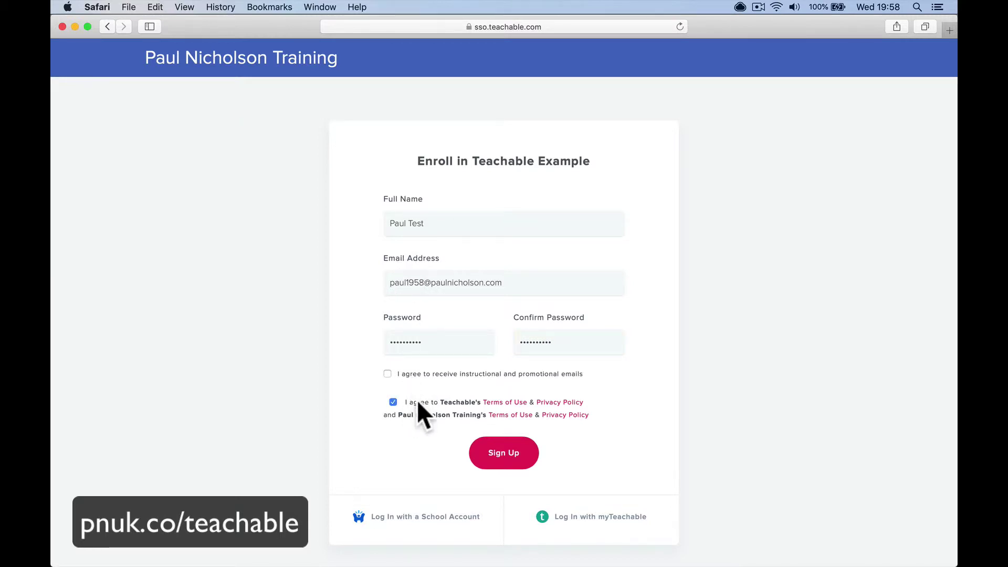
{"action": "left_click", "coordinate": [480, 444]}
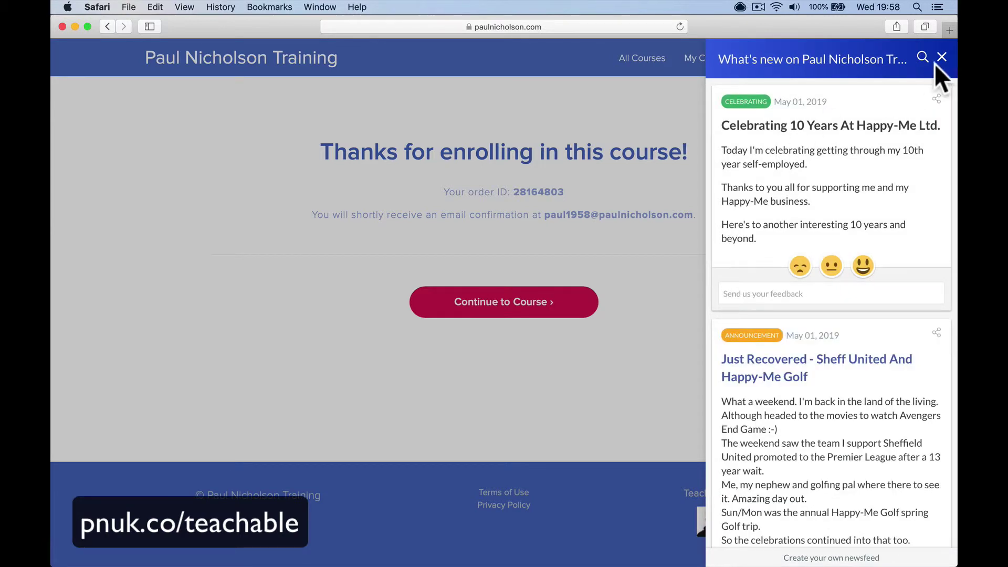
Enter the course as the student and mark Lesson 1 complete, reaching 33% progress
{"action": "left_click", "coordinate": [933, 62]}
{"action": "left_click", "coordinate": [541, 310]}
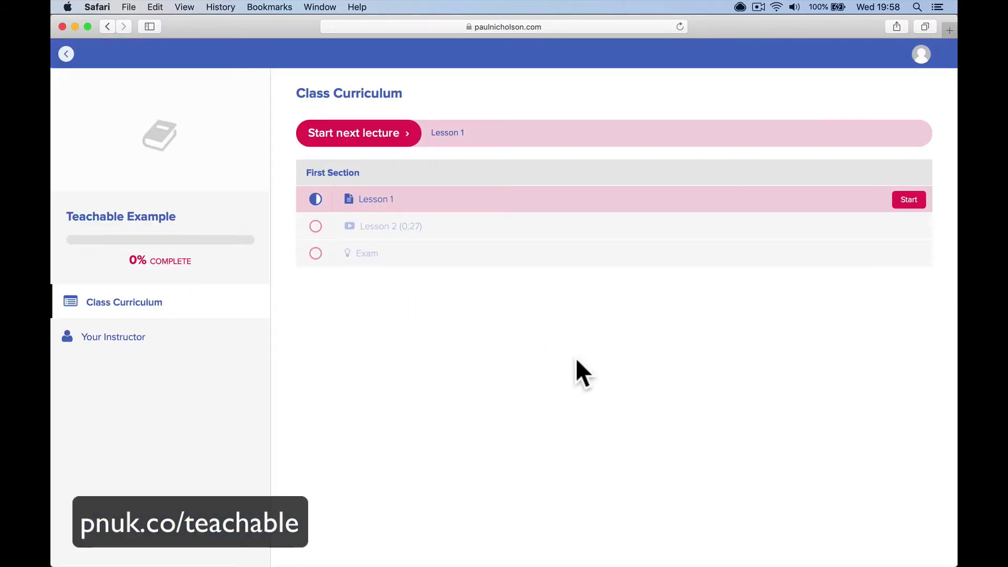
{"action": "left_click", "coordinate": [580, 202]}
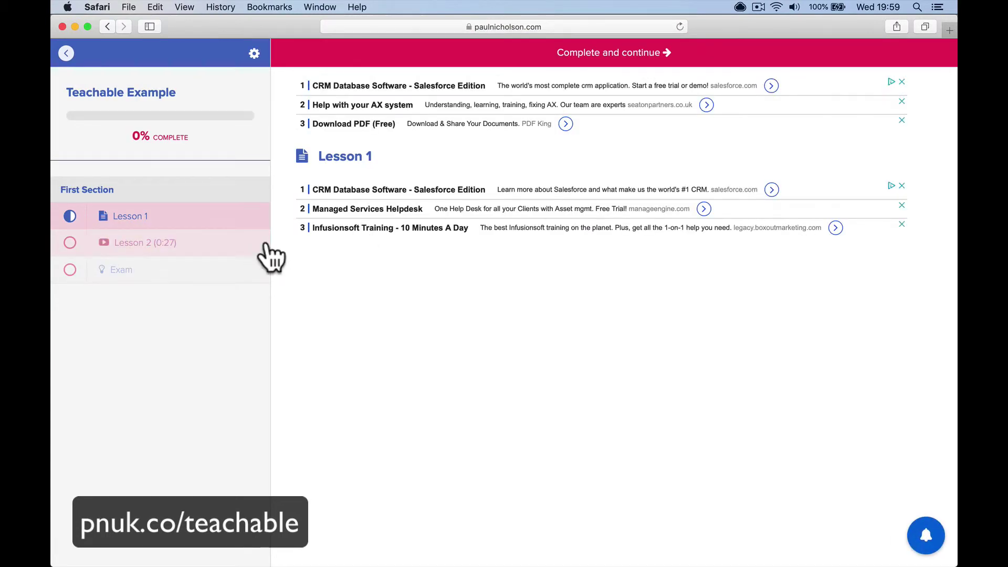
{"action": "left_click", "coordinate": [256, 247]}
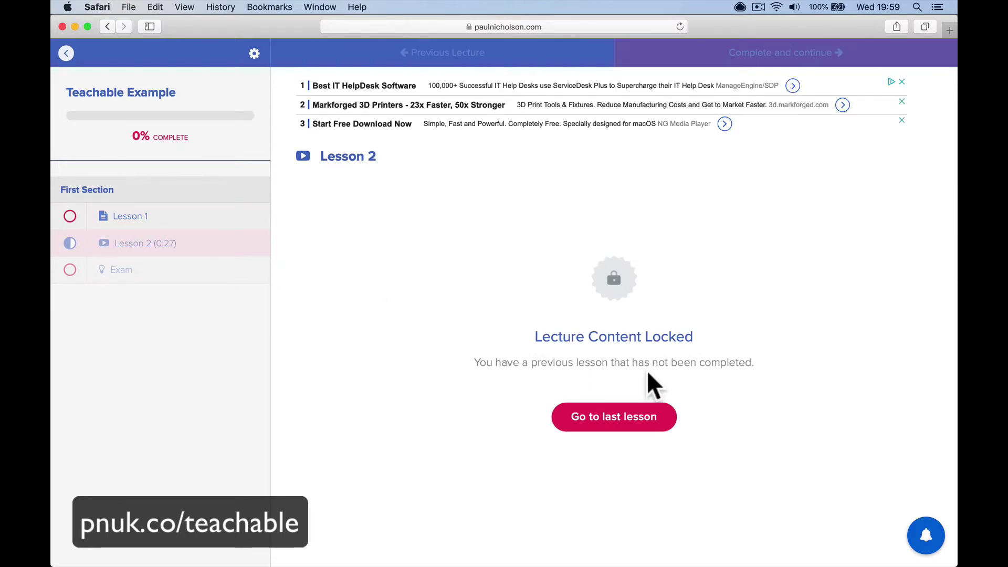
{"action": "left_click", "coordinate": [619, 418]}
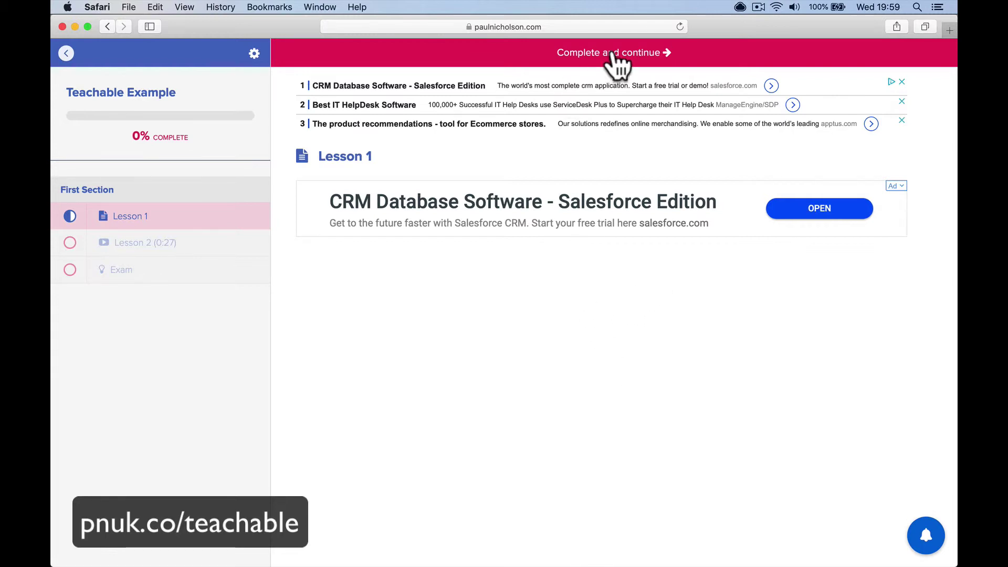
{"action": "left_click", "coordinate": [212, 239]}
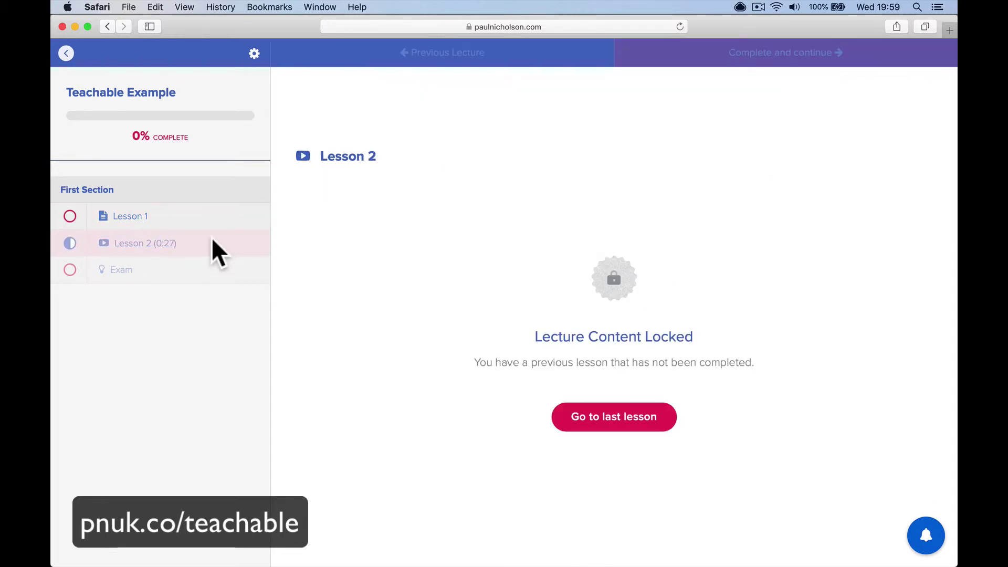
{"action": "left_click", "coordinate": [188, 220]}
{"action": "left_click", "coordinate": [583, 52]}
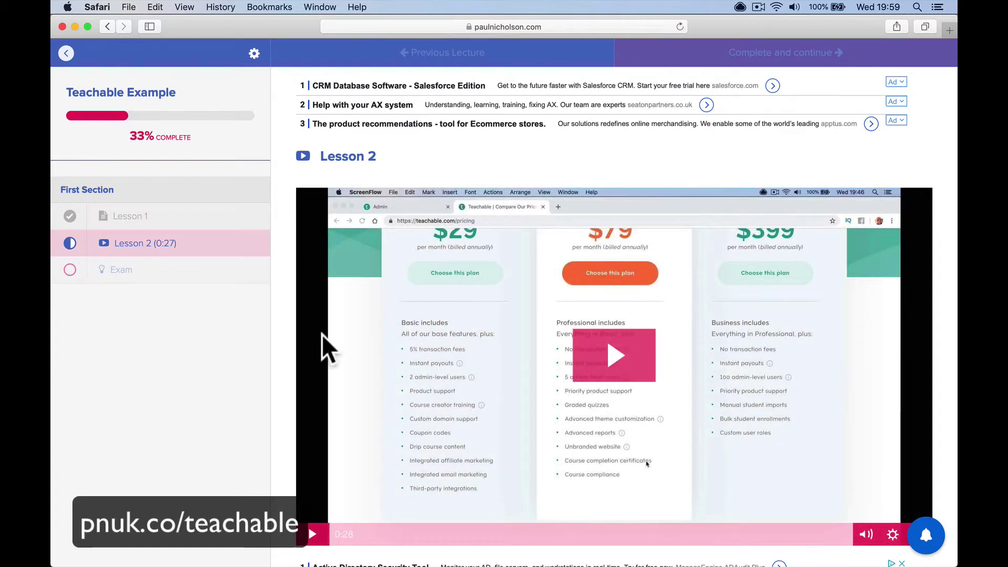
Play Lesson 2's video muted to the end and mark it complete, reaching 67%
{"action": "left_click", "coordinate": [179, 279]}
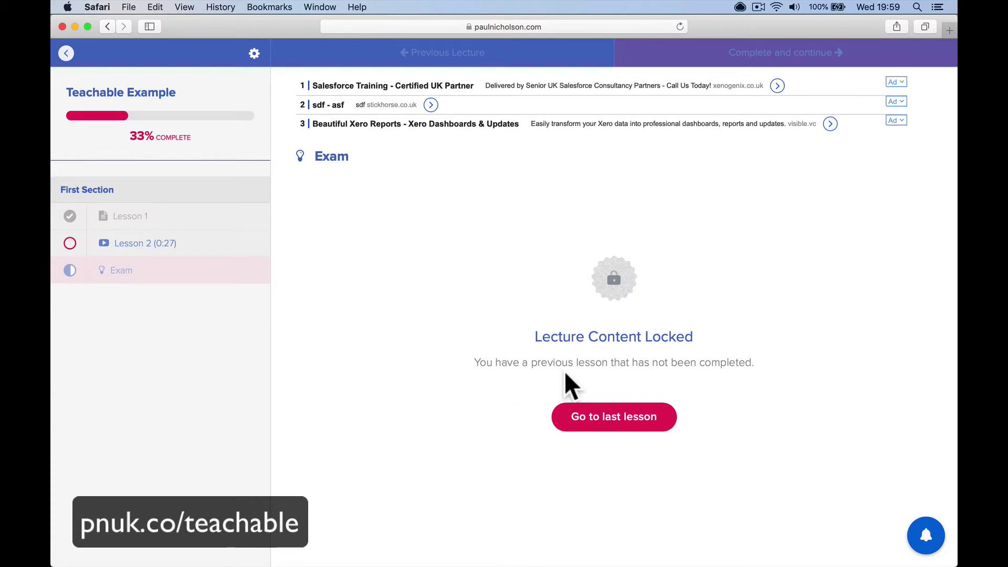
{"action": "left_click", "coordinate": [193, 247]}
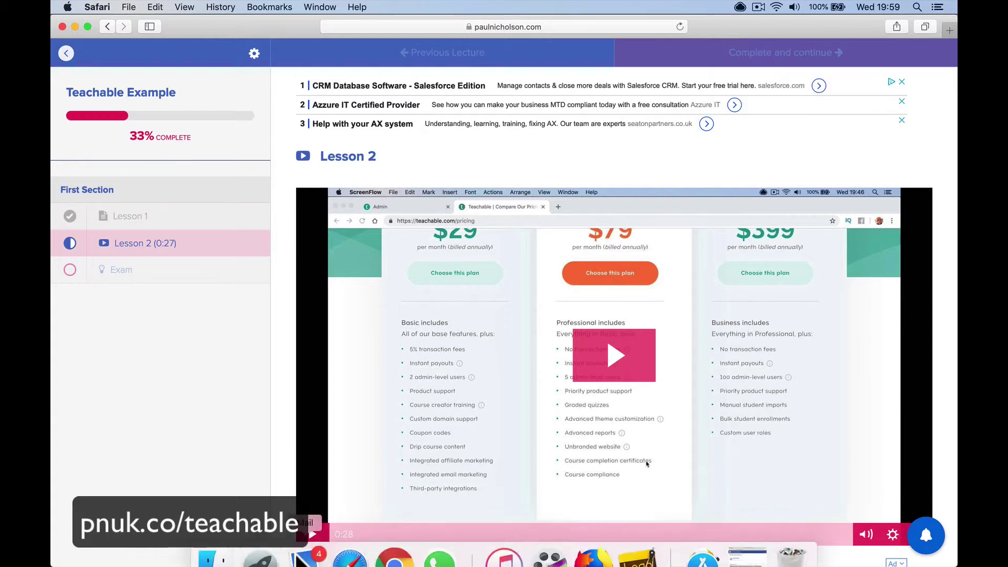
{"action": "left_click", "coordinate": [469, 499]}
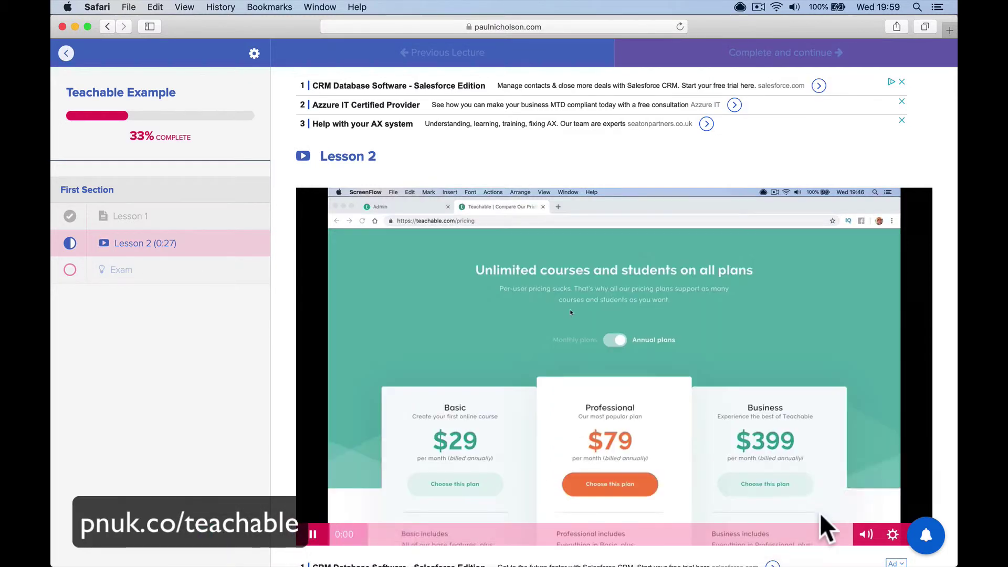
{"action": "left_click", "coordinate": [866, 534]}
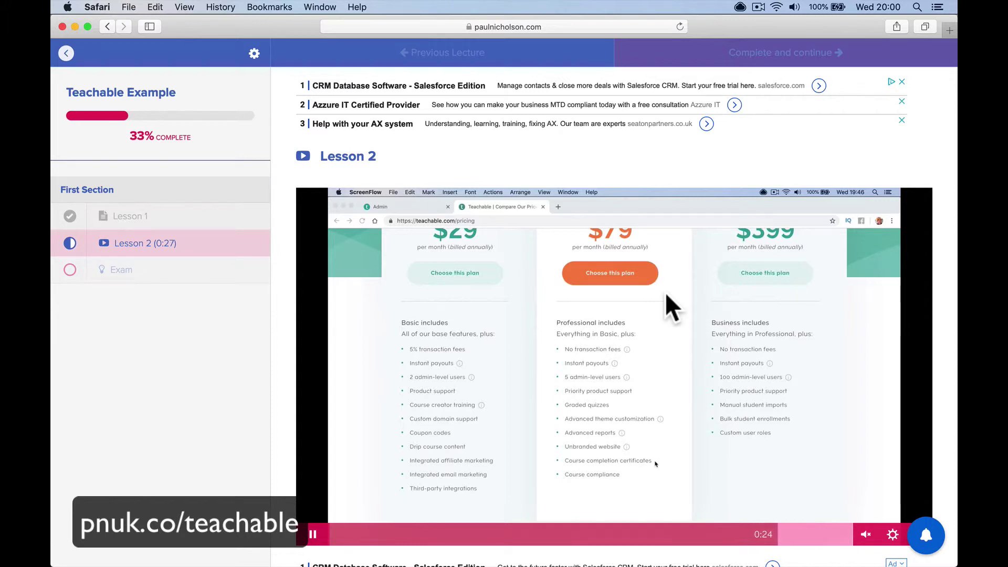
{"action": "mouse_move", "coordinate": [777, 65]}
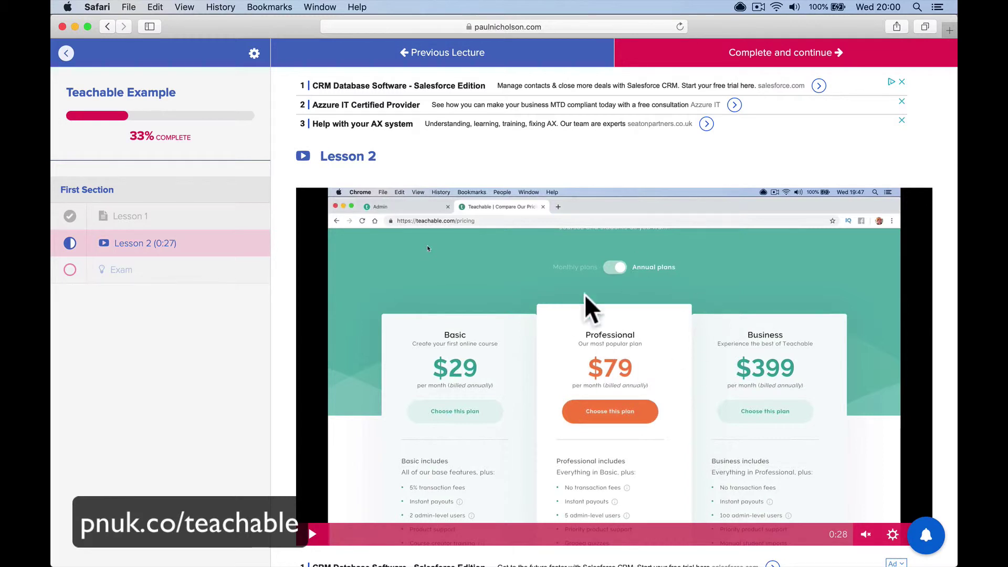
{"action": "left_click", "coordinate": [749, 57]}
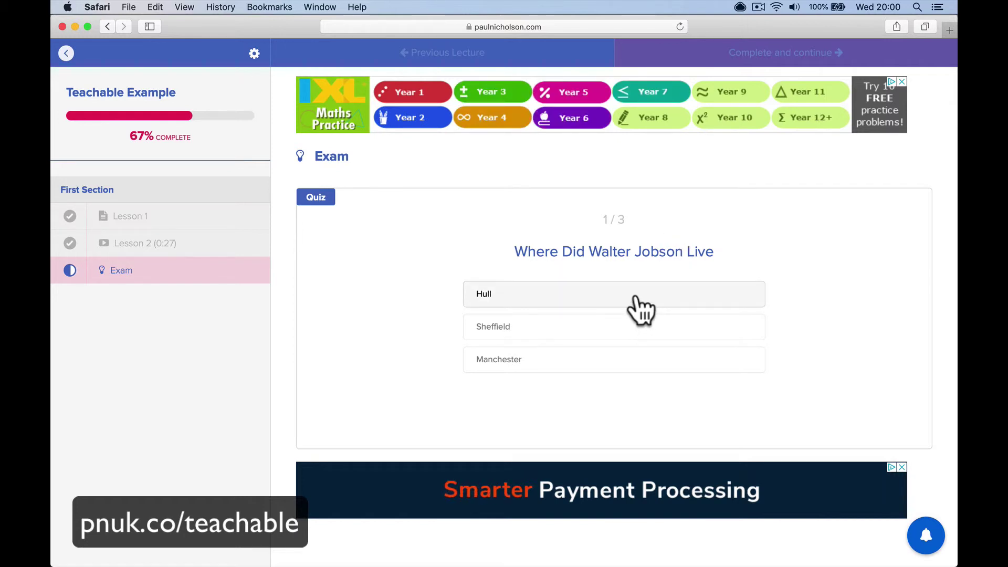
Answer the three Exam questions with Manchester, Mary and Plumber, scoring 0 / 3
{"action": "left_click", "coordinate": [628, 362]}
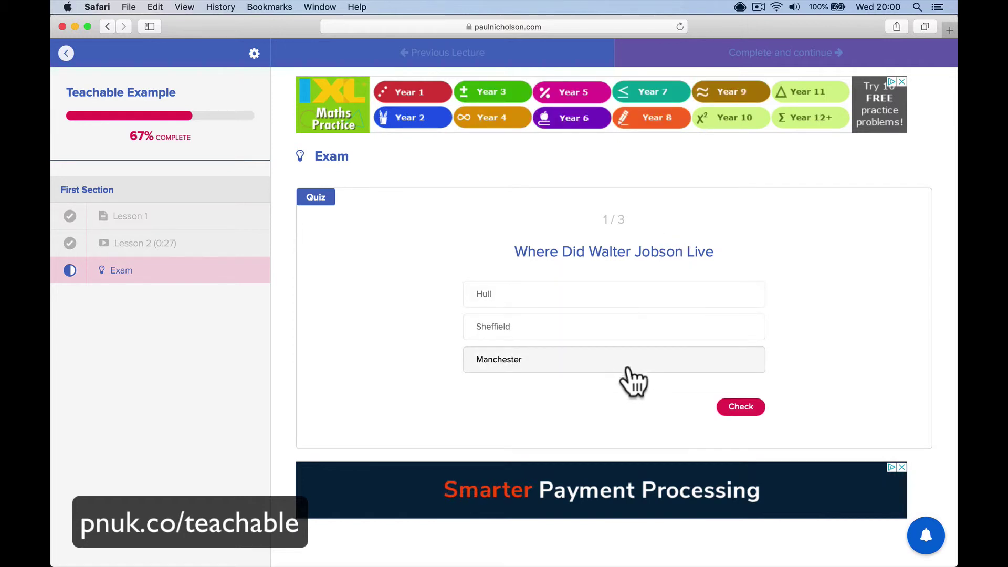
{"action": "left_click", "coordinate": [735, 407]}
{"action": "left_click", "coordinate": [708, 408]}
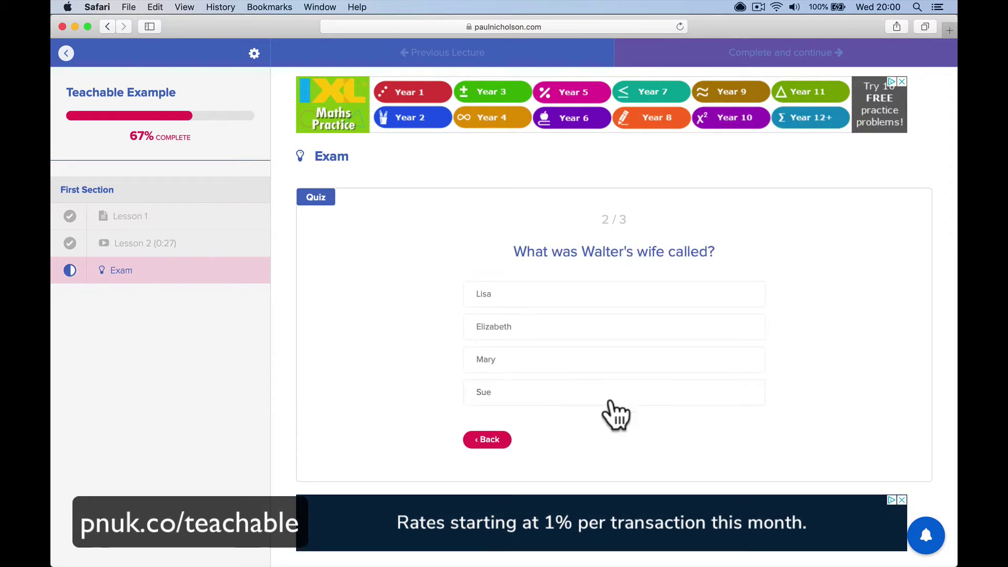
{"action": "left_click", "coordinate": [604, 336]}
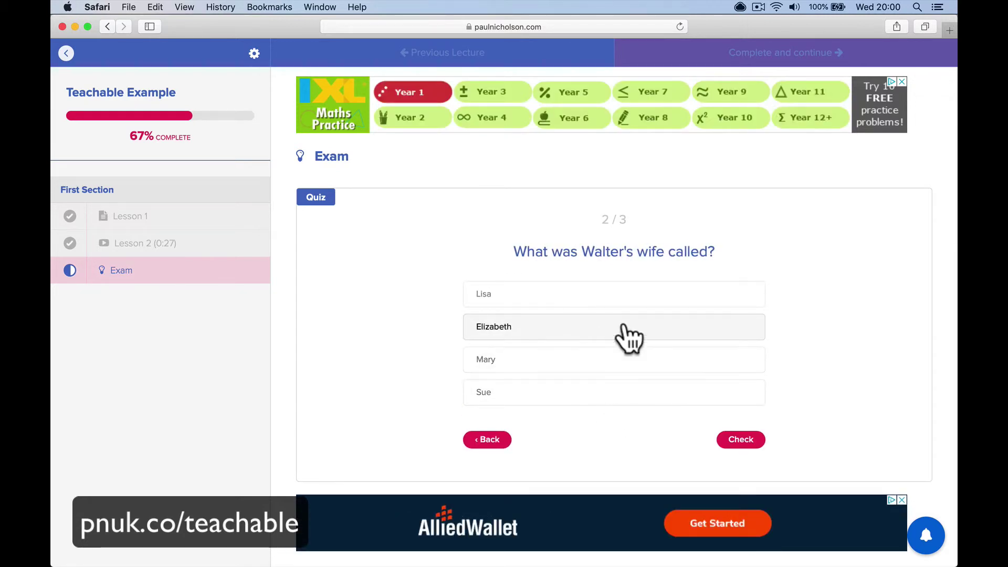
{"action": "left_click", "coordinate": [625, 363]}
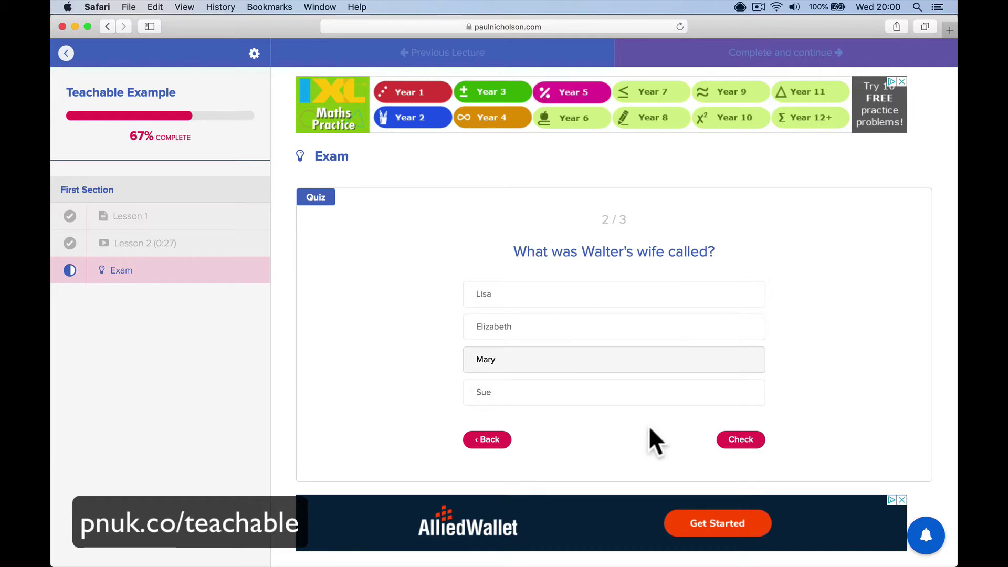
{"action": "left_click", "coordinate": [732, 435]}
{"action": "left_click", "coordinate": [734, 438]}
{"action": "left_click", "coordinate": [625, 336]}
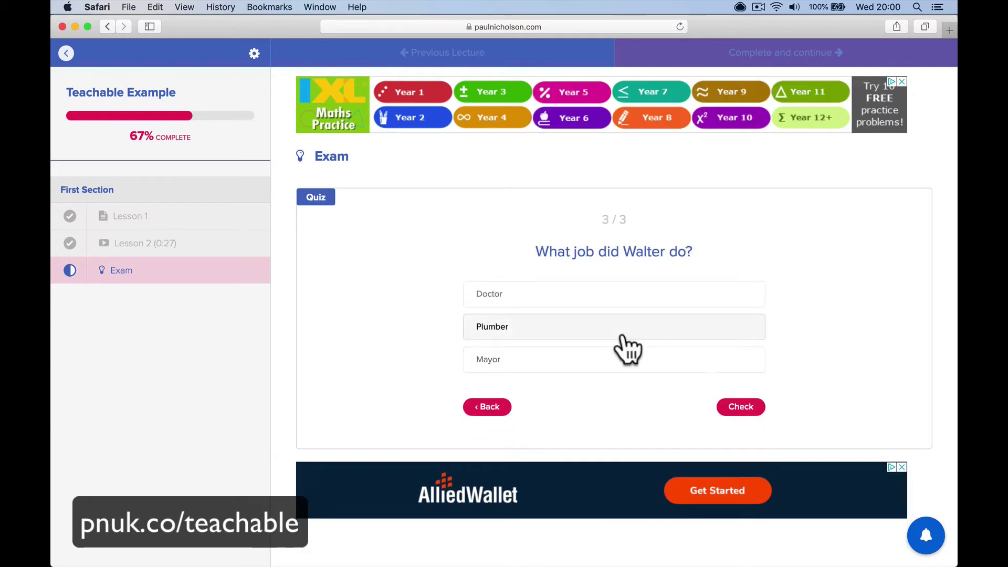
{"action": "left_click", "coordinate": [749, 414]}
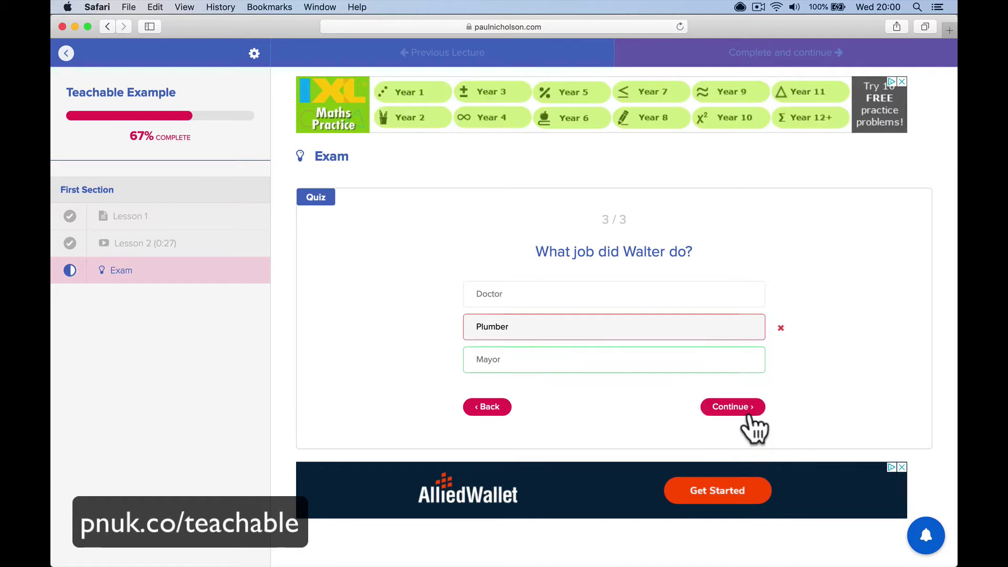
{"action": "left_click", "coordinate": [750, 418]}
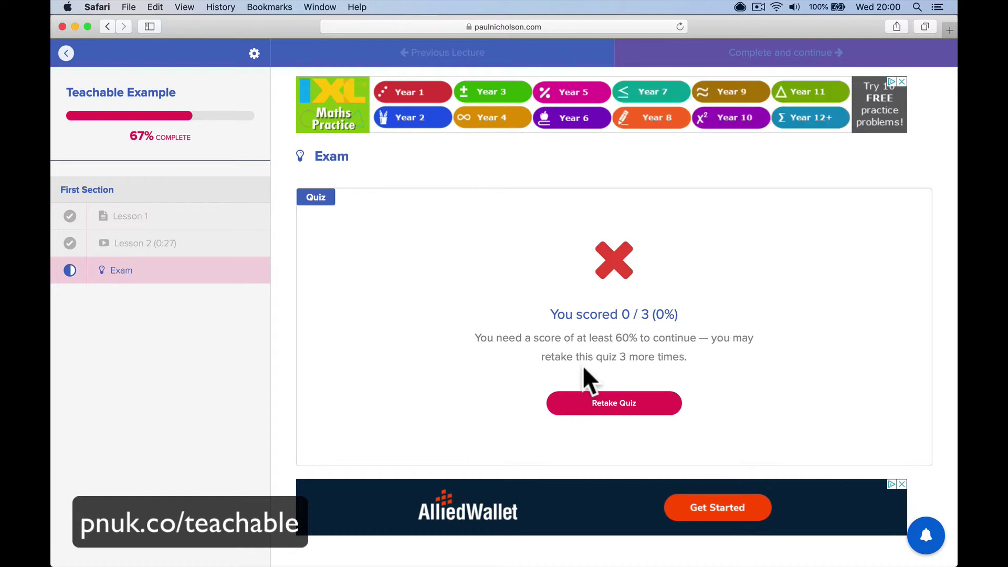
Retake the Exam answering Hull, Elizabeth and Mayor for 3 / 3, then complete the course
{"action": "left_click", "coordinate": [611, 403]}
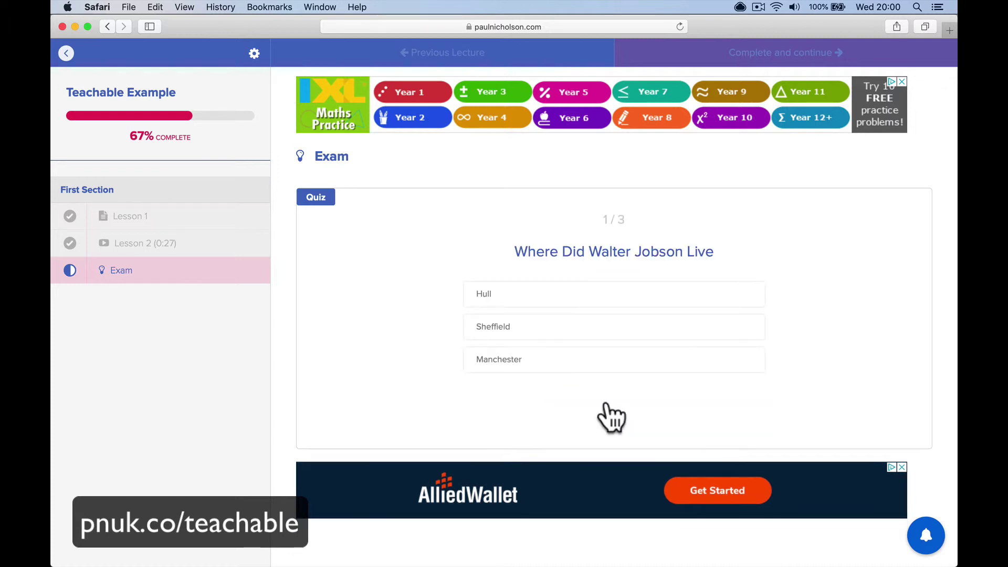
{"action": "left_click", "coordinate": [618, 302]}
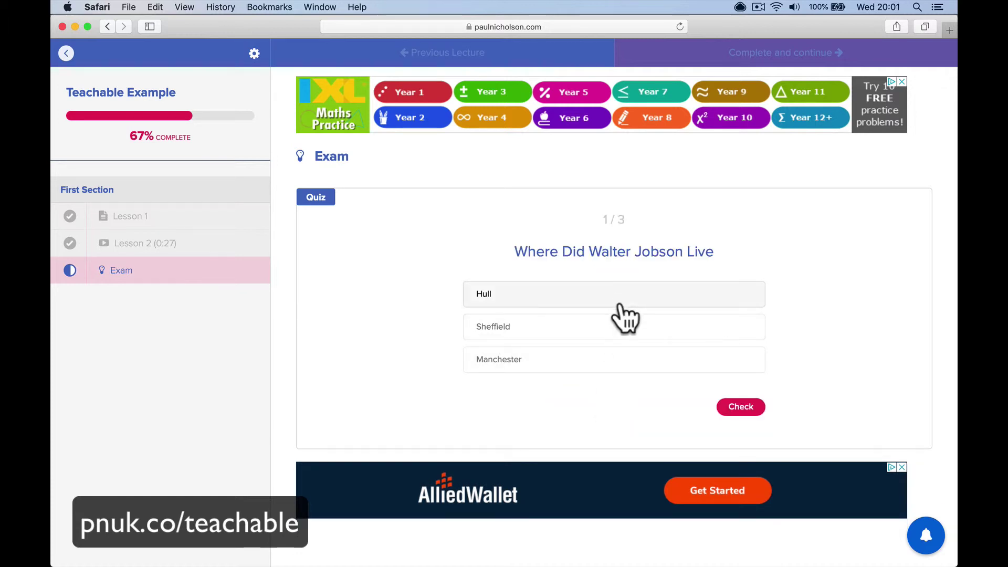
{"action": "left_click", "coordinate": [730, 408]}
{"action": "left_click", "coordinate": [731, 408]}
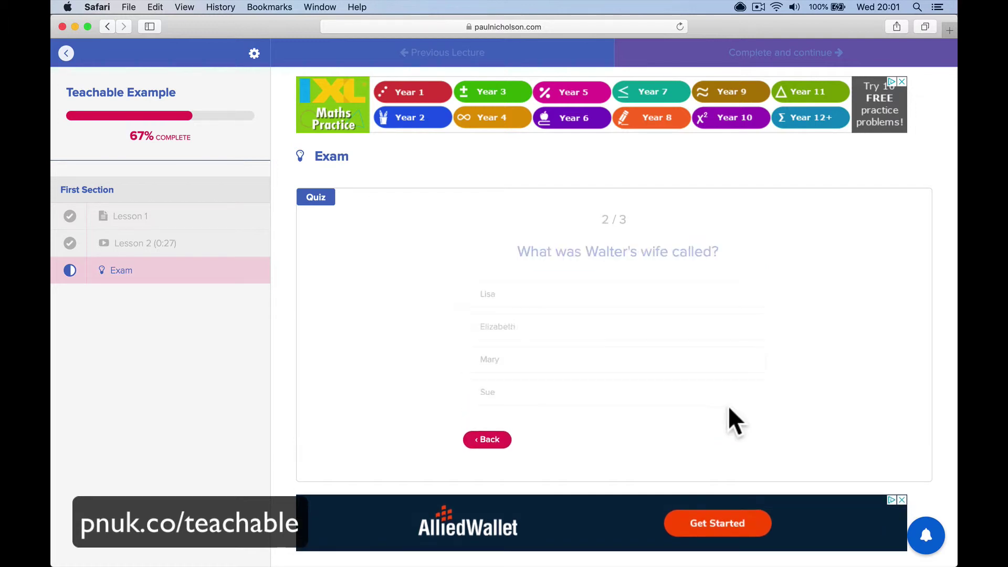
{"action": "left_click", "coordinate": [676, 340]}
{"action": "left_click", "coordinate": [742, 440]}
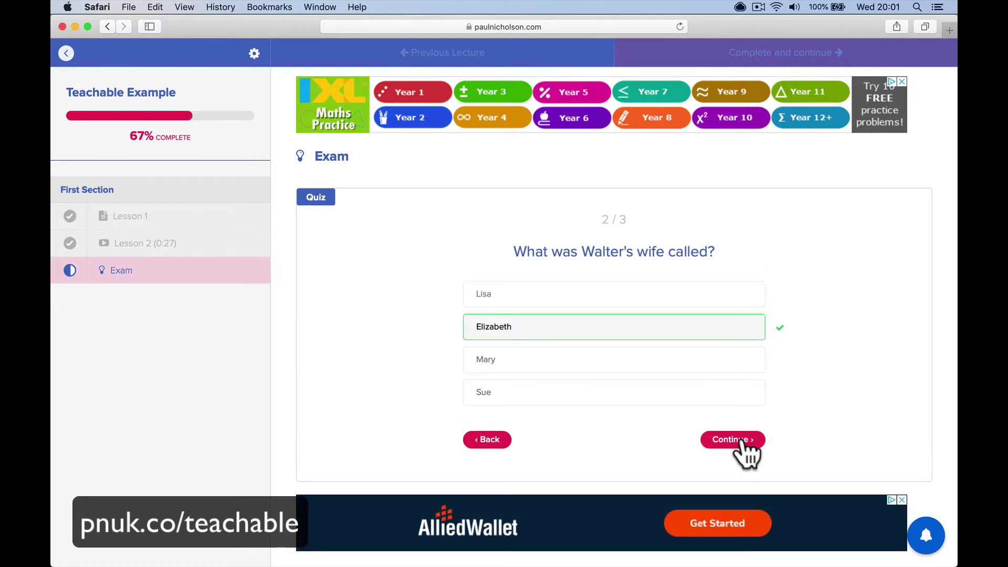
{"action": "left_click", "coordinate": [742, 439]}
{"action": "left_click", "coordinate": [696, 368]}
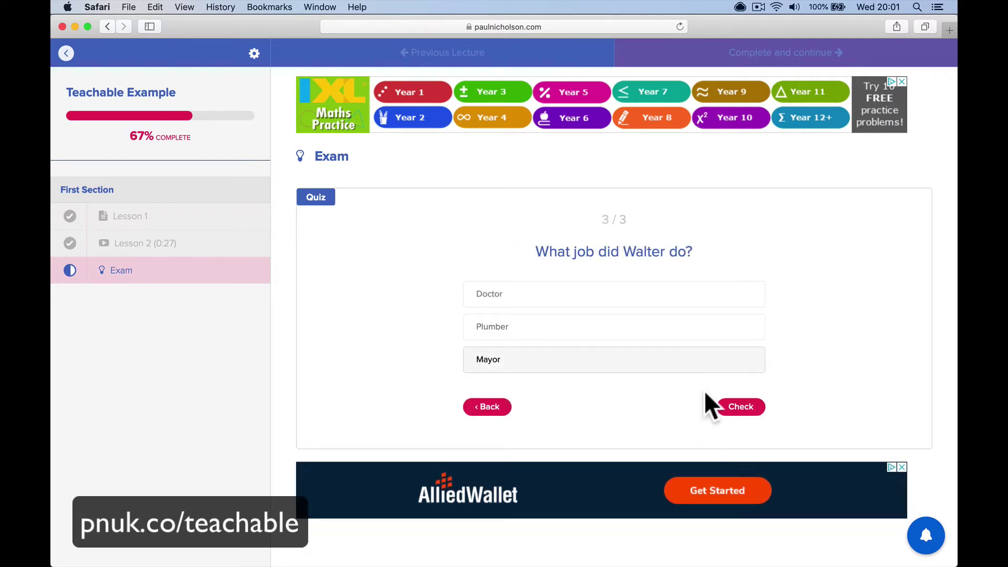
{"action": "left_click", "coordinate": [735, 409]}
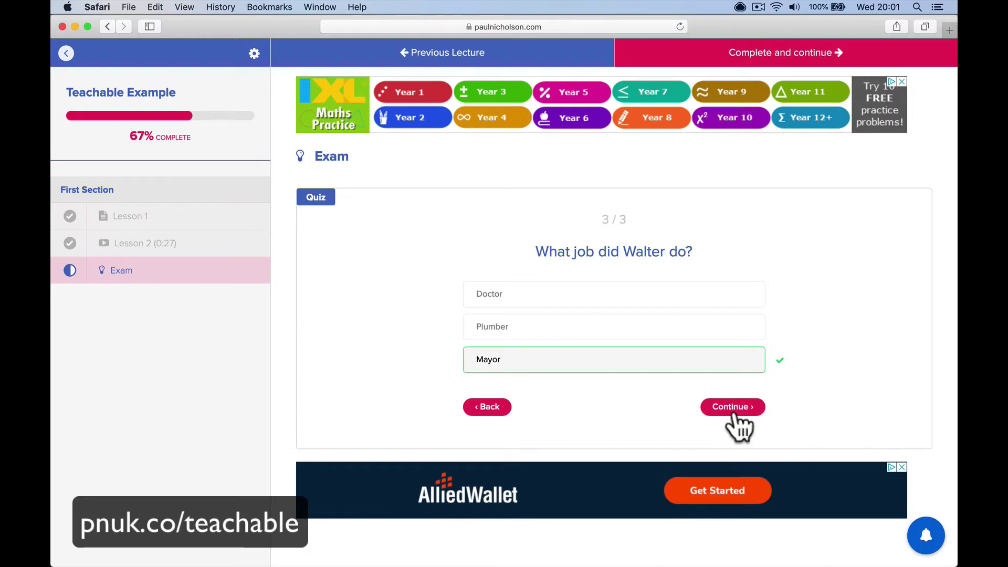
{"action": "left_click", "coordinate": [734, 413]}
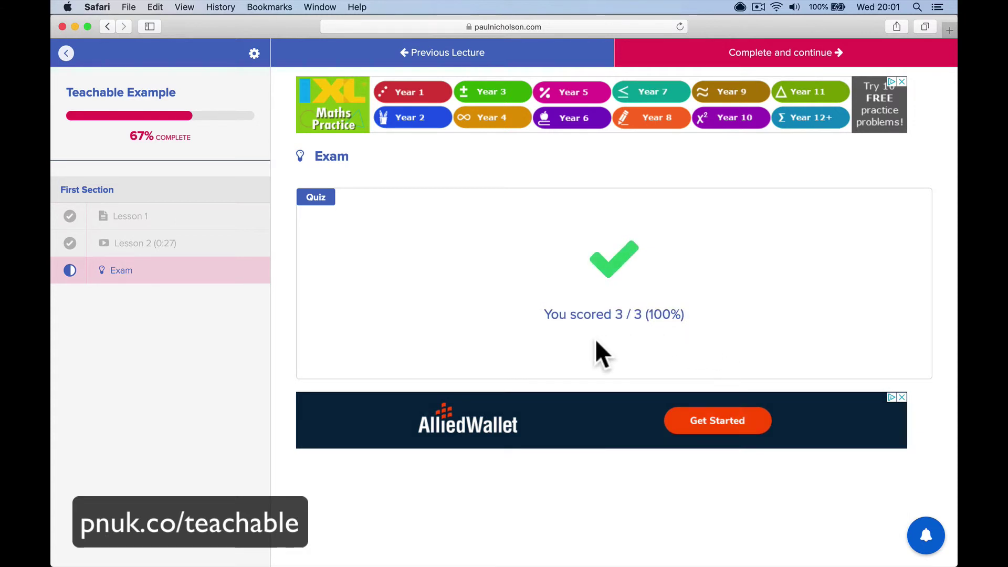
{"action": "left_click", "coordinate": [807, 49]}
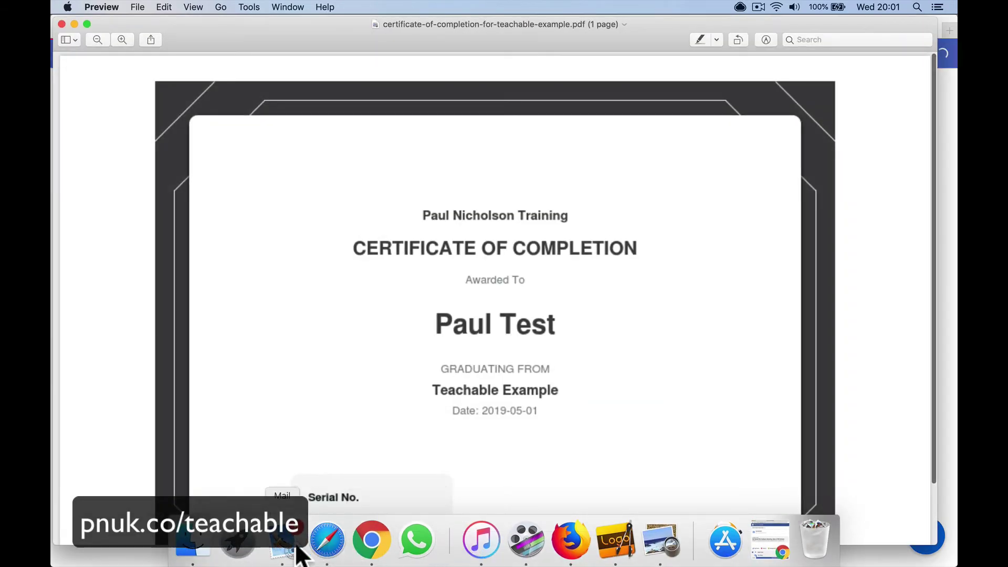
Bring the Mail inbox to the front from the Dock
{"action": "left_click", "coordinate": [297, 549]}
Look through the Teachable notification emails and open the certificate-issued email
{"action": "left_click", "coordinate": [273, 277]}
{"action": "left_click", "coordinate": [320, 247]}
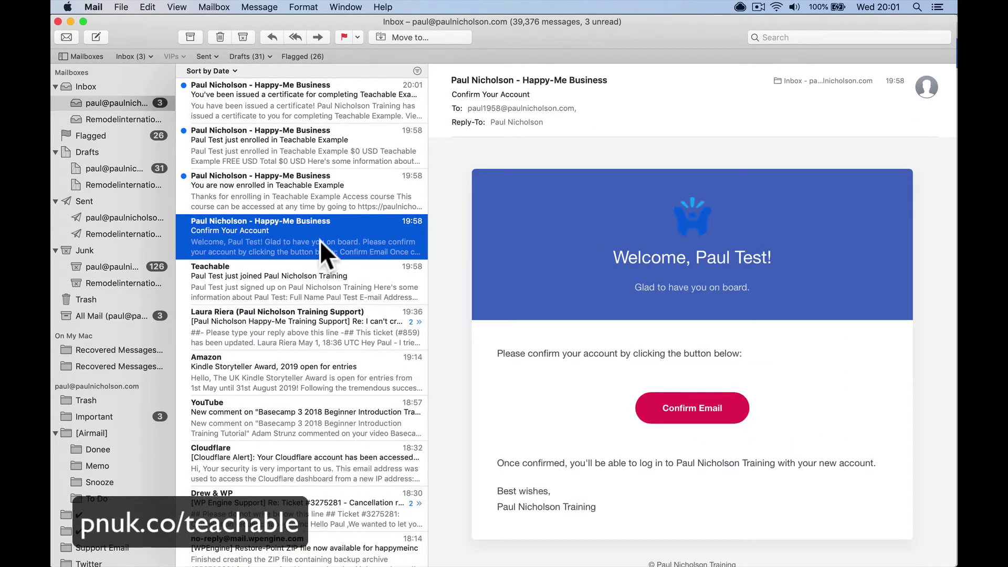
{"action": "left_click", "coordinate": [335, 196]}
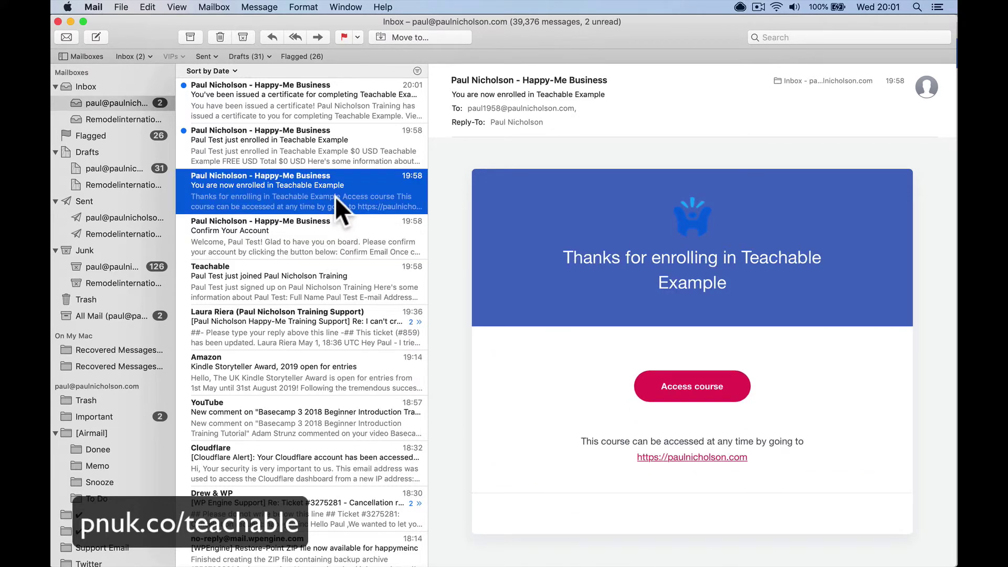
{"action": "left_click", "coordinate": [313, 153]}
{"action": "left_click", "coordinate": [311, 103]}
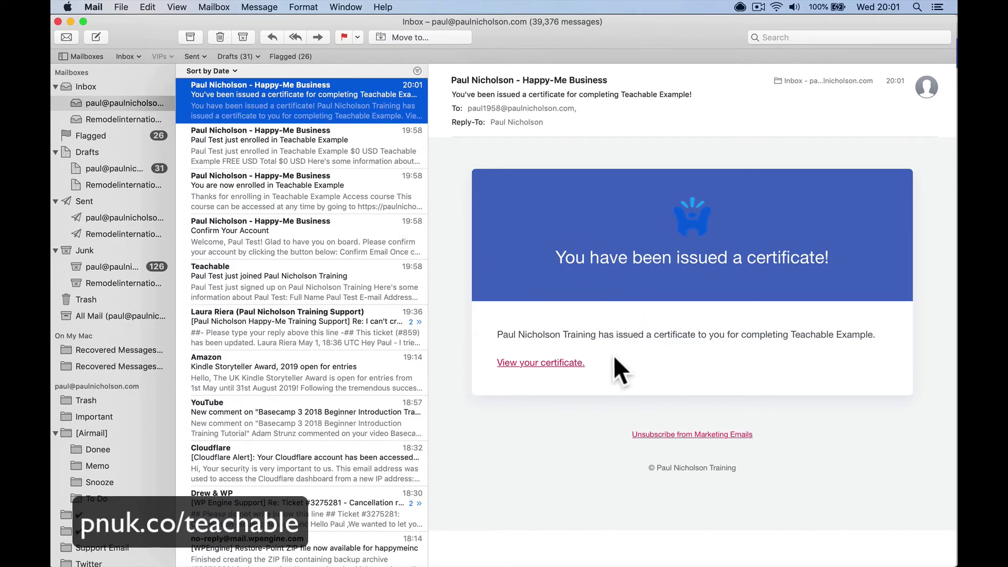
Copy the certificate link's address after its Chrome page fails to load, then go to Safari
{"action": "left_click", "coordinate": [557, 362]}
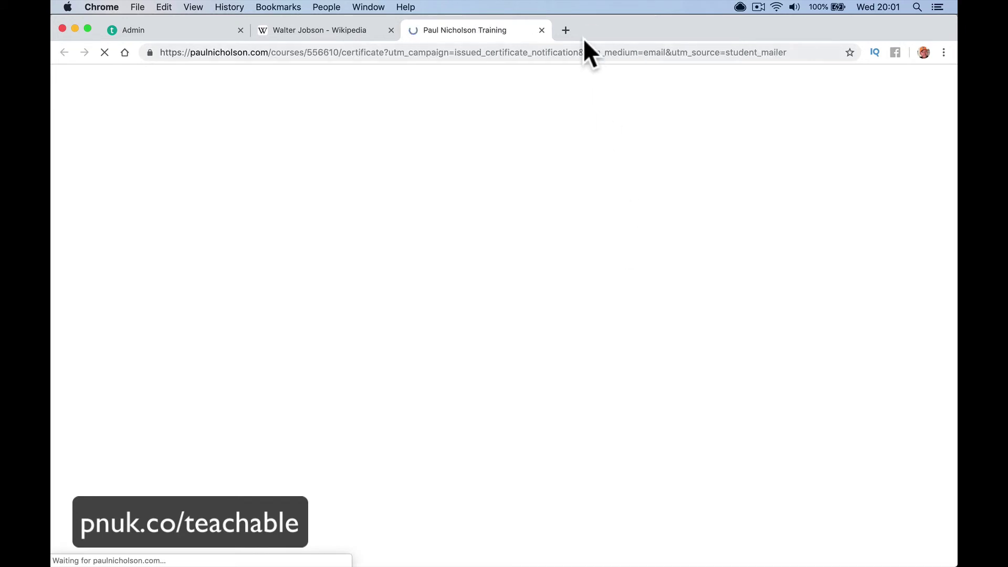
{"action": "left_click", "coordinate": [542, 30]}
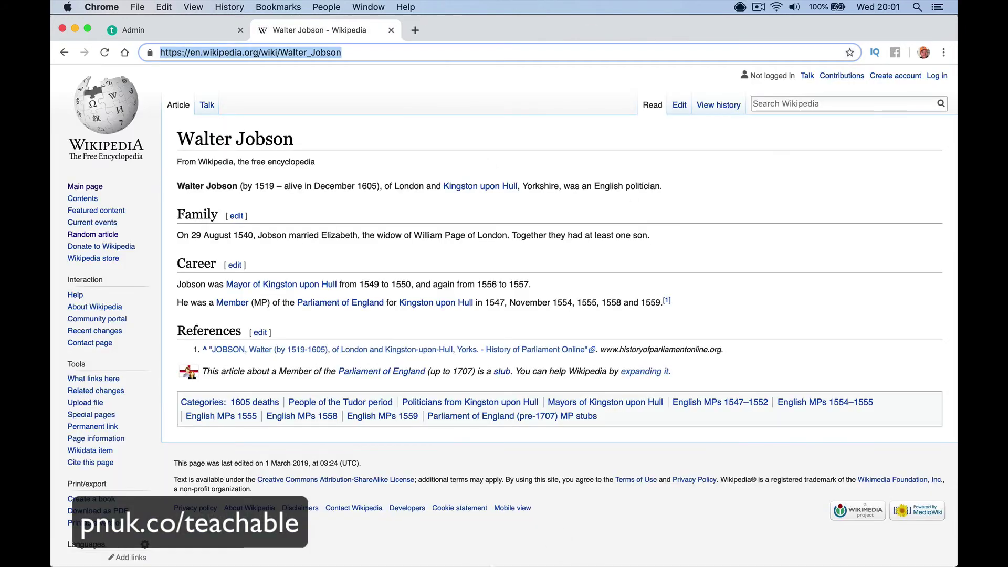
{"action": "left_click", "coordinate": [282, 549]}
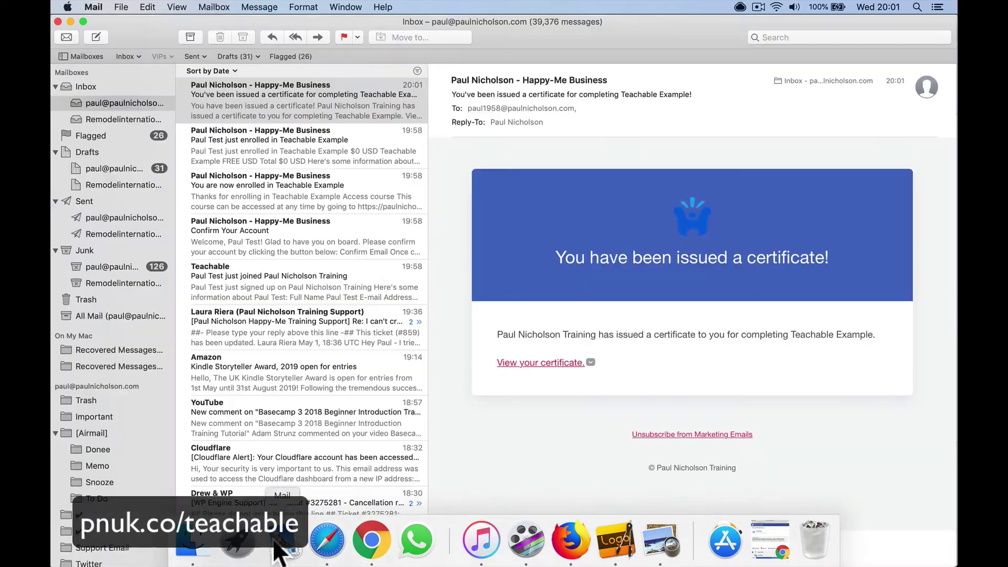
{"action": "right_click", "coordinate": [552, 361]}
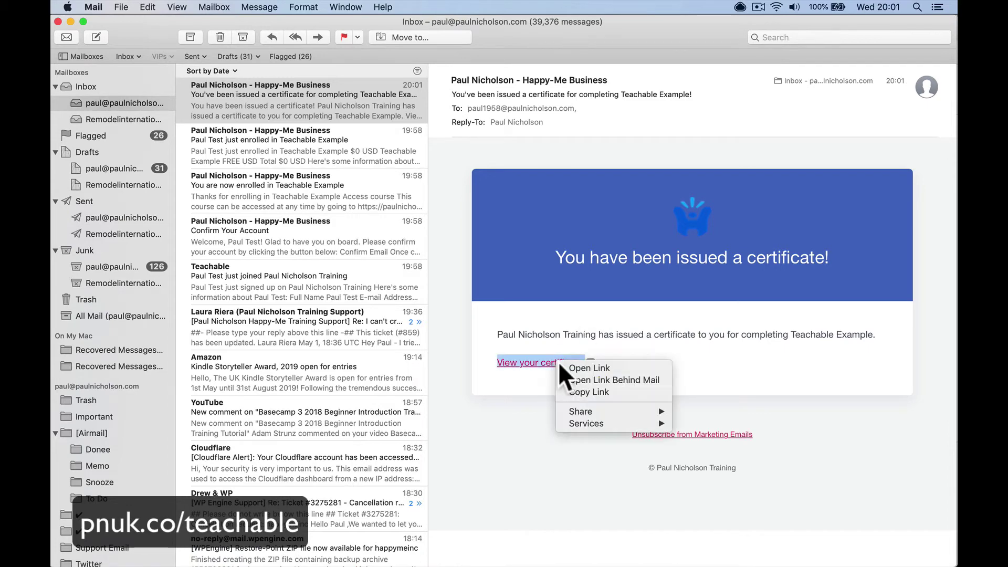
{"action": "left_click", "coordinate": [575, 393]}
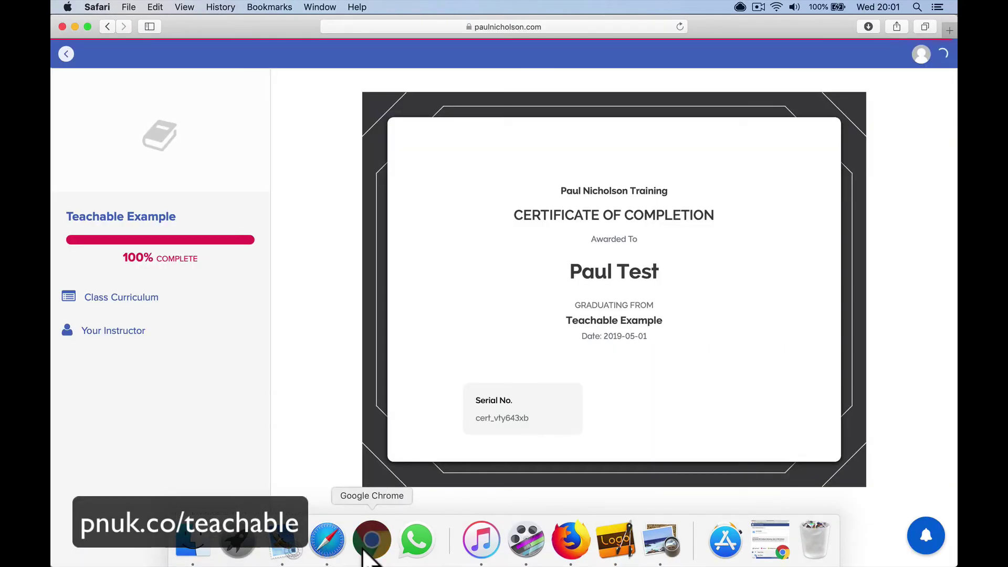
{"action": "left_click", "coordinate": [349, 549]}
Paste the copied certificate link into Safari's address bar and load it
{"action": "left_click", "coordinate": [328, 543]}
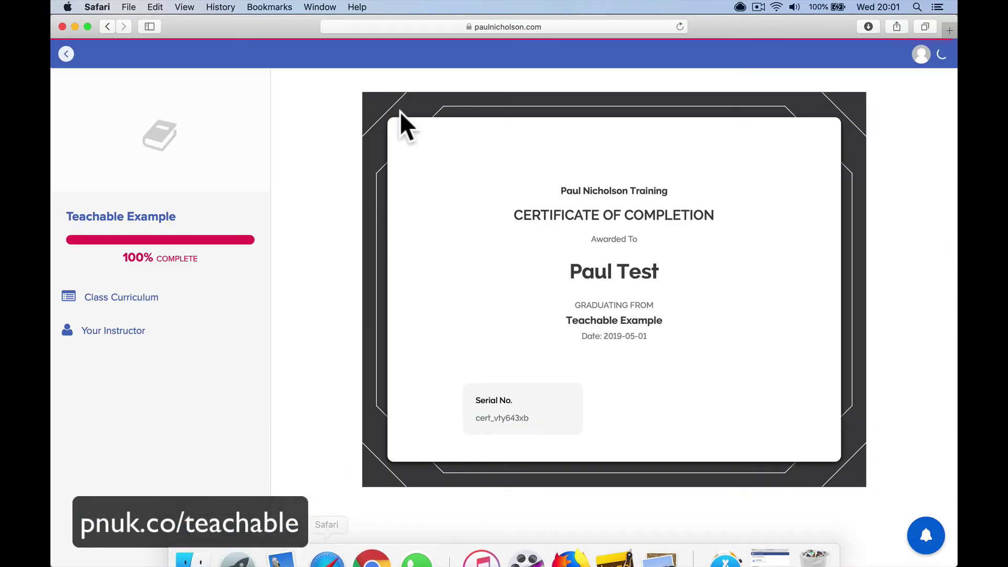
{"action": "left_click", "coordinate": [512, 27]}
{"action": "key", "text": "super+v"}
{"action": "key", "text": "Return"}
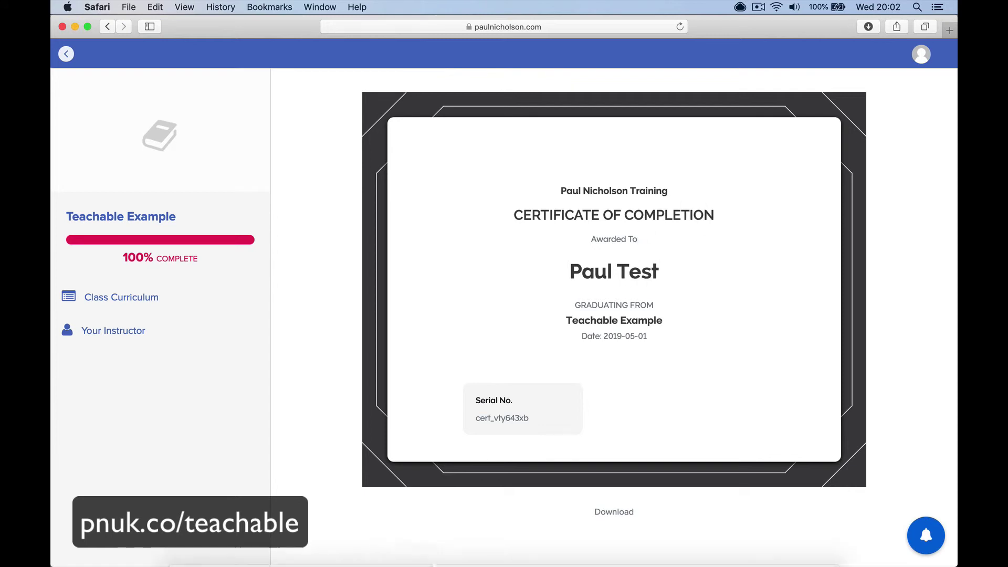
In Chrome's course admin, open the Information page and scroll to the Course Compliance settings
{"action": "left_click", "coordinate": [371, 550]}
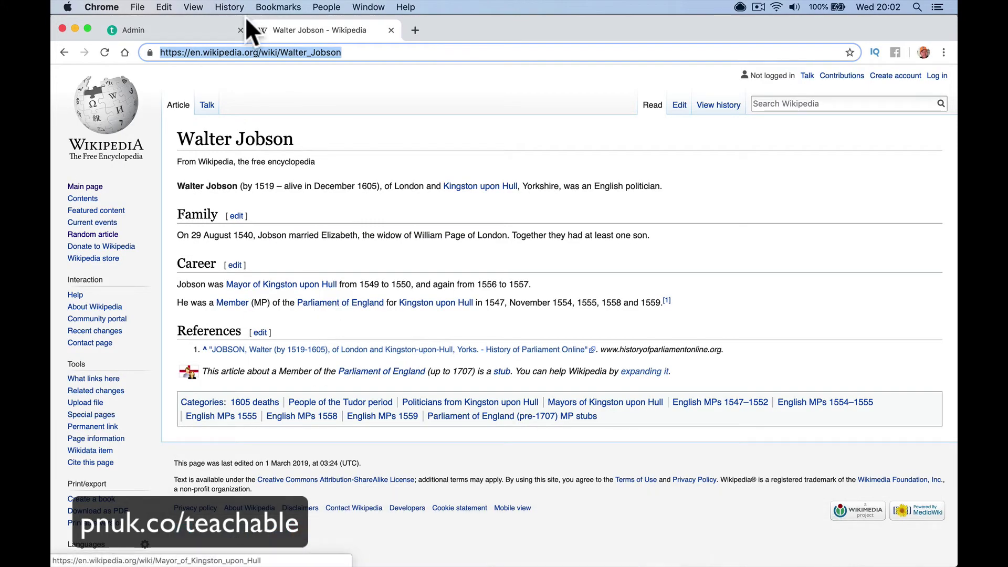
{"action": "left_click", "coordinate": [197, 29]}
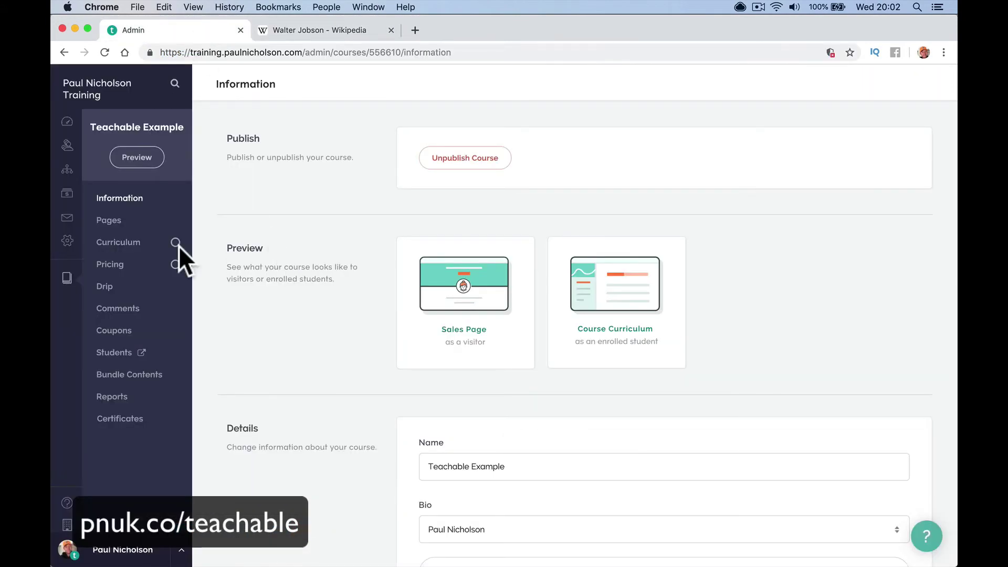
{"action": "left_click", "coordinate": [121, 243]}
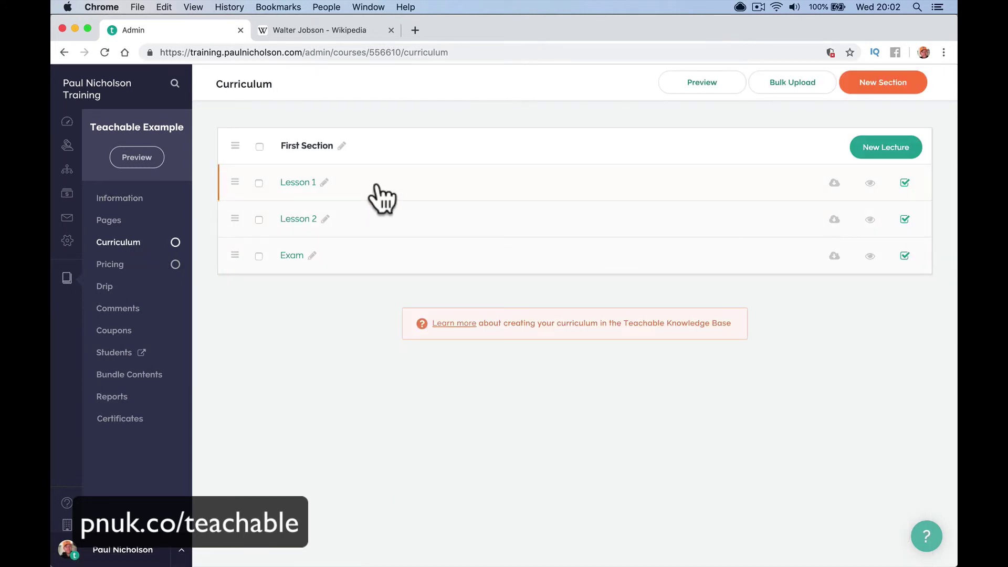
{"action": "left_click", "coordinate": [164, 198]}
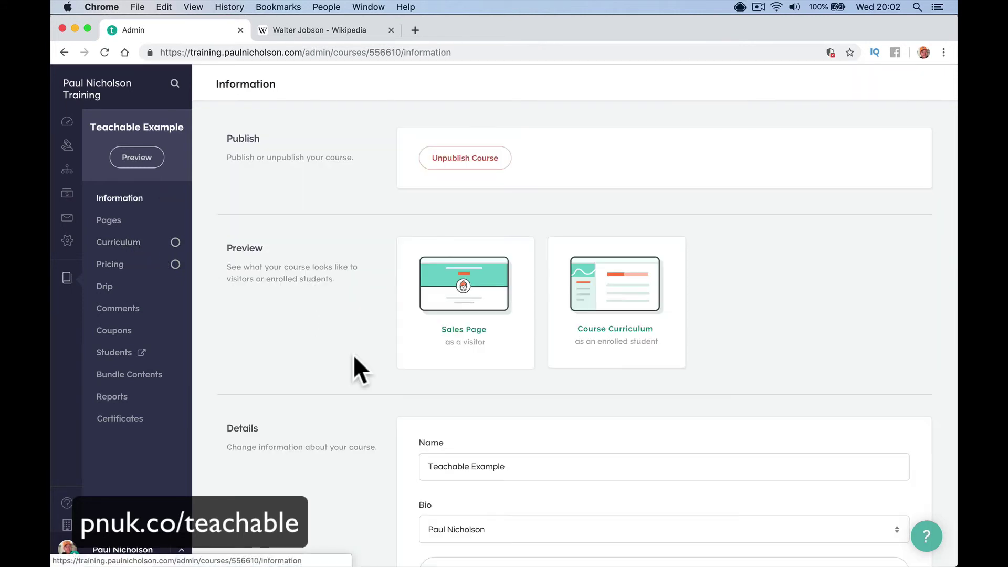
{"action": "scroll", "coordinate": [354, 357], "scroll_direction": "down", "scroll_amount": 10}
{"action": "scroll", "coordinate": [354, 356], "scroll_direction": "down", "scroll_amount": 8}
{"action": "scroll", "coordinate": [322, 200], "scroll_direction": "down", "scroll_amount": 10}
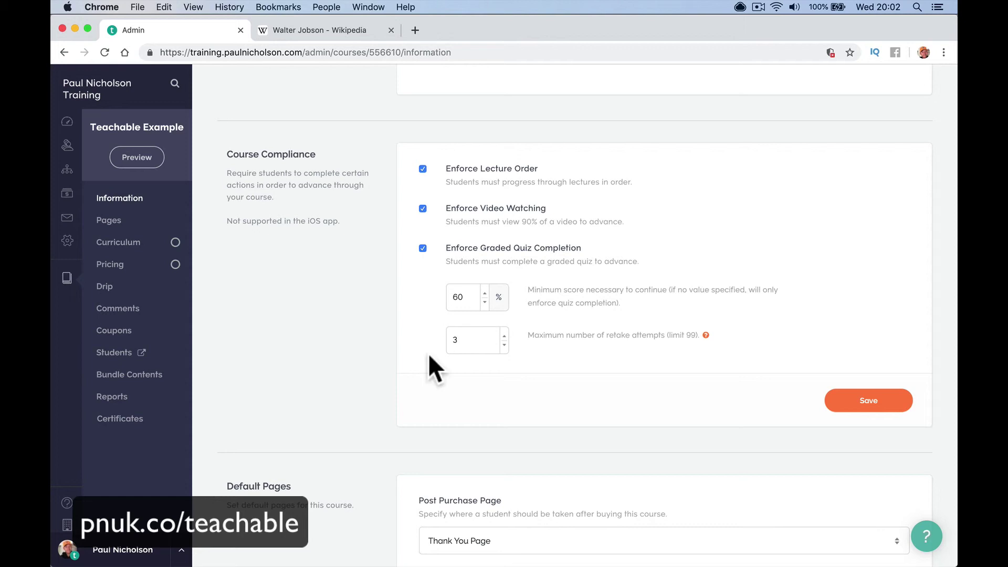
Select the Quiz Scores report showing the Exam's 44% average and 3 completions
{"action": "left_click", "coordinate": [139, 399]}
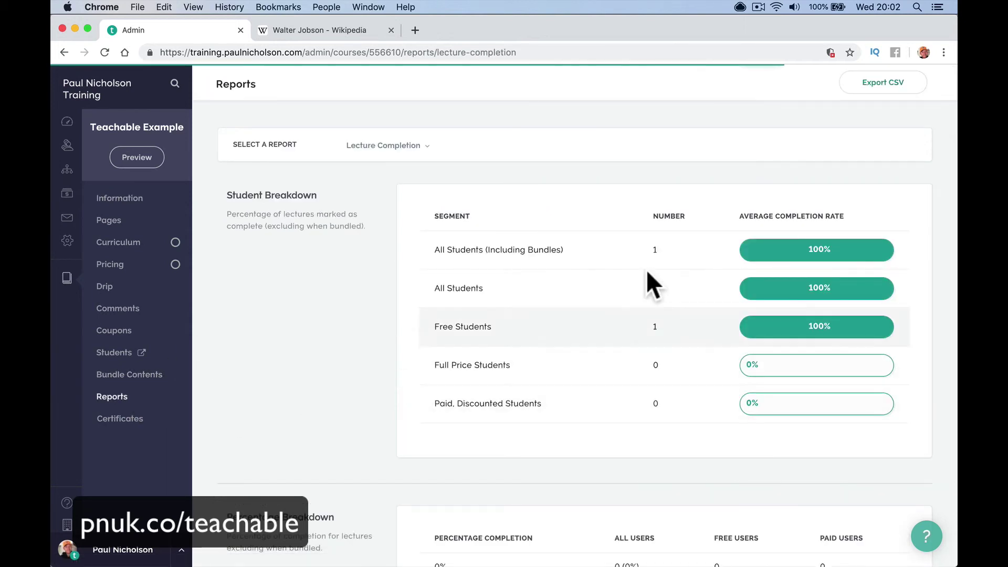
{"action": "left_click", "coordinate": [406, 149]}
{"action": "left_click", "coordinate": [408, 228]}
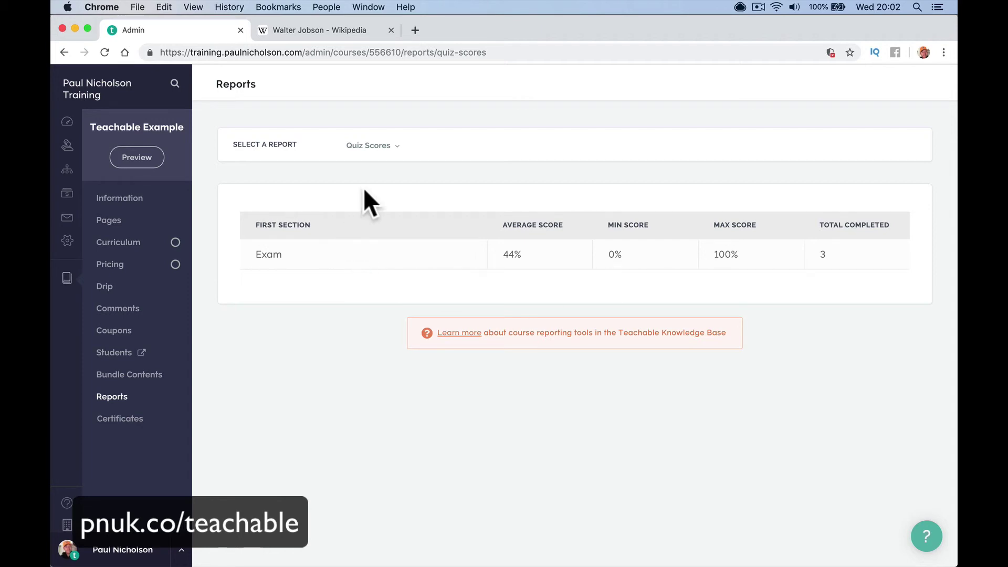
{"action": "left_click", "coordinate": [369, 152]}
{"action": "left_click", "coordinate": [311, 305]}
Return to the Curriculum, then load the school's home page in Safari
{"action": "left_click", "coordinate": [147, 244]}
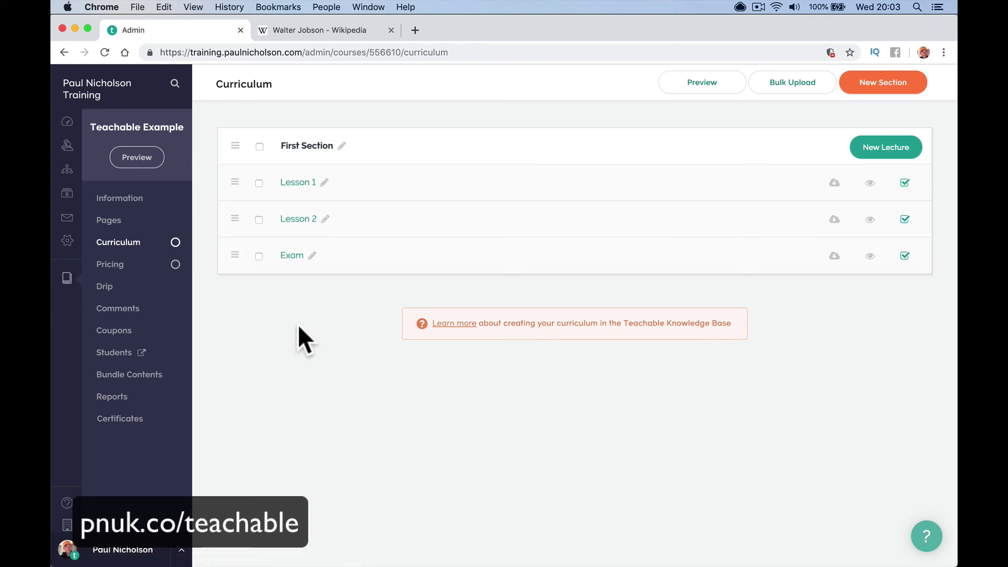
{"action": "mouse_move", "coordinate": [281, 546]}
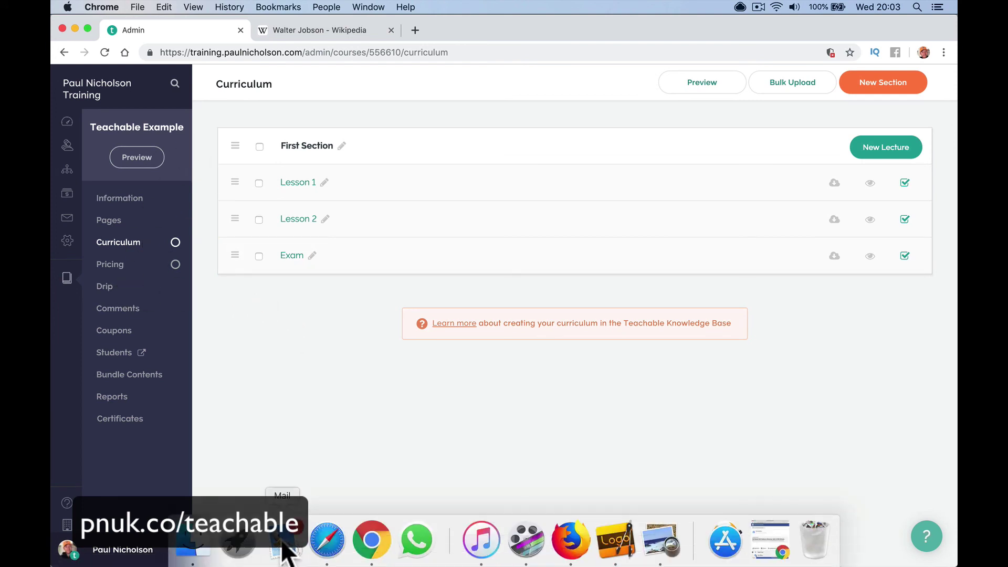
{"action": "left_click", "coordinate": [326, 541]}
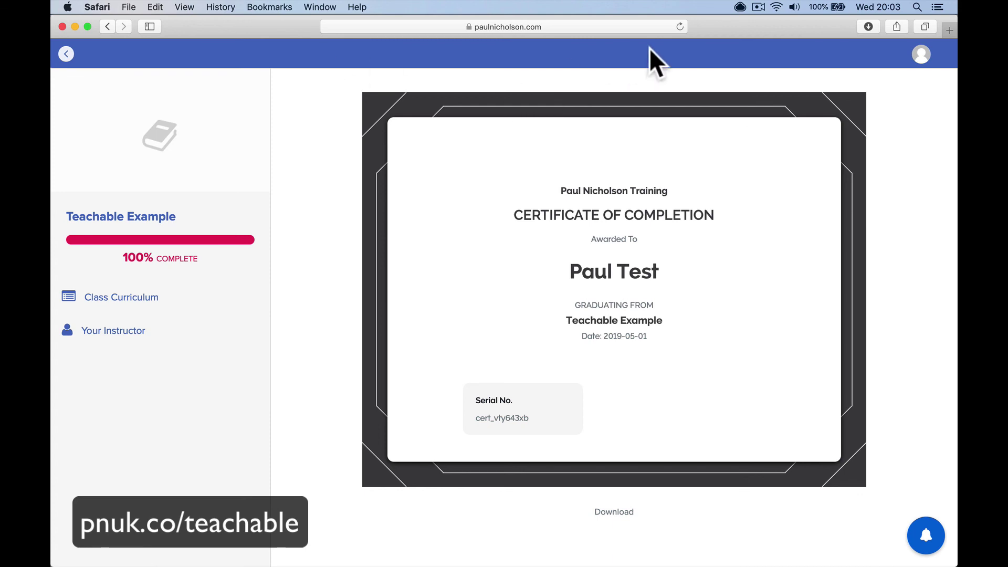
{"action": "left_click", "coordinate": [604, 31]}
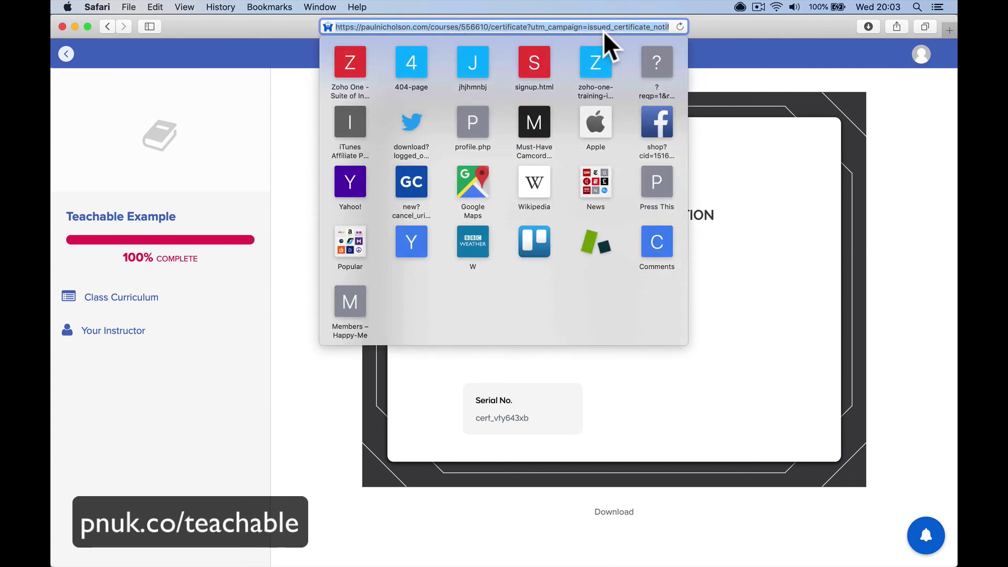
{"action": "type", "text": "paulnicholson.com"}
{"action": "key", "text": "Return"}
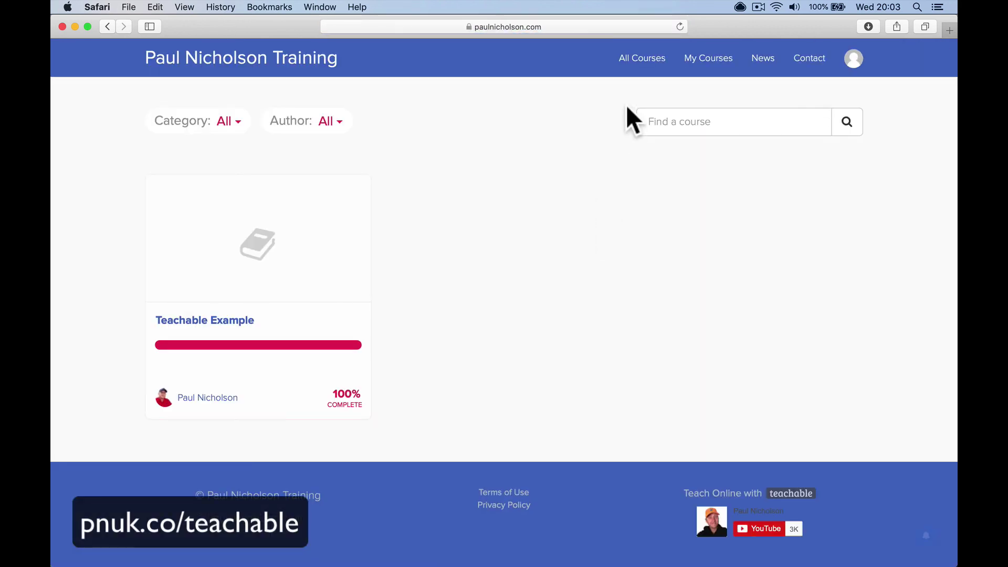
Open the Teachable Quickstart Free Full Training course from the All Courses listing
{"action": "left_click", "coordinate": [642, 59]}
{"action": "scroll", "coordinate": [556, 236], "scroll_direction": "down", "scroll_amount": 10}
{"action": "scroll", "coordinate": [555, 236], "scroll_direction": "down", "scroll_amount": 12}
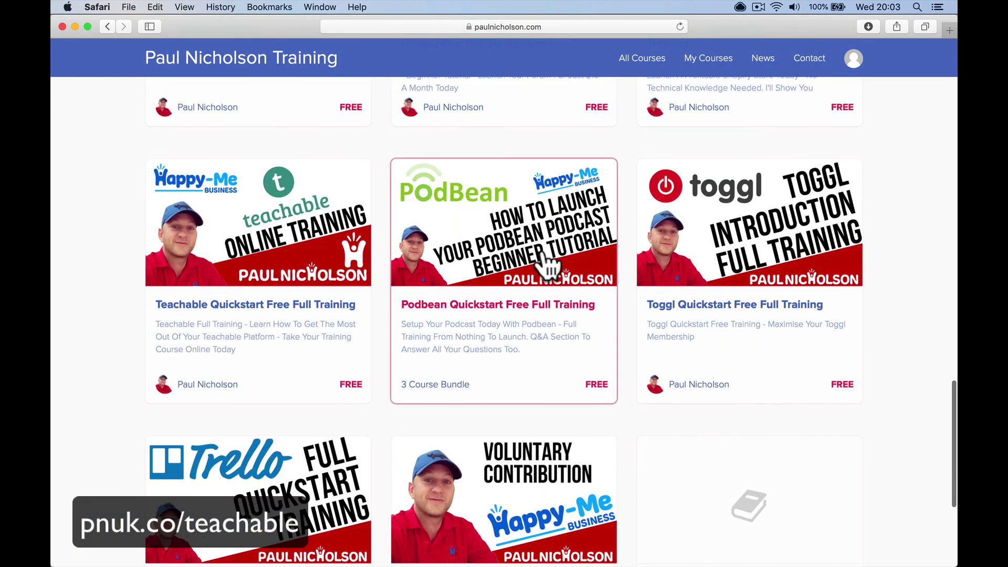
{"action": "left_click", "coordinate": [323, 250]}
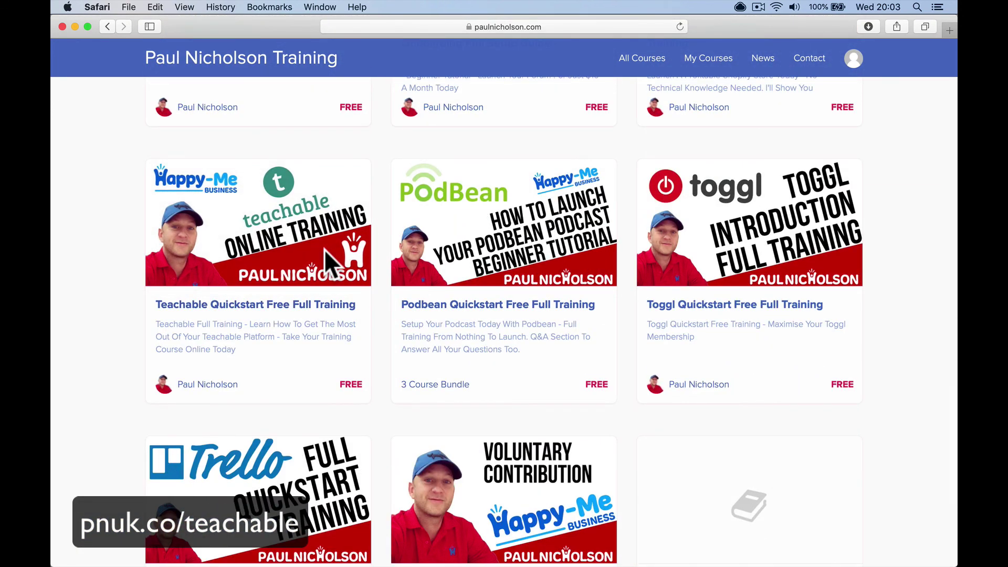
{"action": "left_click", "coordinate": [318, 304]}
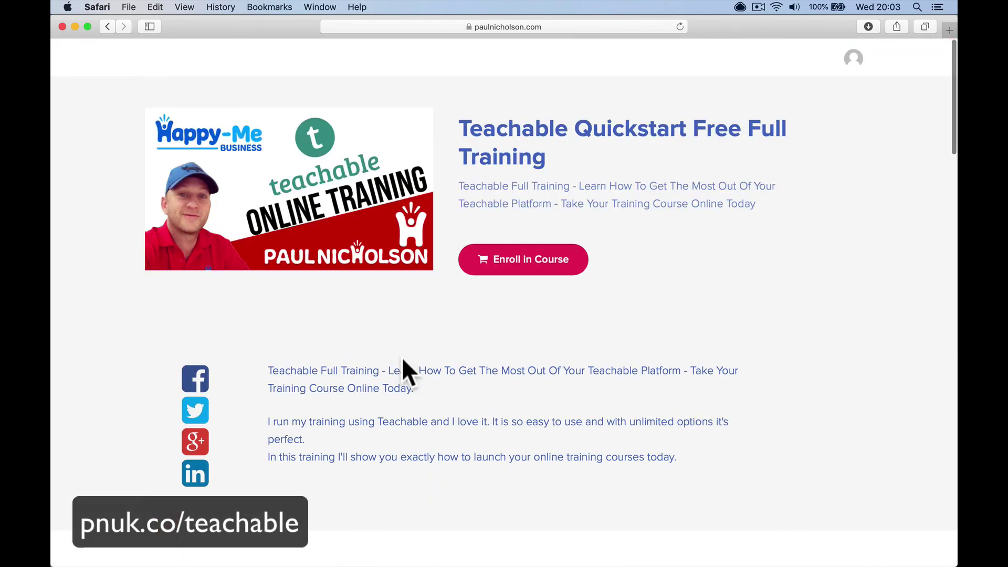
{"action": "scroll", "coordinate": [403, 359], "scroll_direction": "down", "scroll_amount": 15}
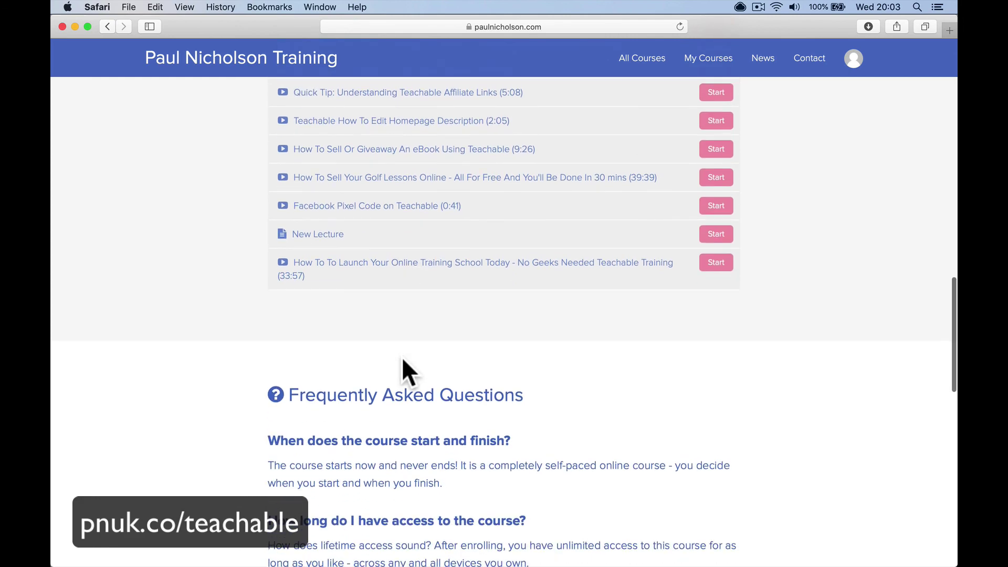
{"action": "scroll", "coordinate": [402, 357], "scroll_direction": "up", "scroll_amount": 10}
{"action": "scroll", "coordinate": [402, 357], "scroll_direction": "up", "scroll_amount": 10}
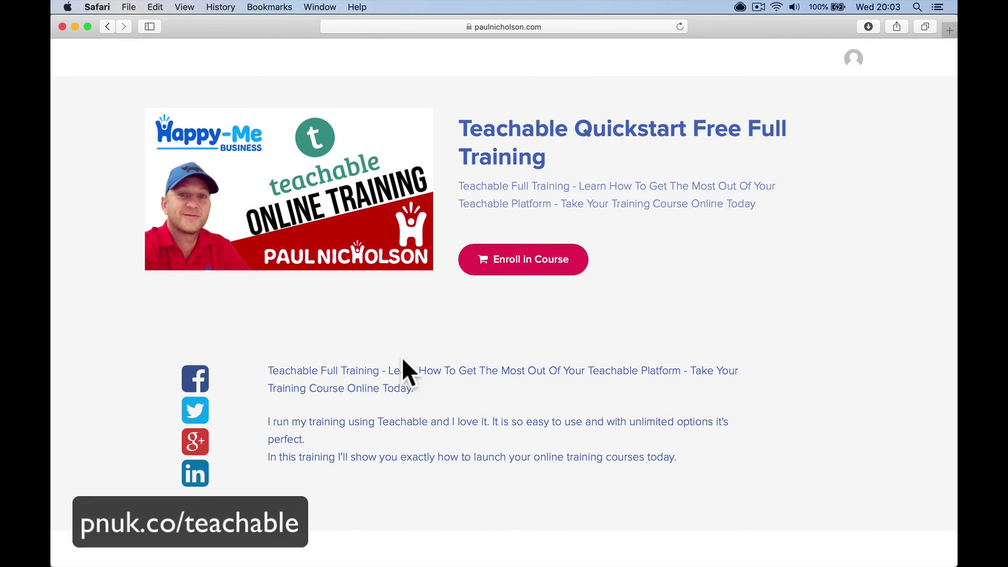